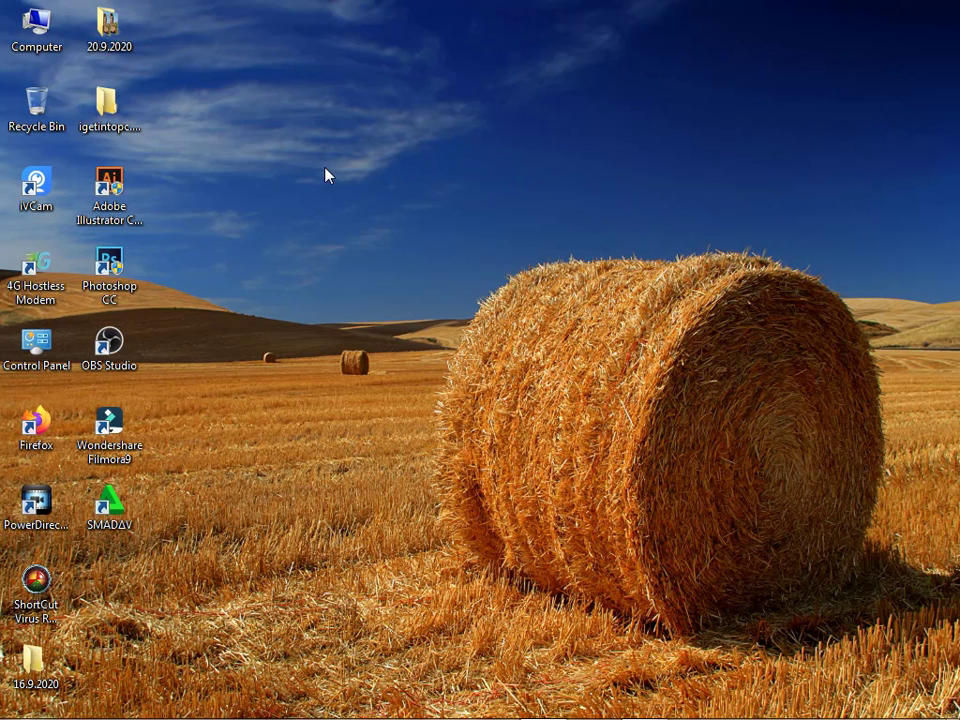
Refresh the desktop repeatedly from its context menu
right_click(333, 95)
left_click(414, 144)
right_click(395, 132)
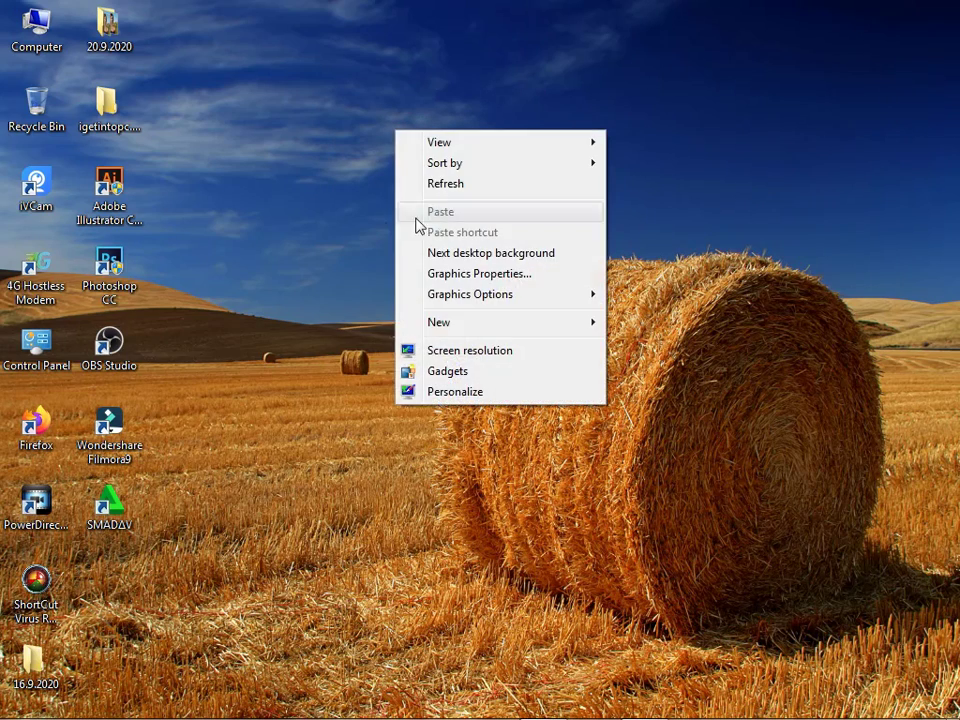
left_click(479, 183)
right_click(428, 141)
left_click(490, 193)
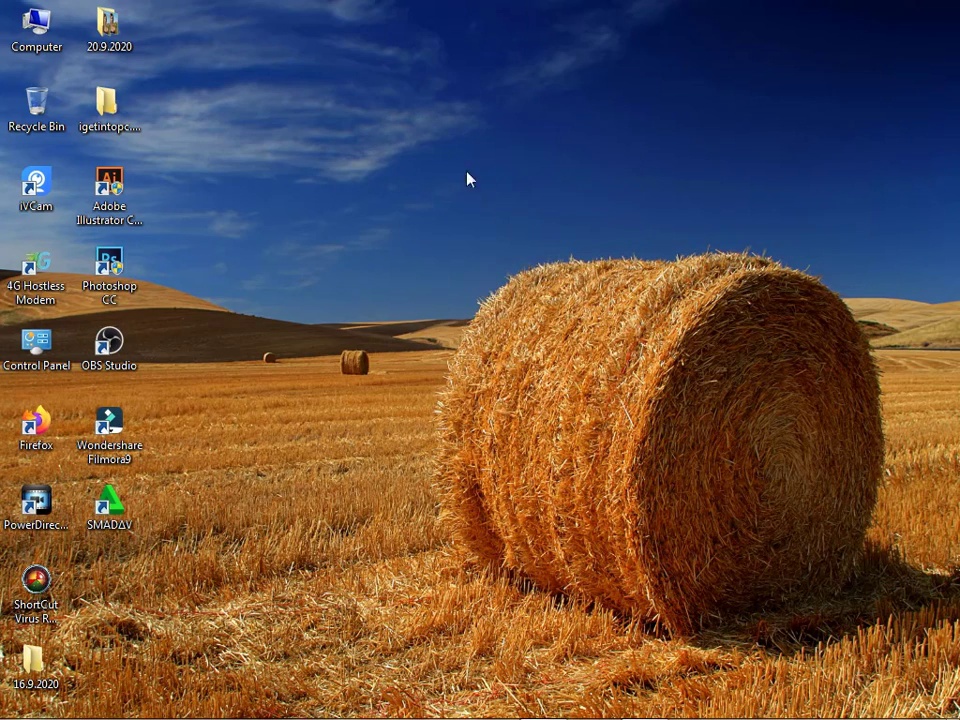
right_click(466, 172)
left_click(521, 229)
right_click(355, 147)
left_click(407, 205)
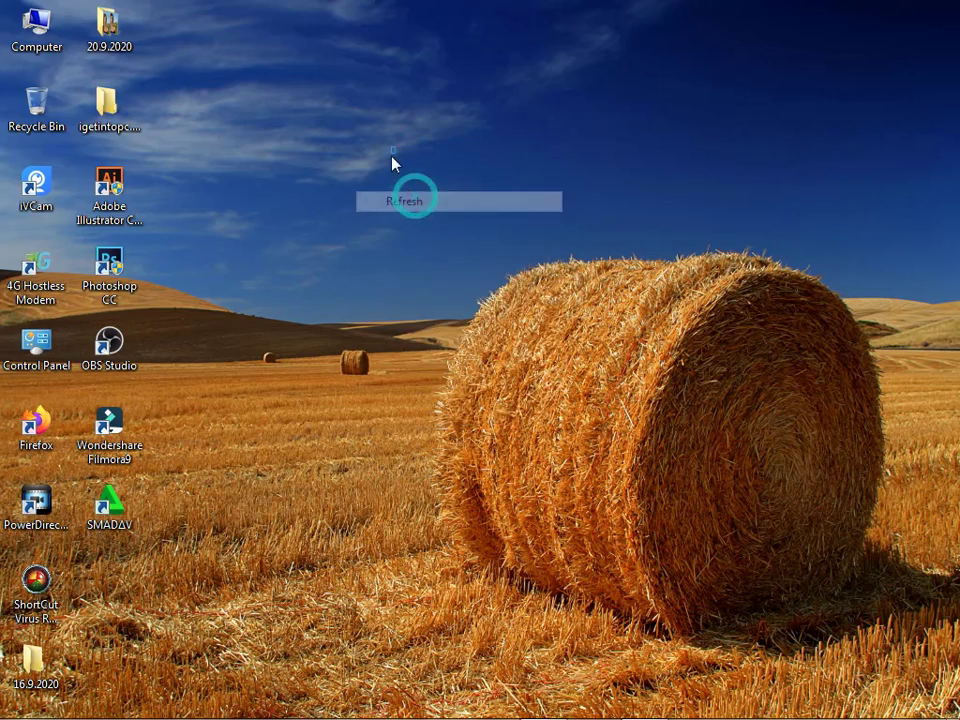
right_click(397, 156)
left_click(461, 220)
right_click(405, 135)
left_click(491, 193)
right_click(476, 171)
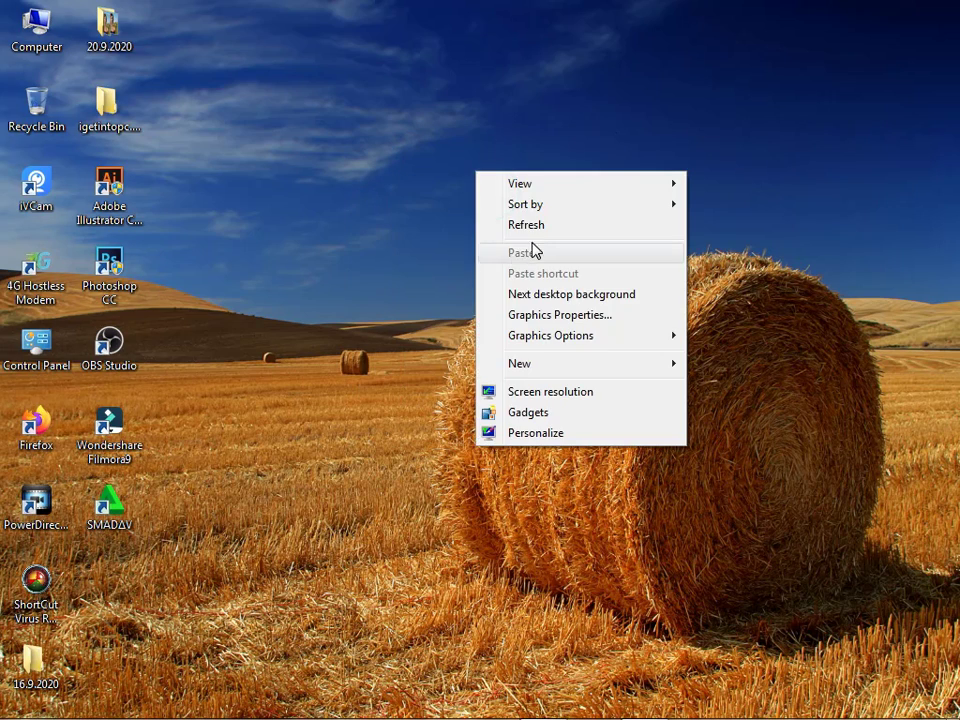
left_click(538, 225)
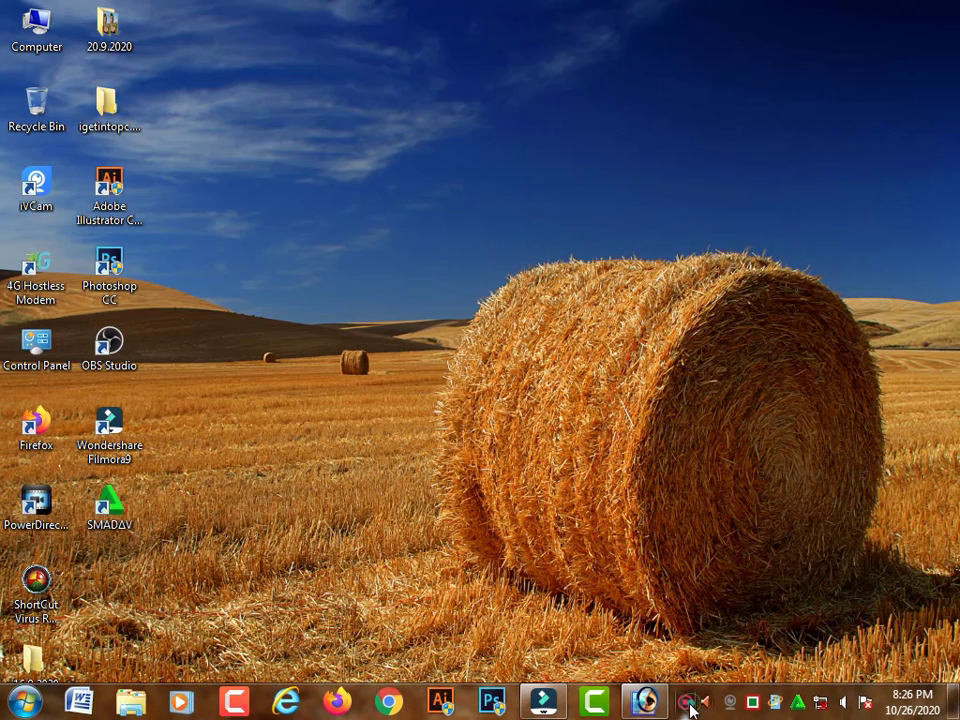
Select the person's cutout layer
right_click(730, 702)
left_click(765, 692)
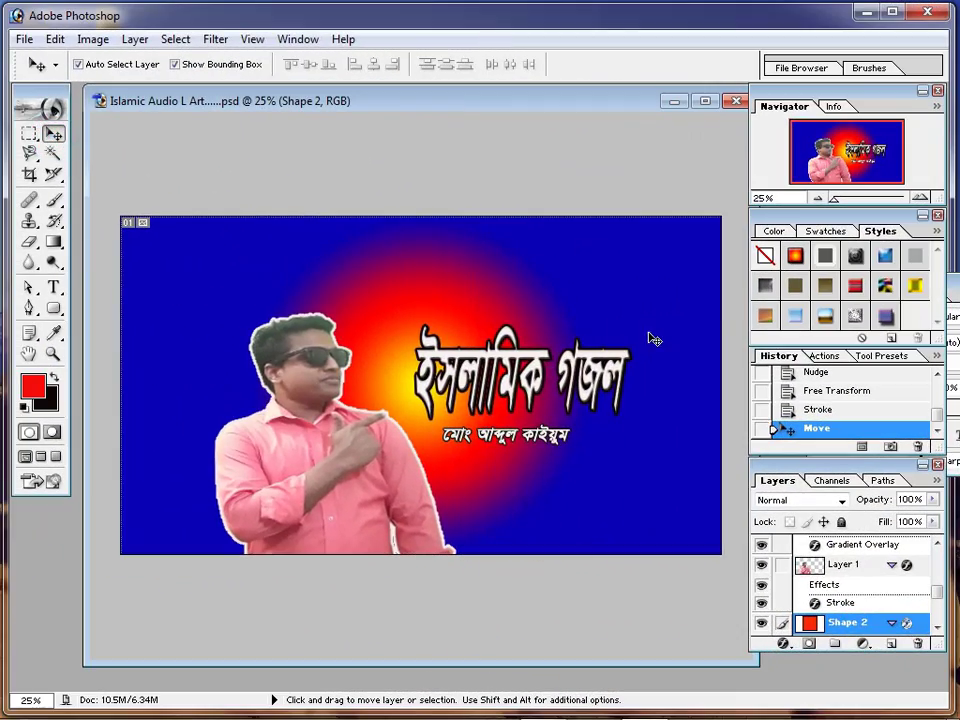
left_click(351, 460)
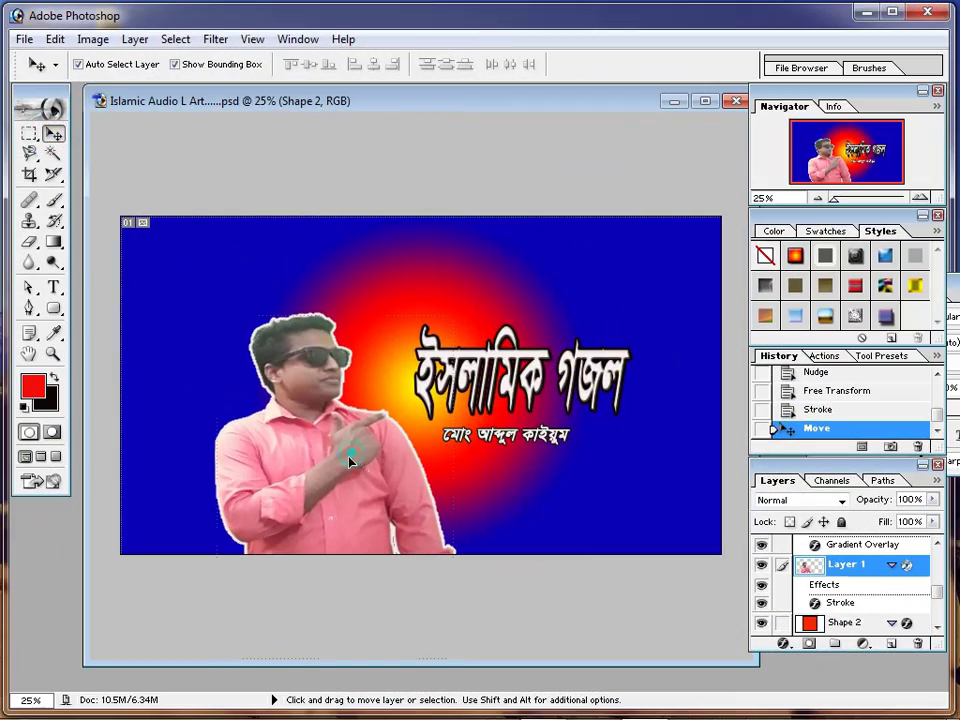
Set up a new 1280 x 720 HDTV 720P document with width 15141, then cancel it
left_click(22, 40)
left_click(55, 62)
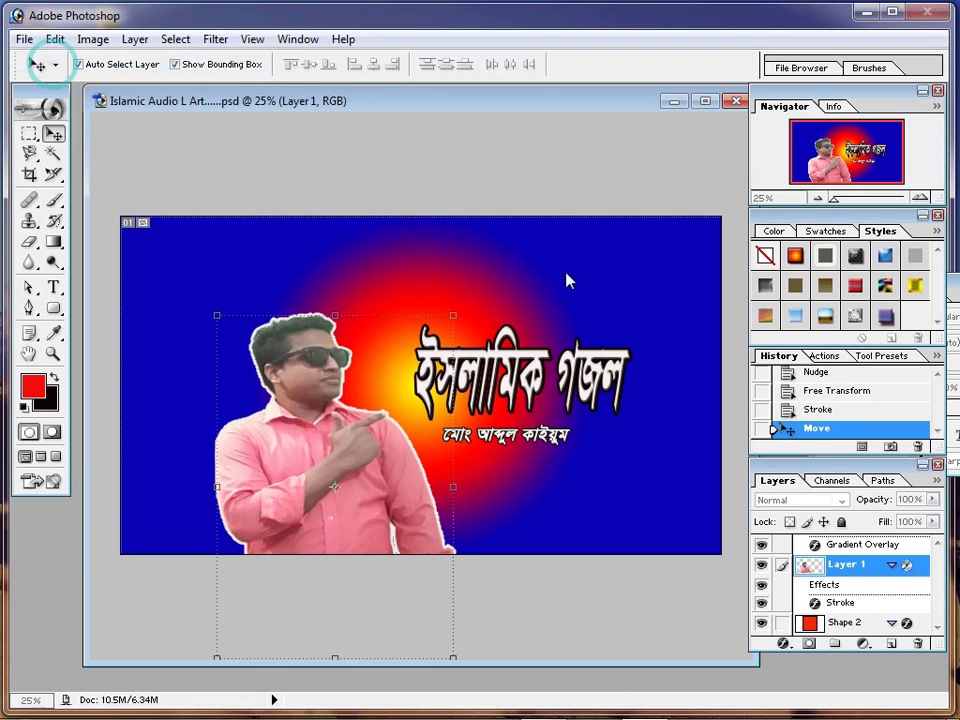
left_click(515, 283)
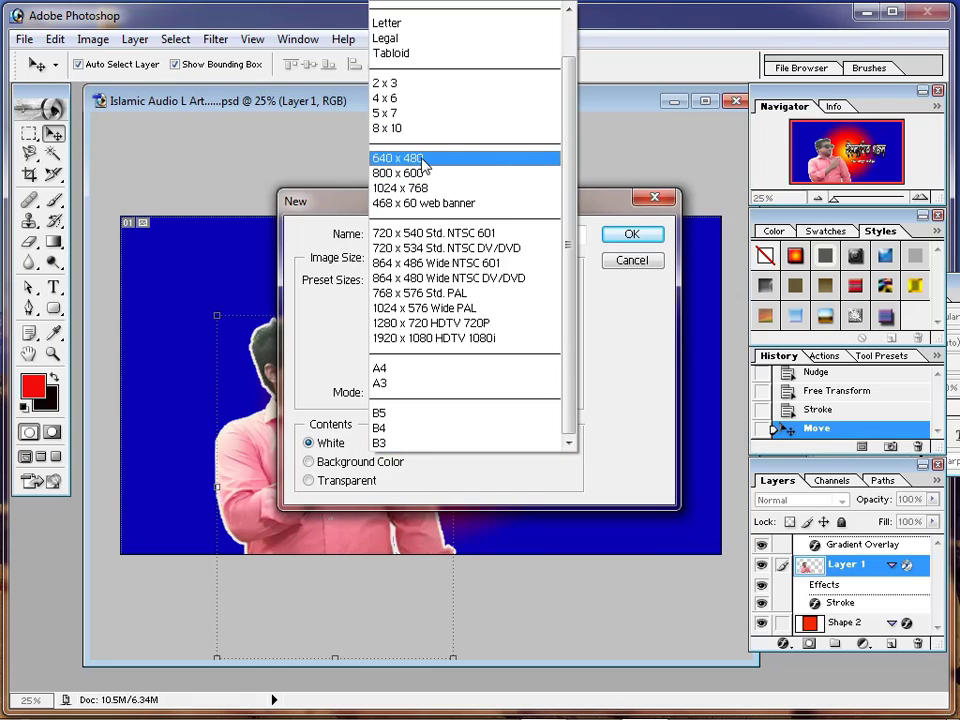
left_click(432, 323)
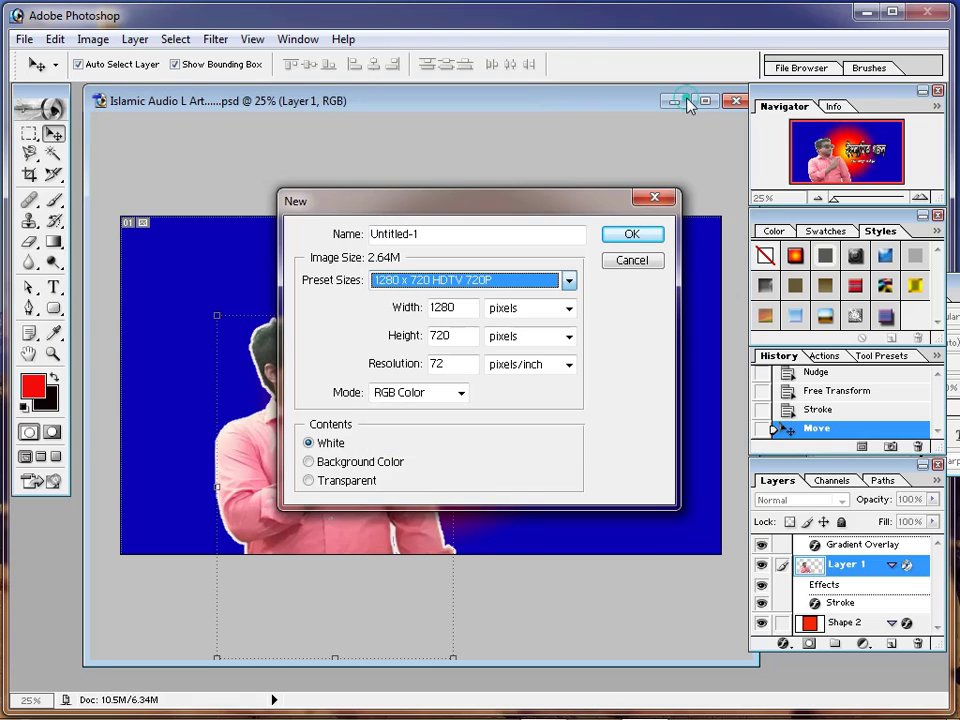
left_click(471, 308)
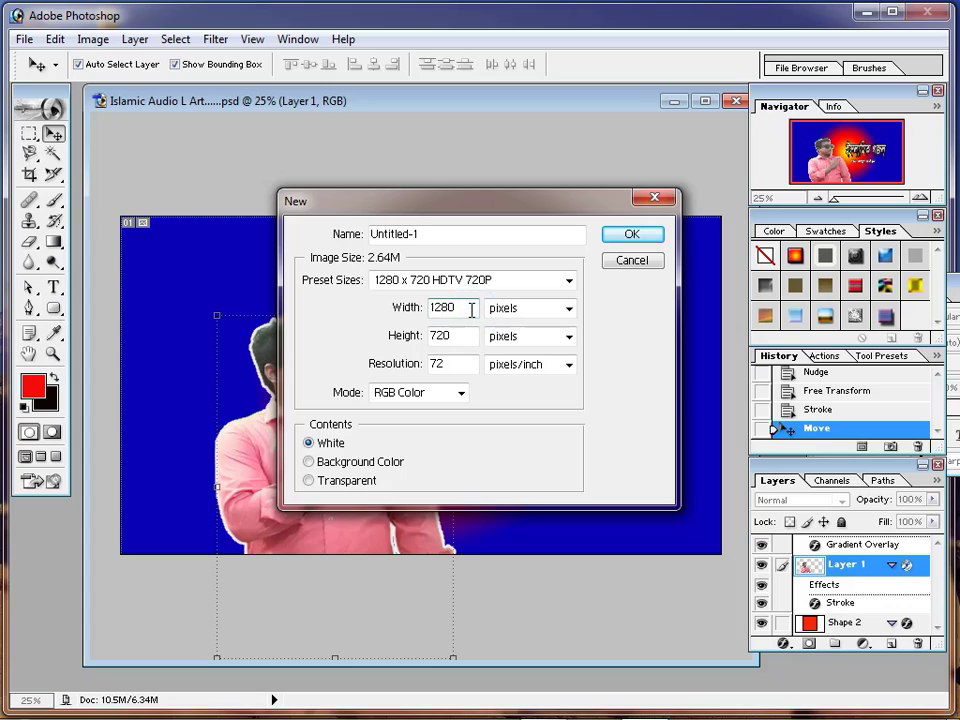
key("BackSpace")
key("BackSpace")
key("BackSpace")
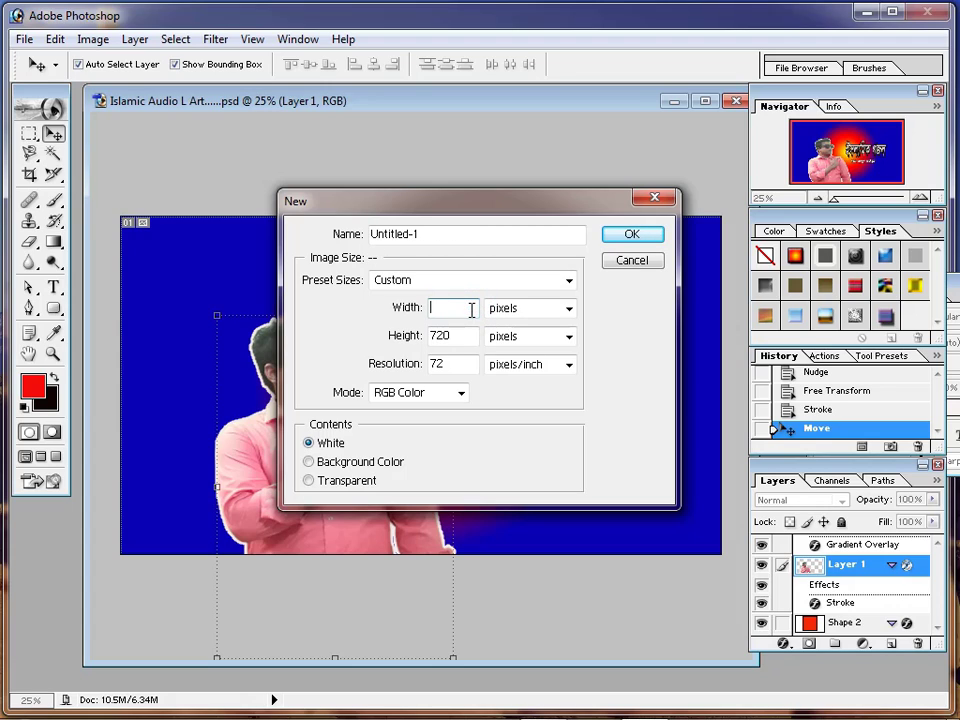
type("15141")
left_click(658, 200)
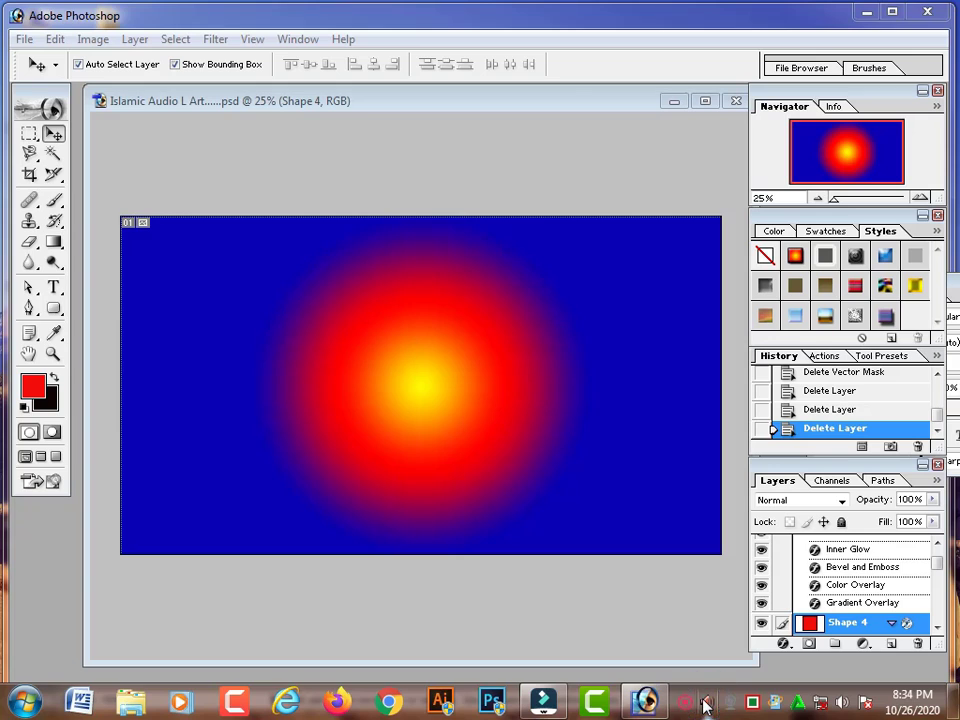
Draw a red rounded-rectangle band from the canvas's left edge to its right edge
right_click(684, 705)
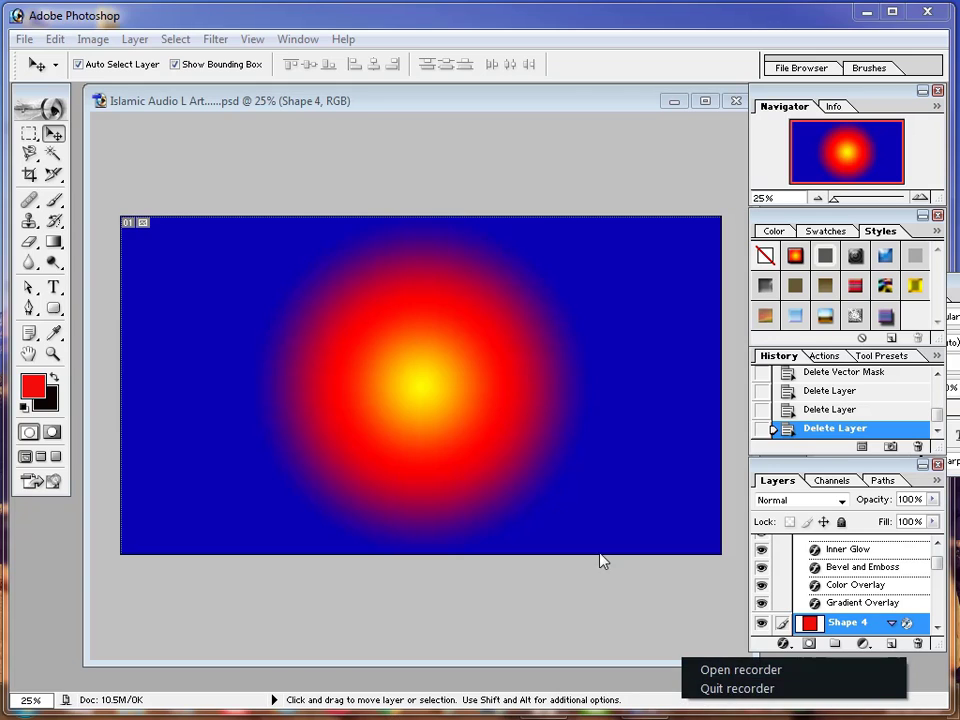
left_click(540, 510)
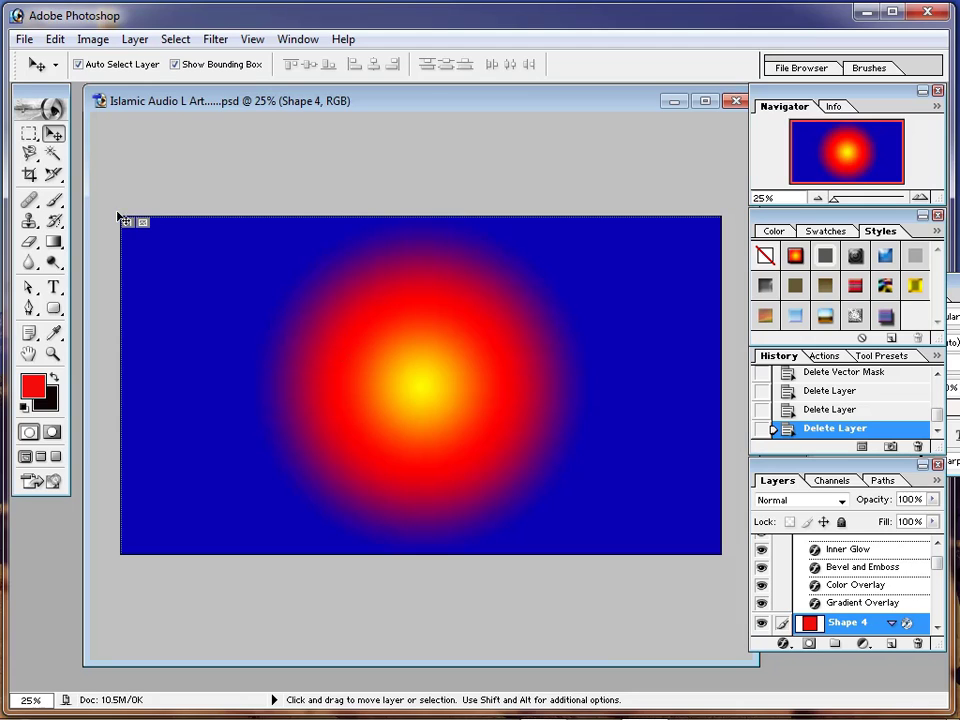
left_click(53, 133)
left_click(29, 133)
left_click(52, 133)
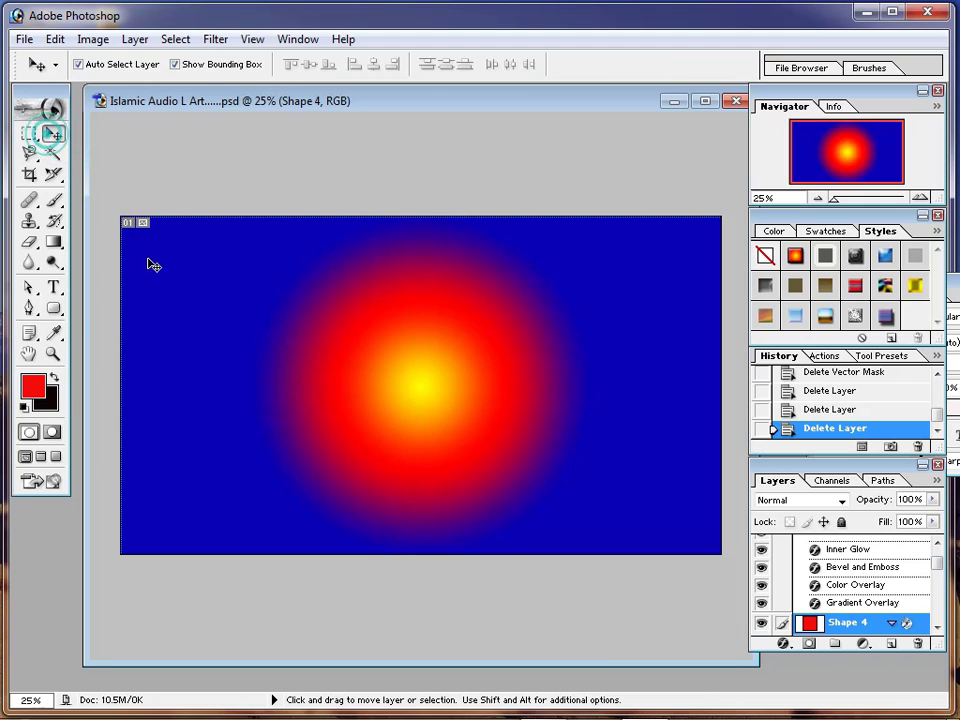
left_click(54, 307)
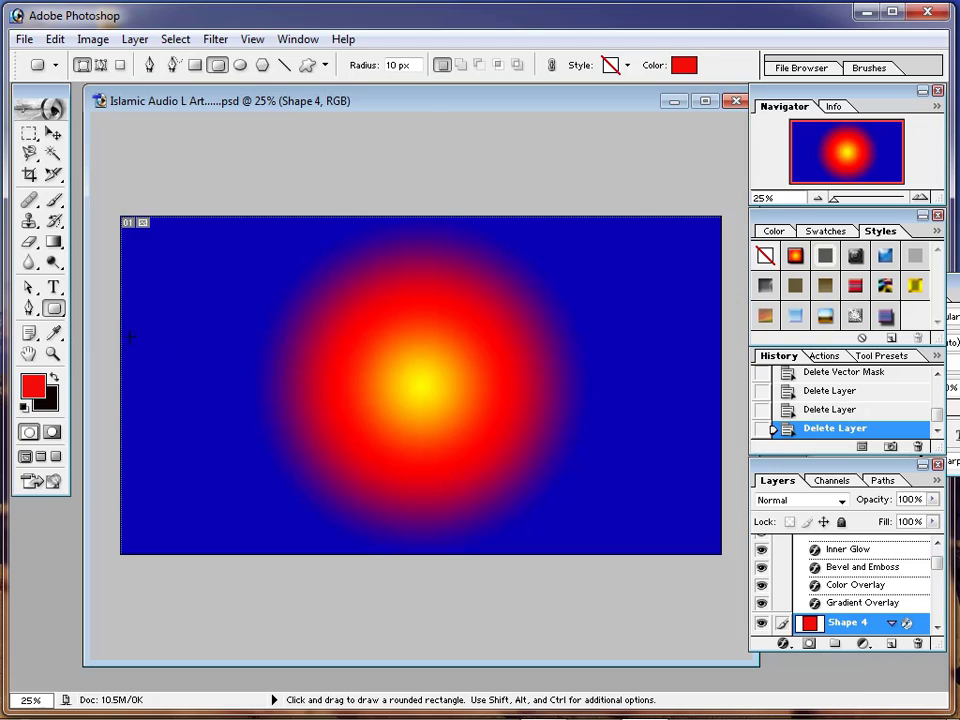
left_click_drag(118, 322, 714, 454)
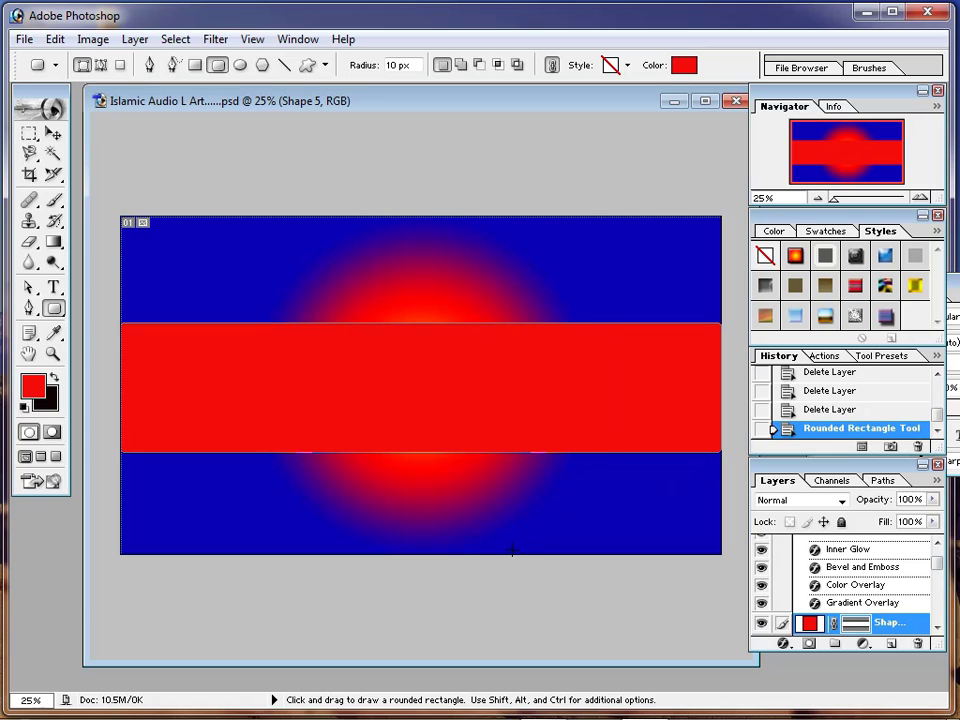
Try several Styles panel presets on the band, finishing with the red radial glow style
left_click(52, 133)
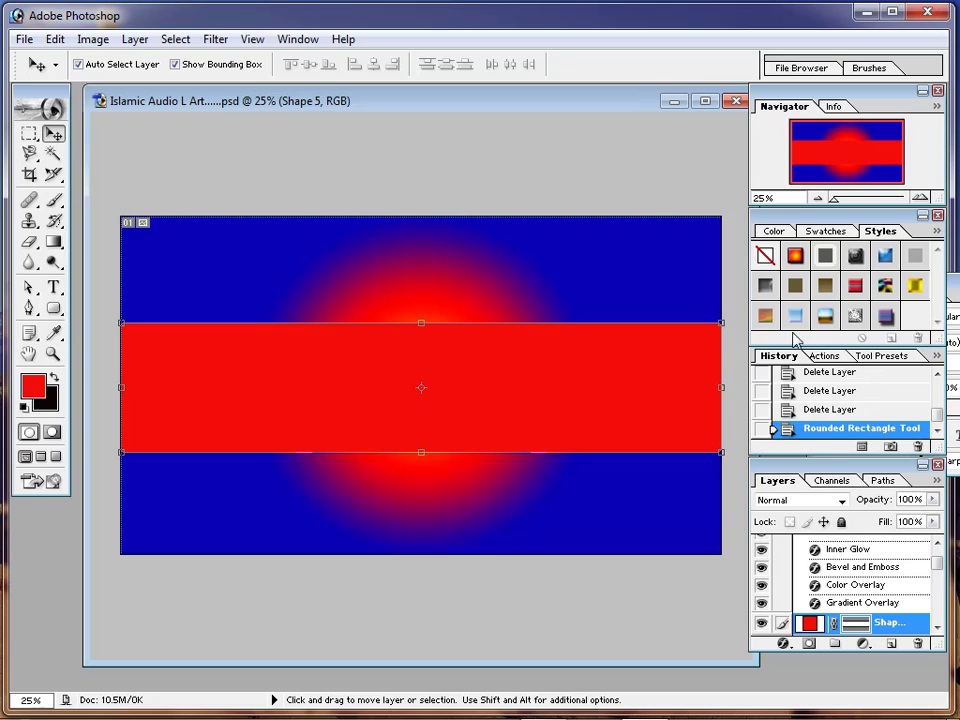
left_click(825, 255)
left_click(857, 257)
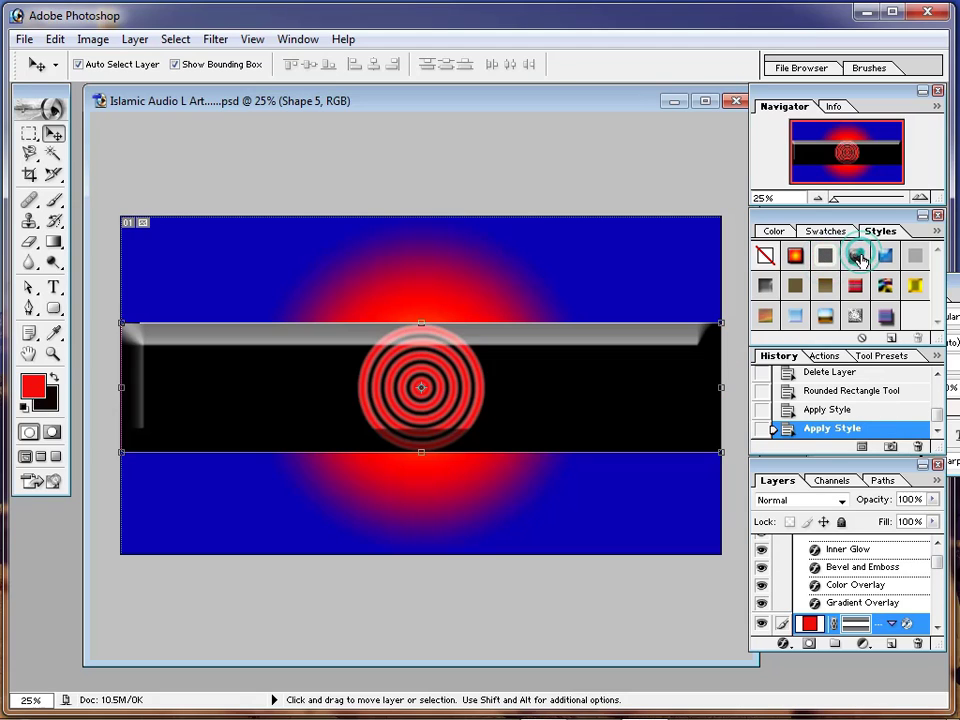
left_click(893, 258)
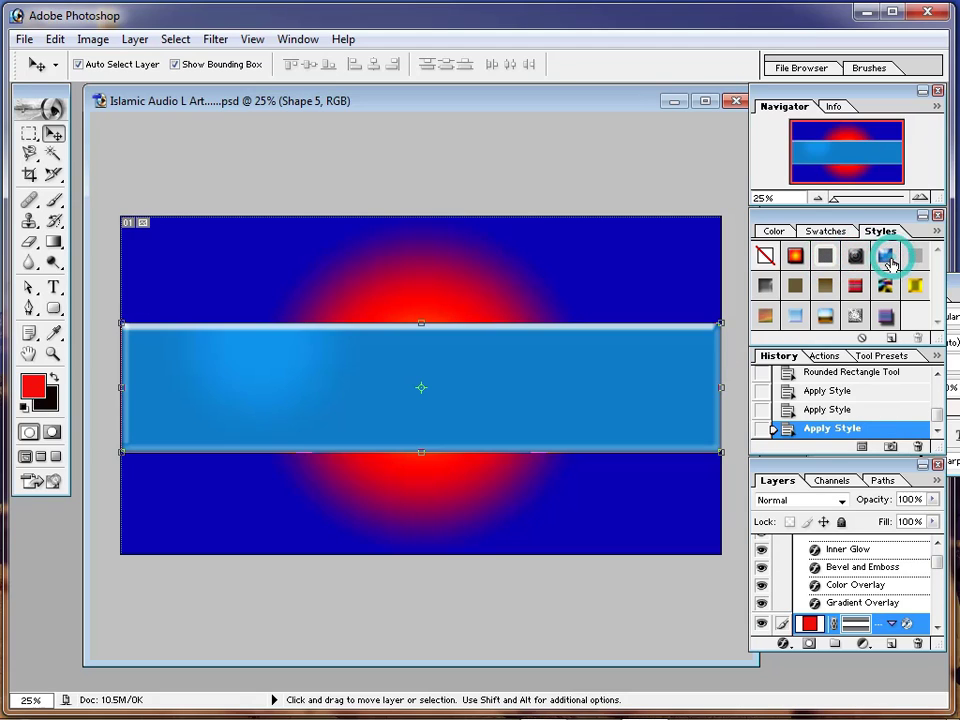
left_click(795, 257)
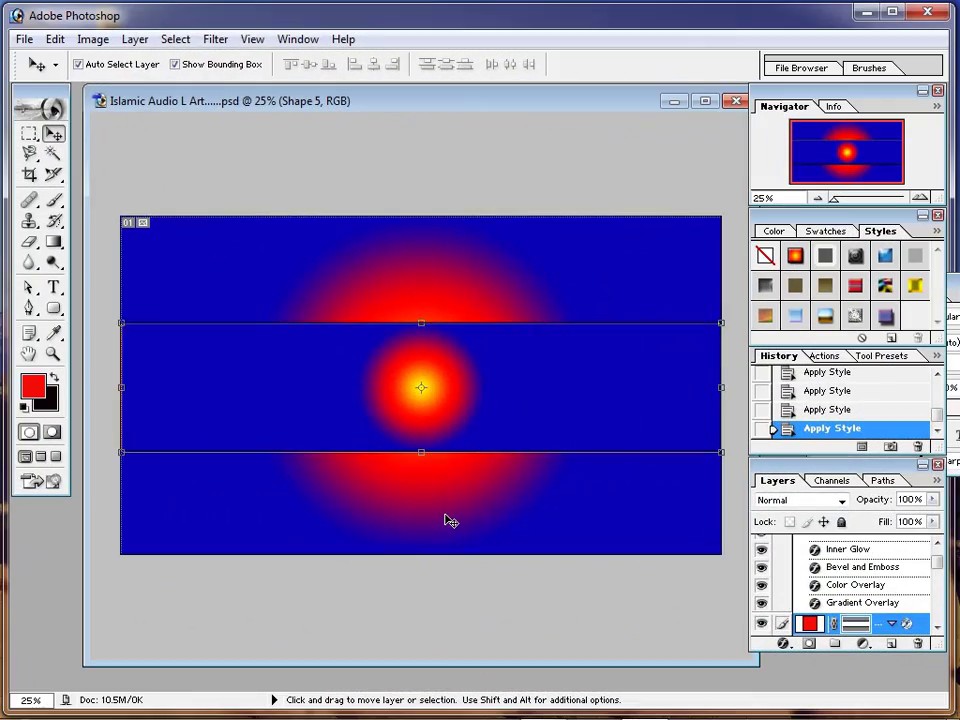
left_click(452, 516)
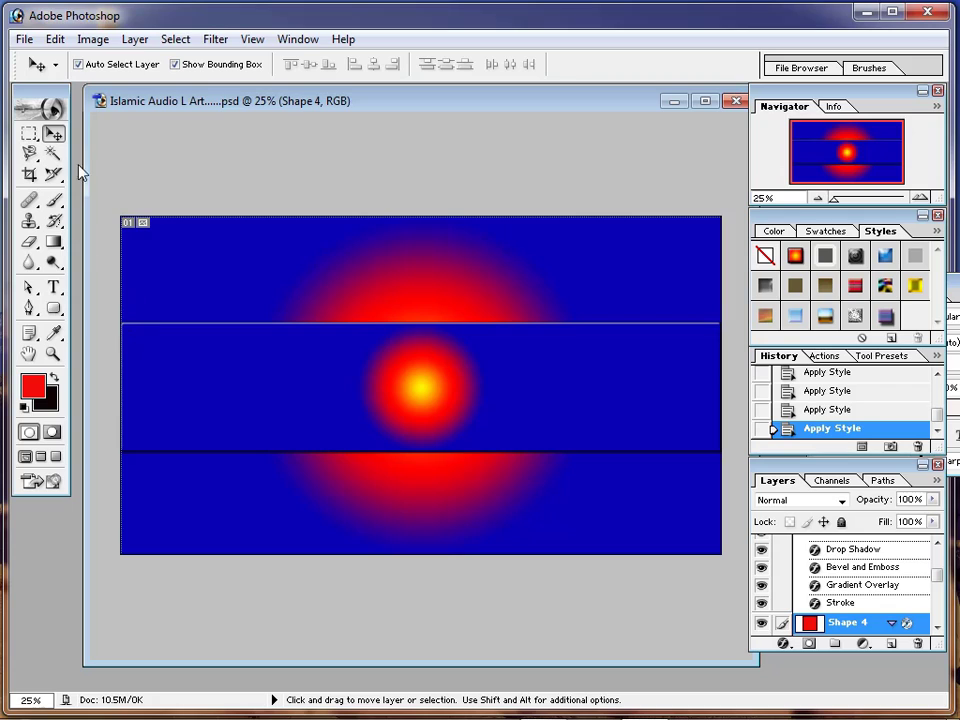
Discard the empty text layer and delete the old Layer 1
left_click(51, 287)
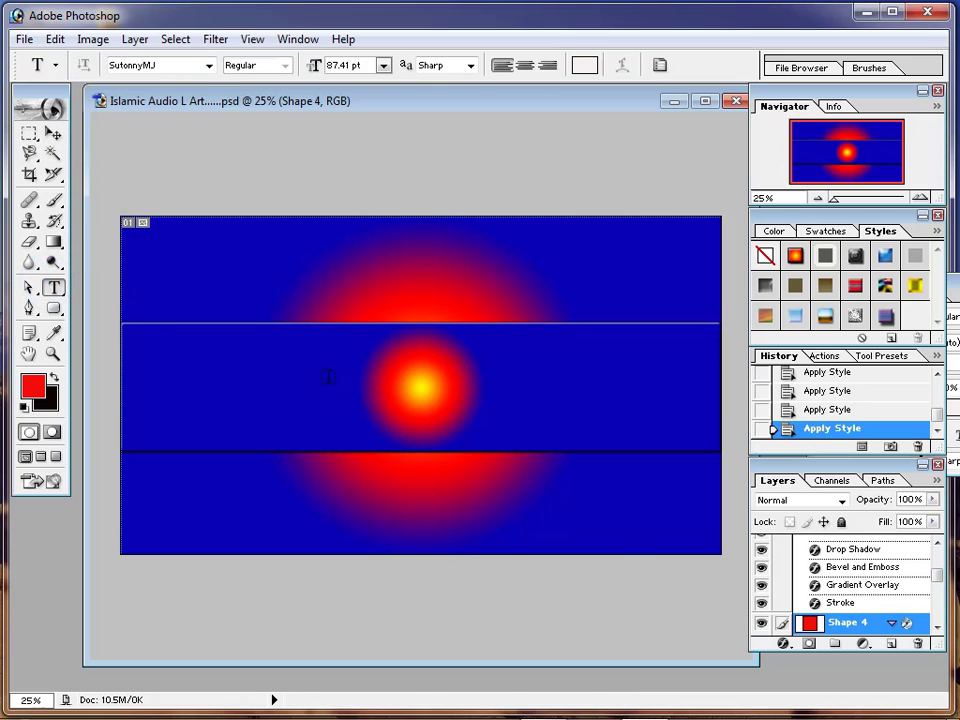
left_click(317, 375)
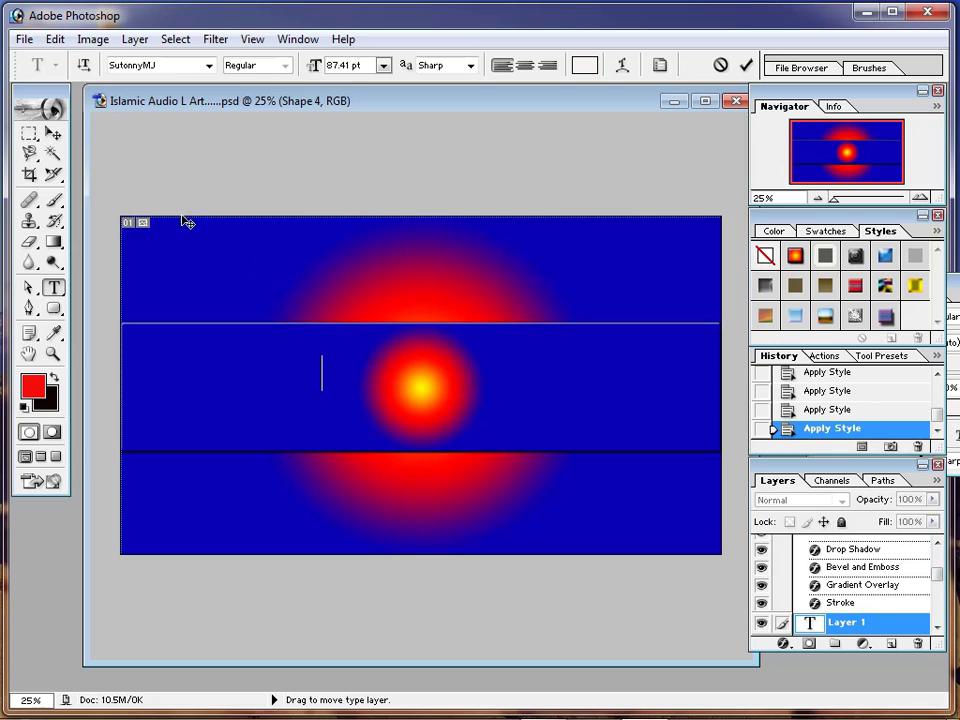
left_click(54, 133)
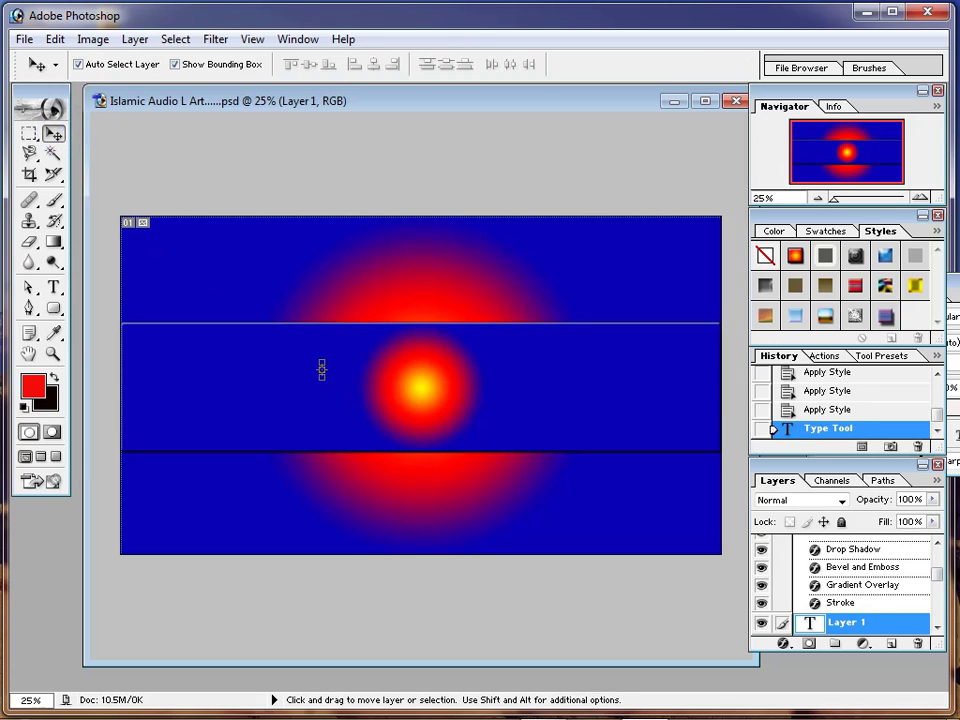
left_click(918, 643)
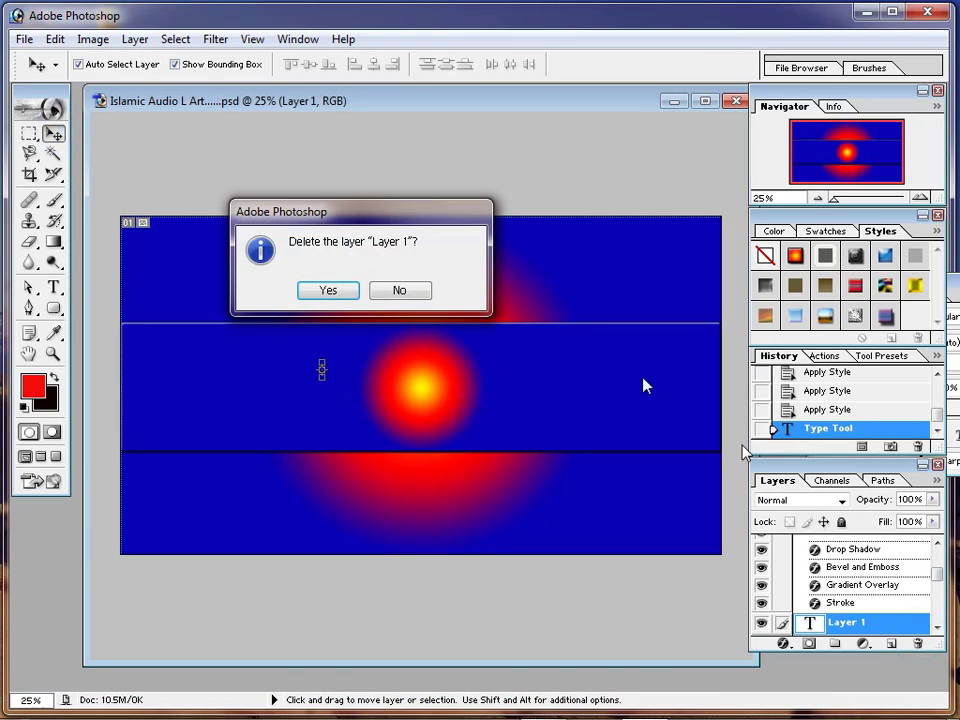
left_click(326, 290)
left_click(54, 288)
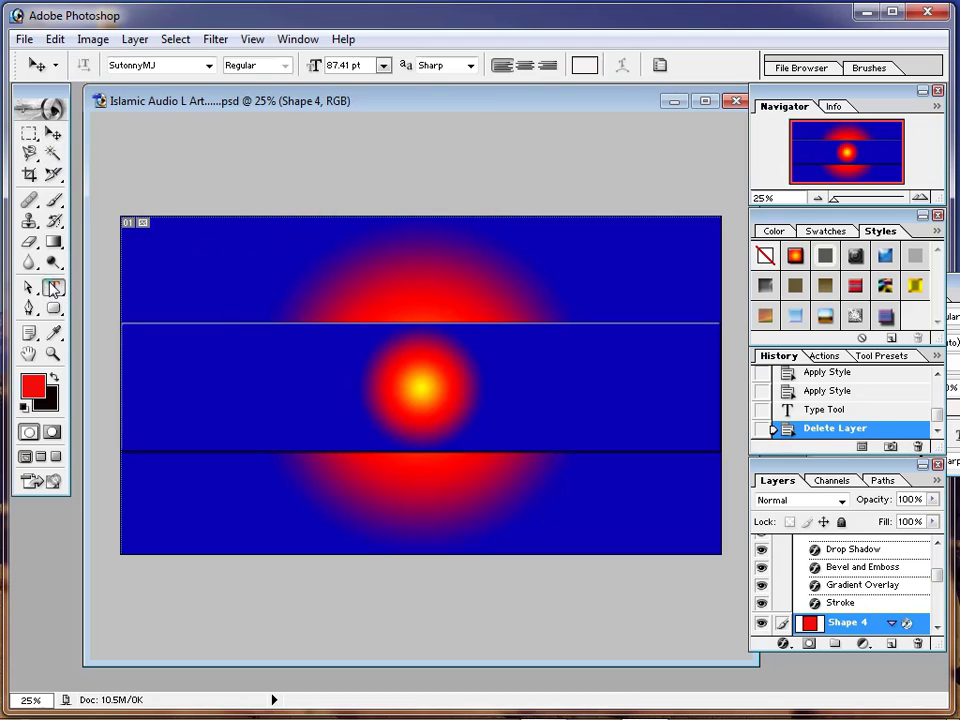
Type the title ইসলামিক গজল near the top and scale it proportionally to 206.4%
left_click(262, 265)
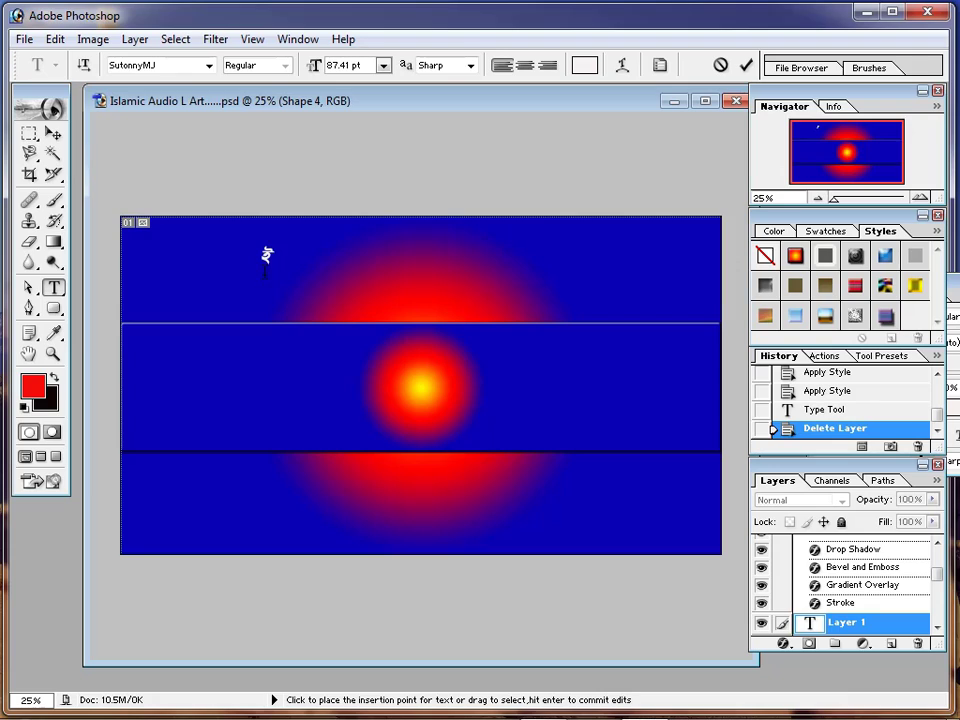
type("Bmjvfdmj ou")
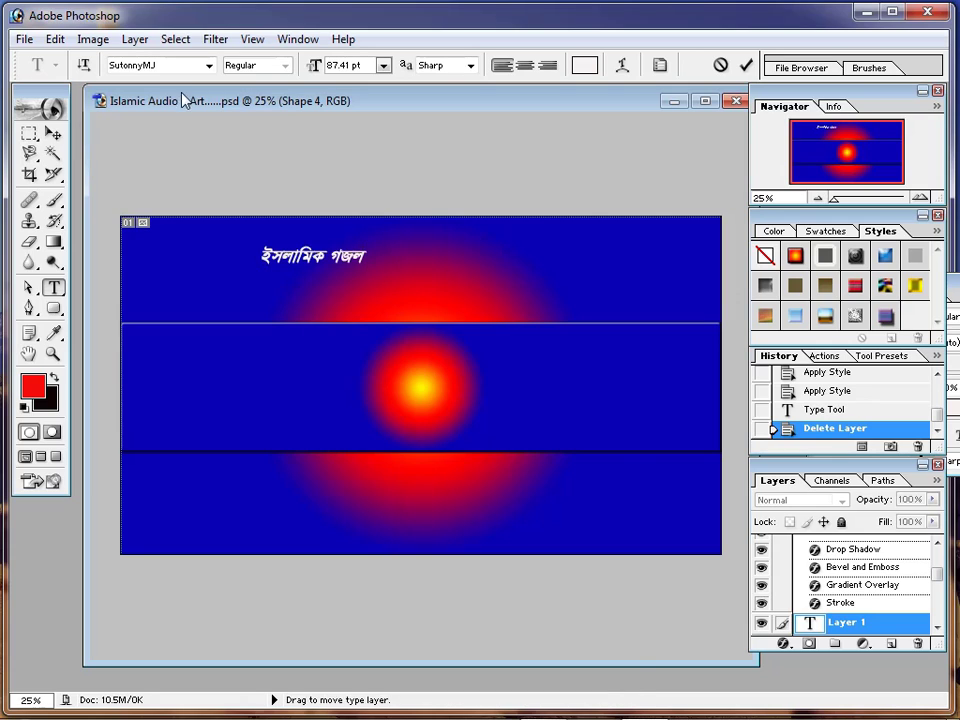
left_click(52, 133)
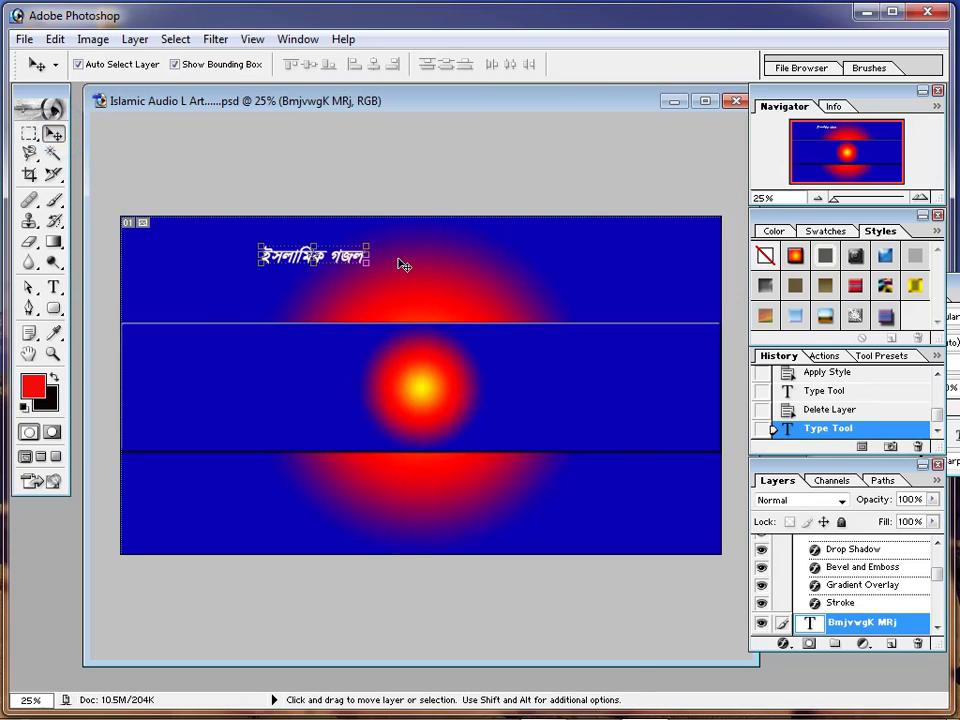
key("shift")
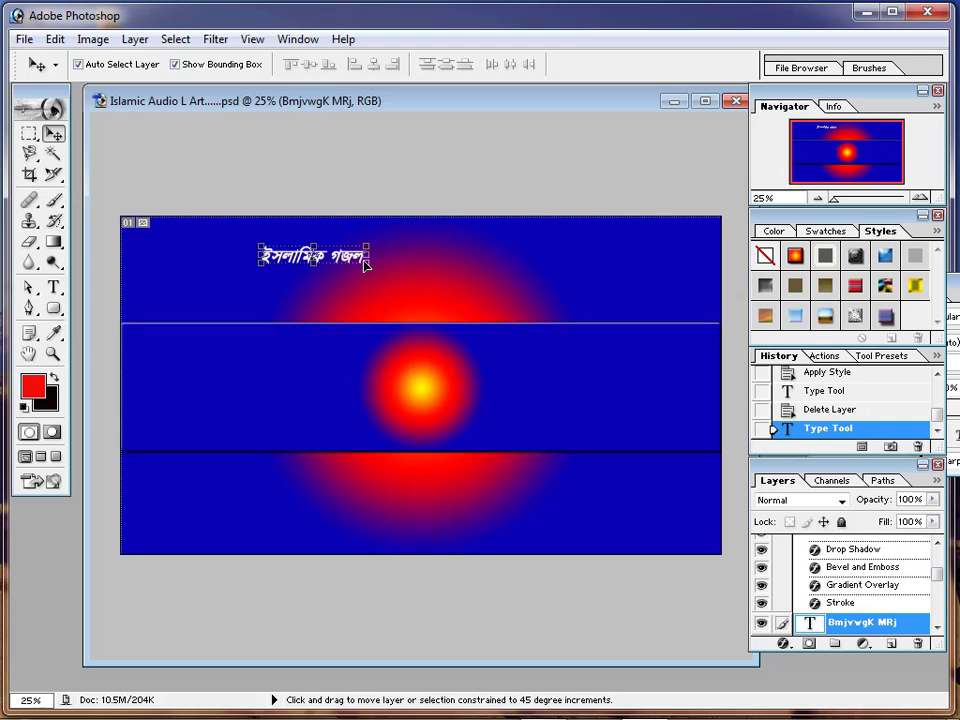
left_click_drag(366, 264, 508, 340)
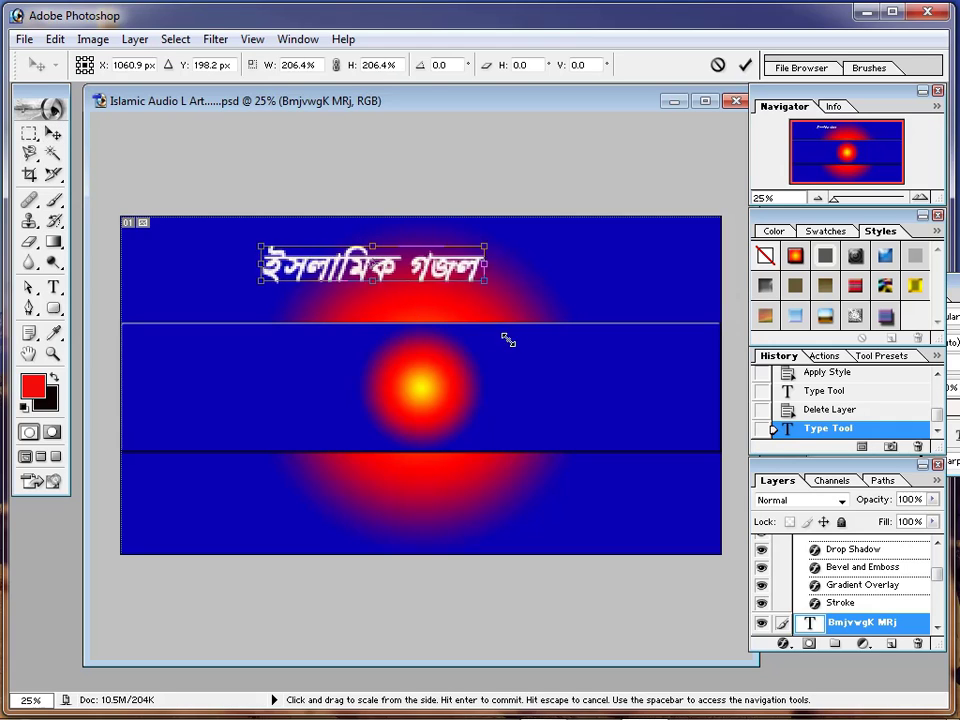
key("Return")
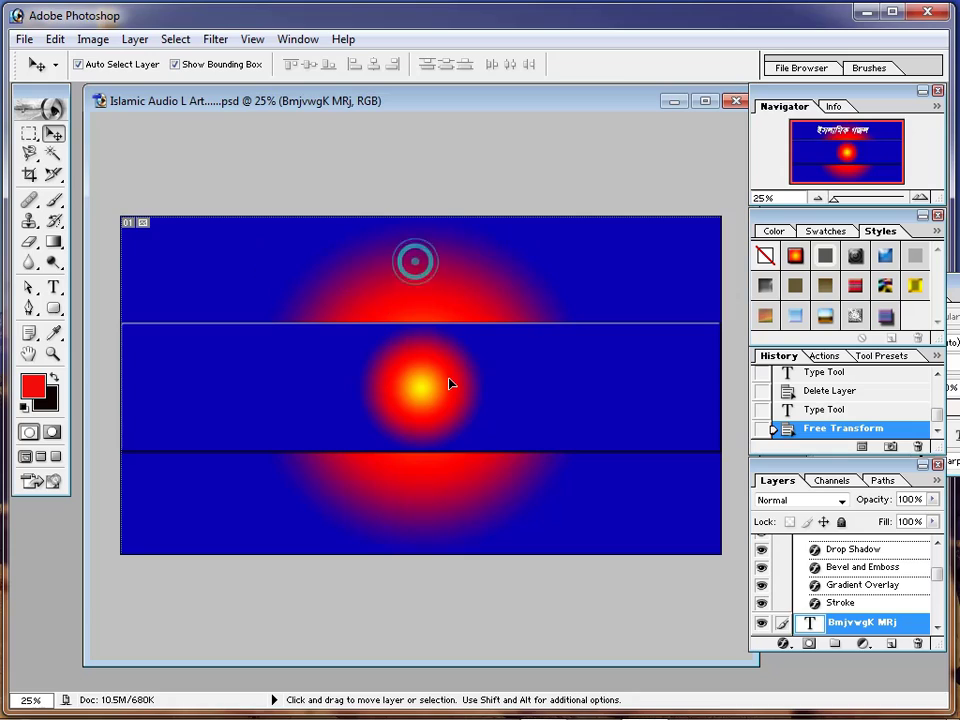
Move the title onto the middle band, stack it above the band, and nudge it up
left_click_drag(418, 390, 414, 393)
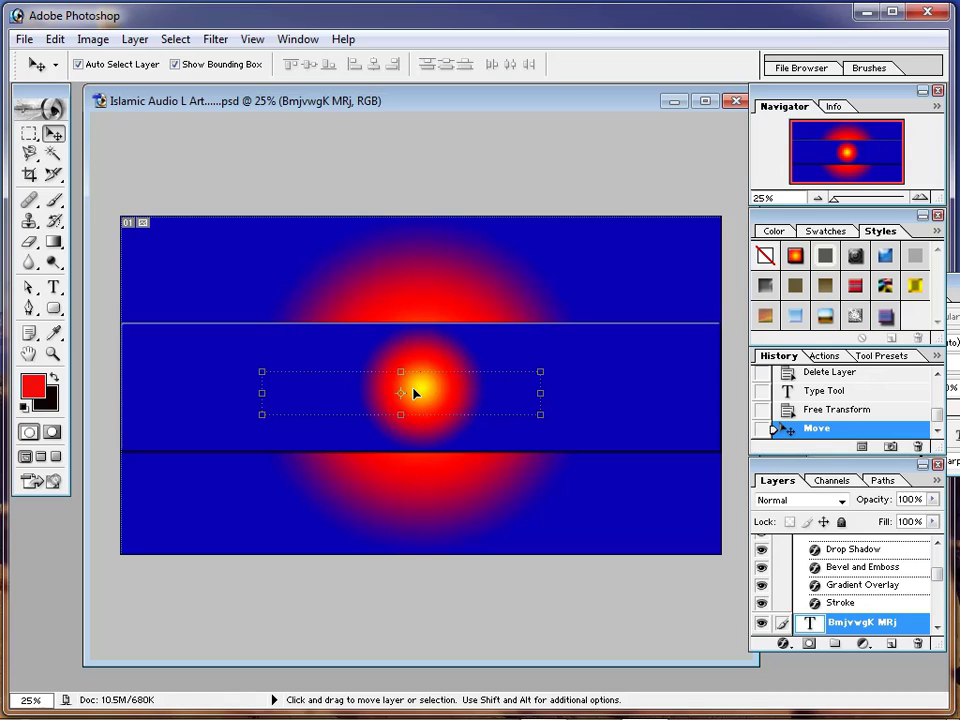
key("ctrl+bracketleft")
key("ctrl+bracketleft")
key("ctrl+bracketleft")
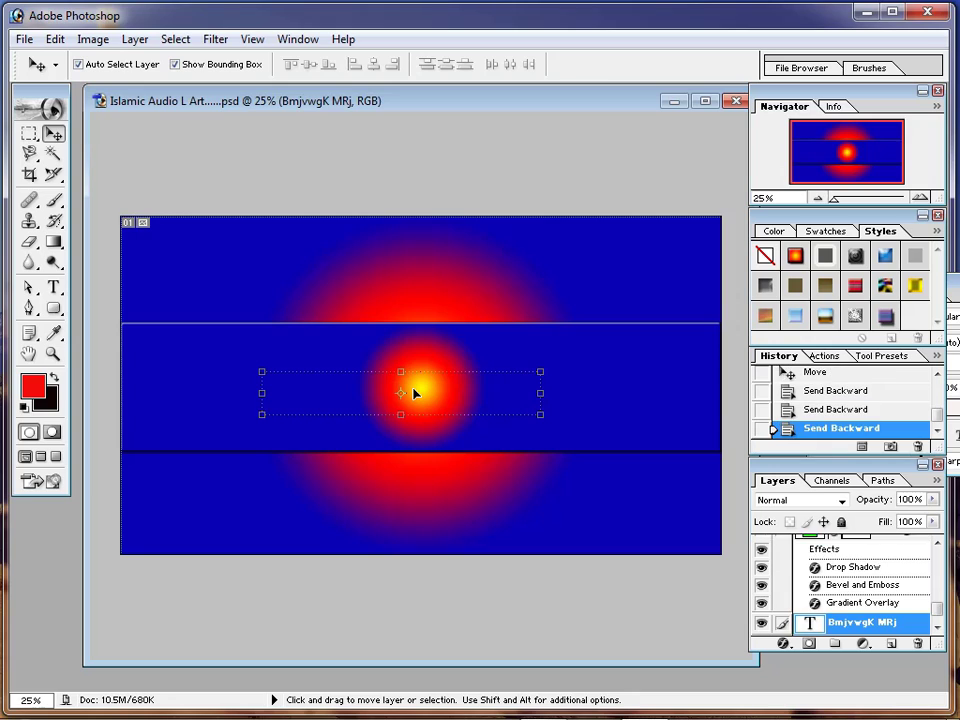
key("ctrl+bracketright")
key("ctrl+bracketright")
key("ctrl+bracketright")
key("ctrl+bracketright")
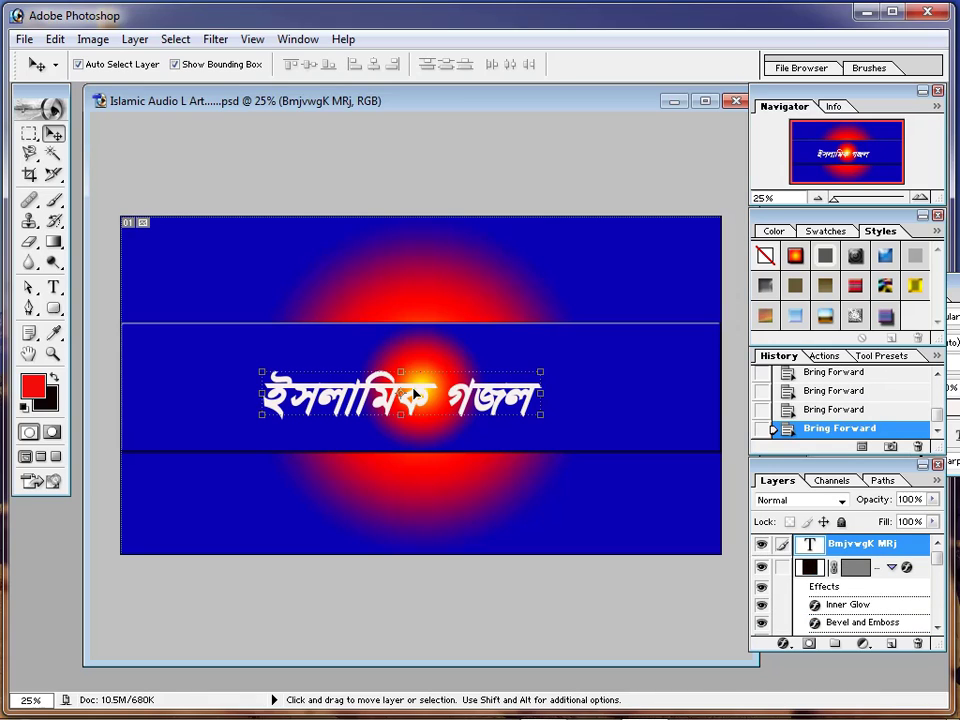
left_click(30, 133)
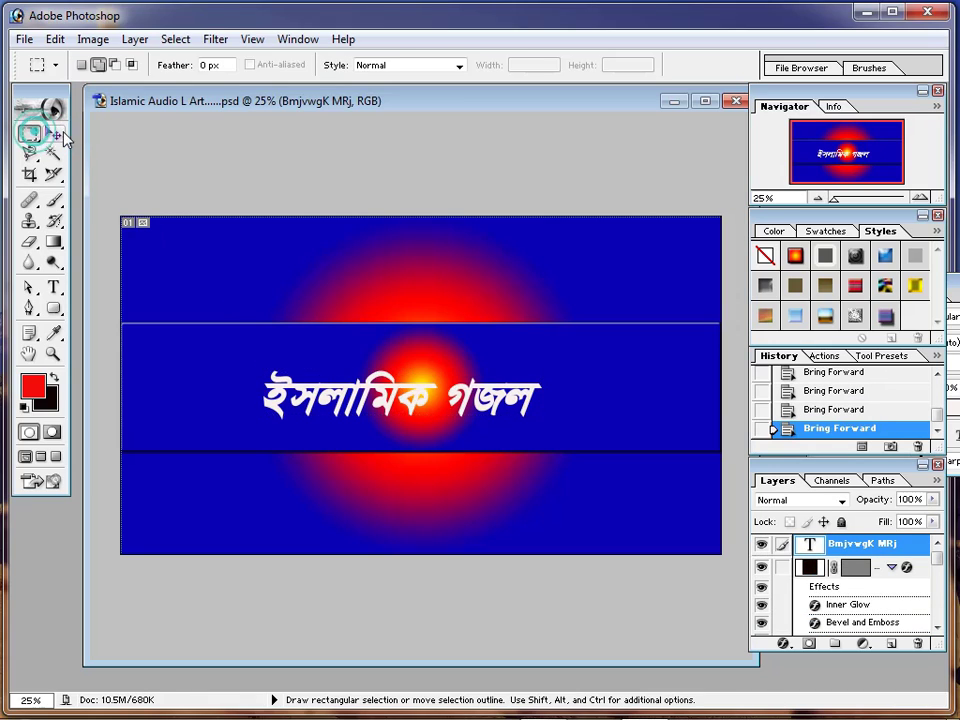
left_click(55, 133)
key("shift+Up")
key("shift+Up")
key("shift+Up")
key("shift+Up")
key("shift+Up")
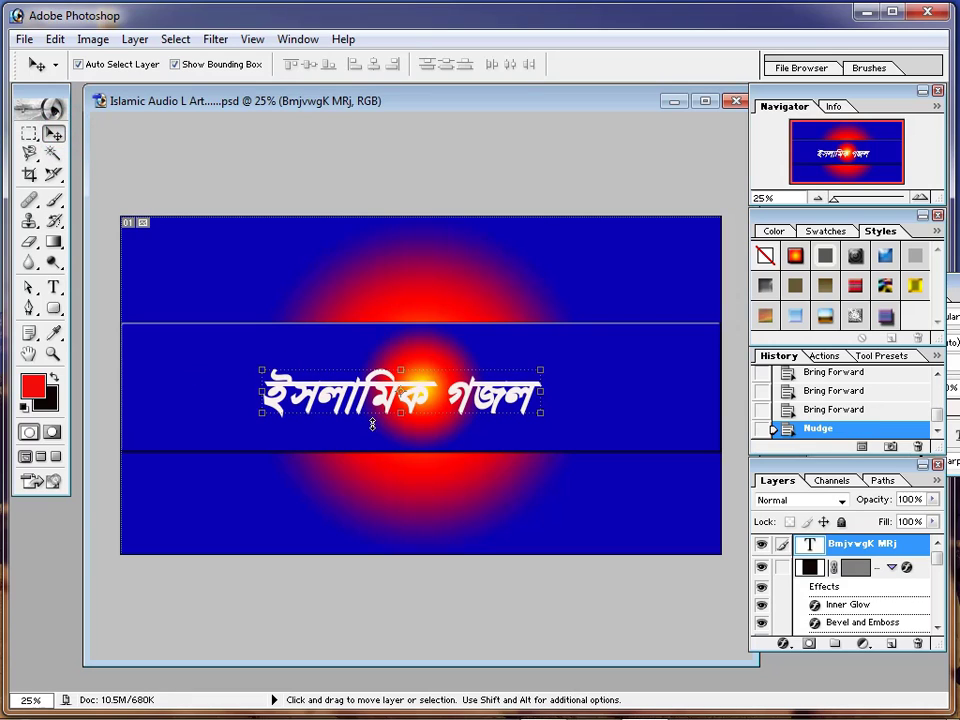
key("shift+Up")
key("shift+Up")
key("shift+Up")
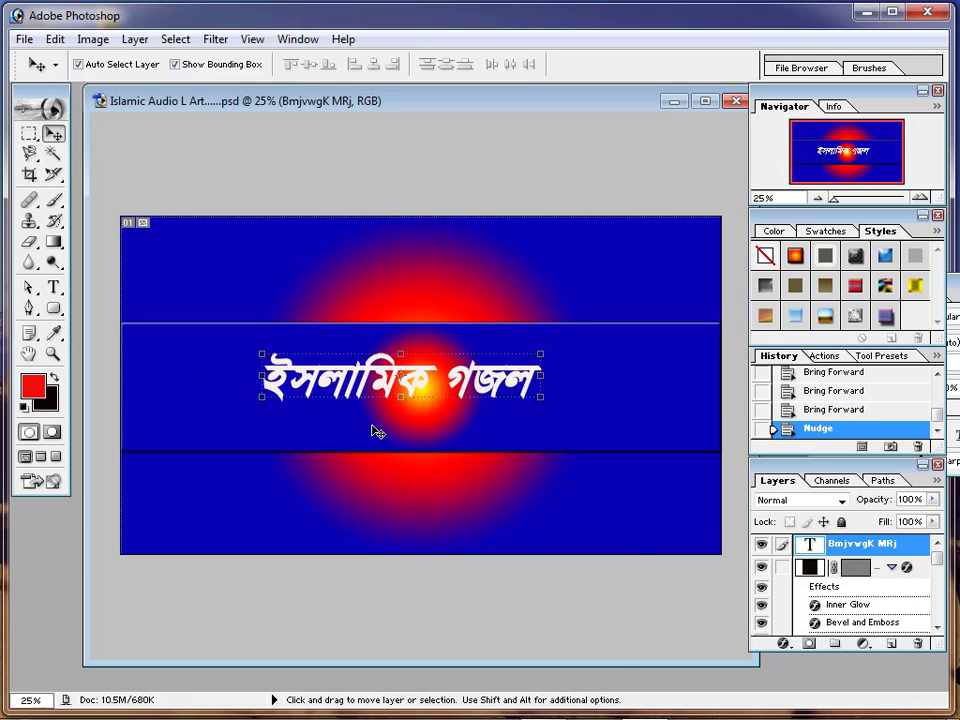
key("shift+Up")
key("shift+Up")
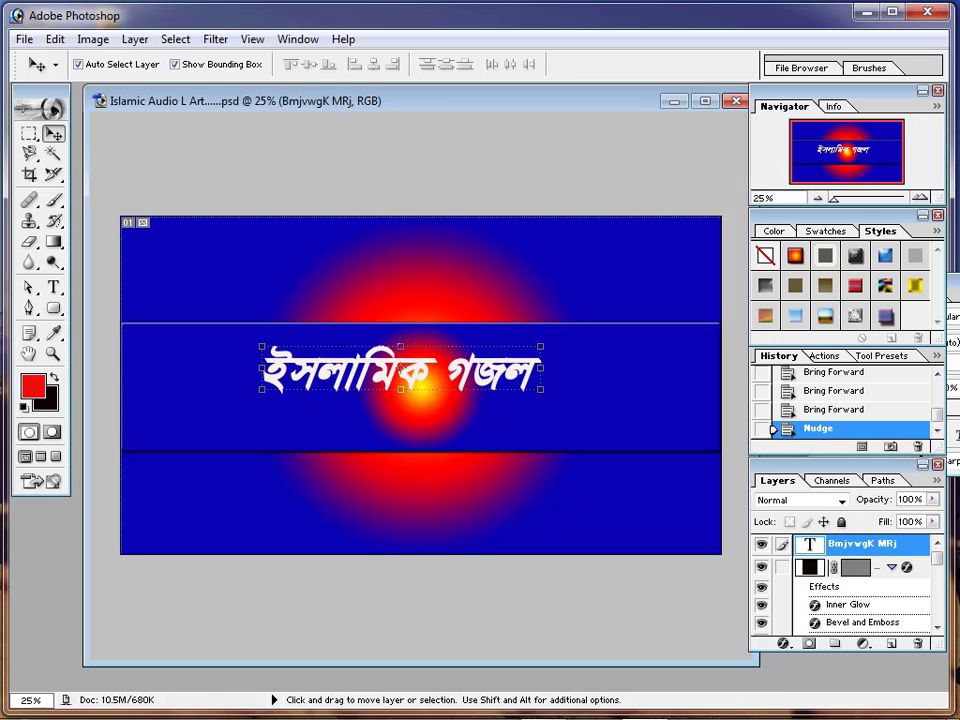
Apply a Stroke effect to the title in black at 10 px size
left_click(784, 643)
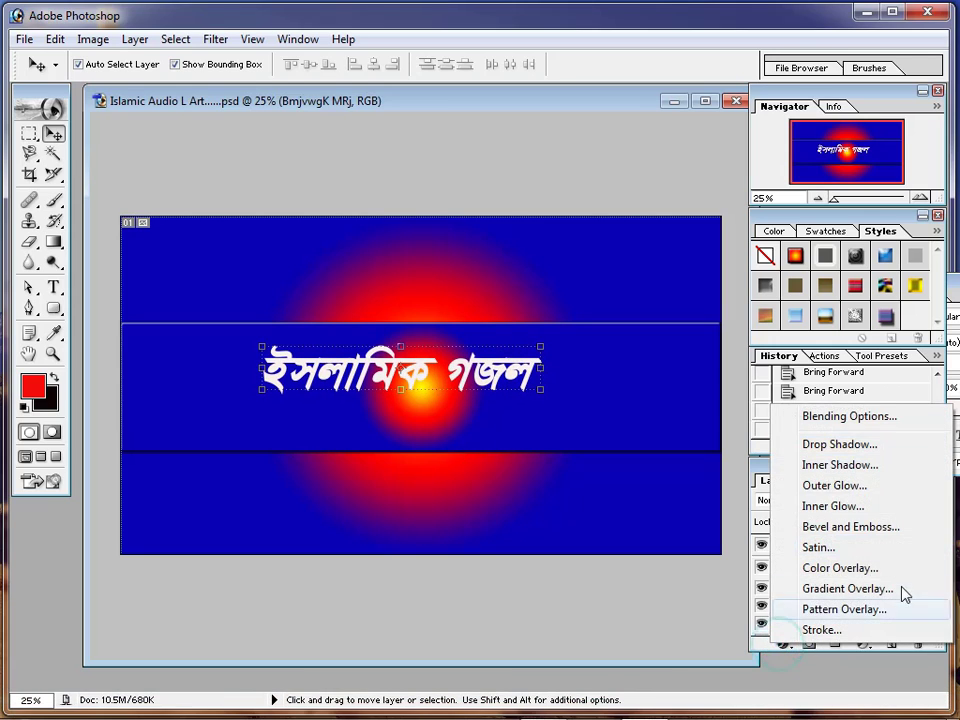
left_click(850, 630)
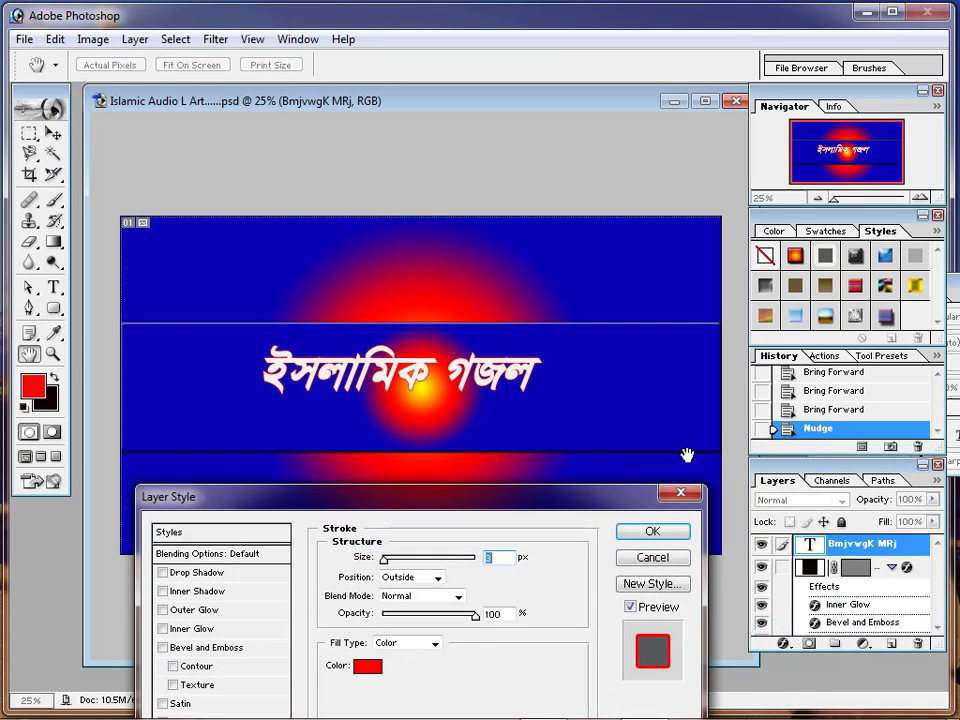
left_click(377, 671)
left_click(581, 416)
left_click(502, 395)
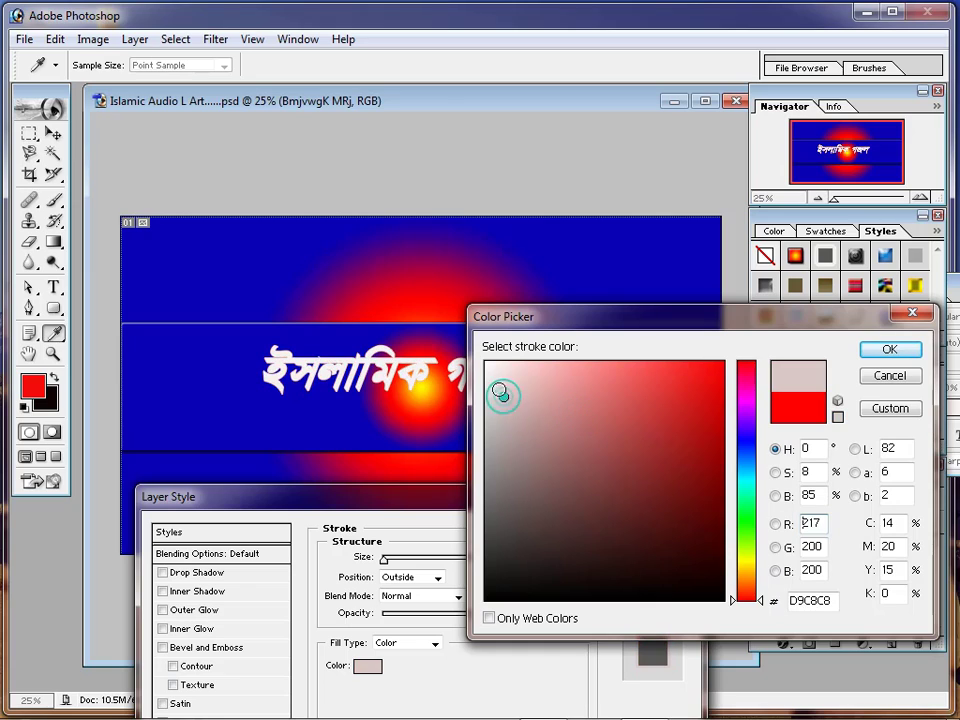
left_click(498, 382)
left_click(654, 407)
left_click(750, 364)
left_click(693, 382)
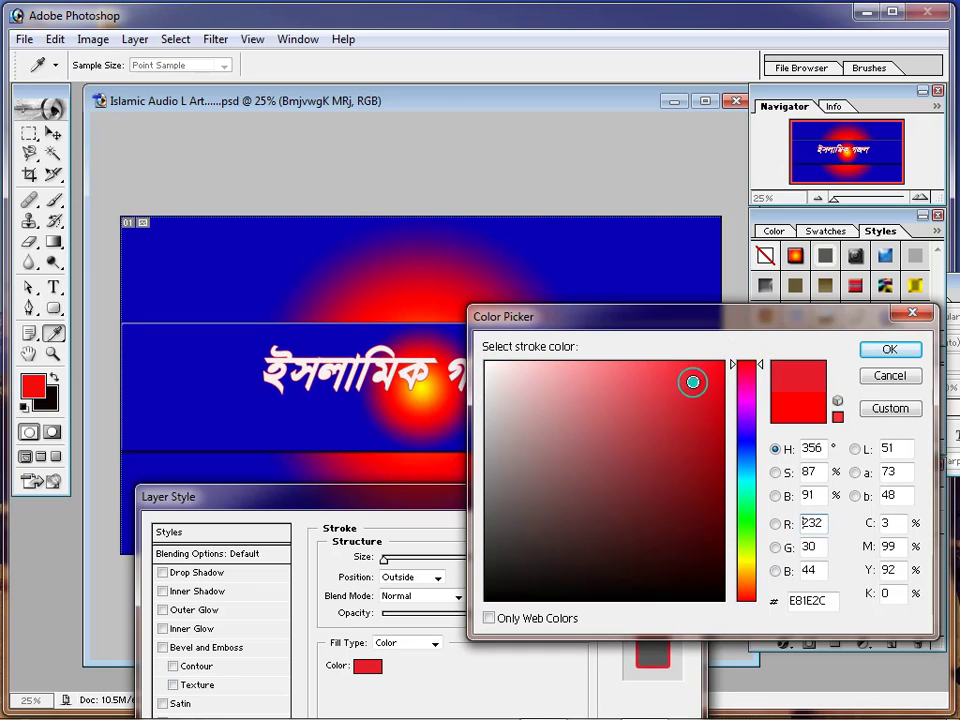
left_click(720, 590)
left_click(711, 596)
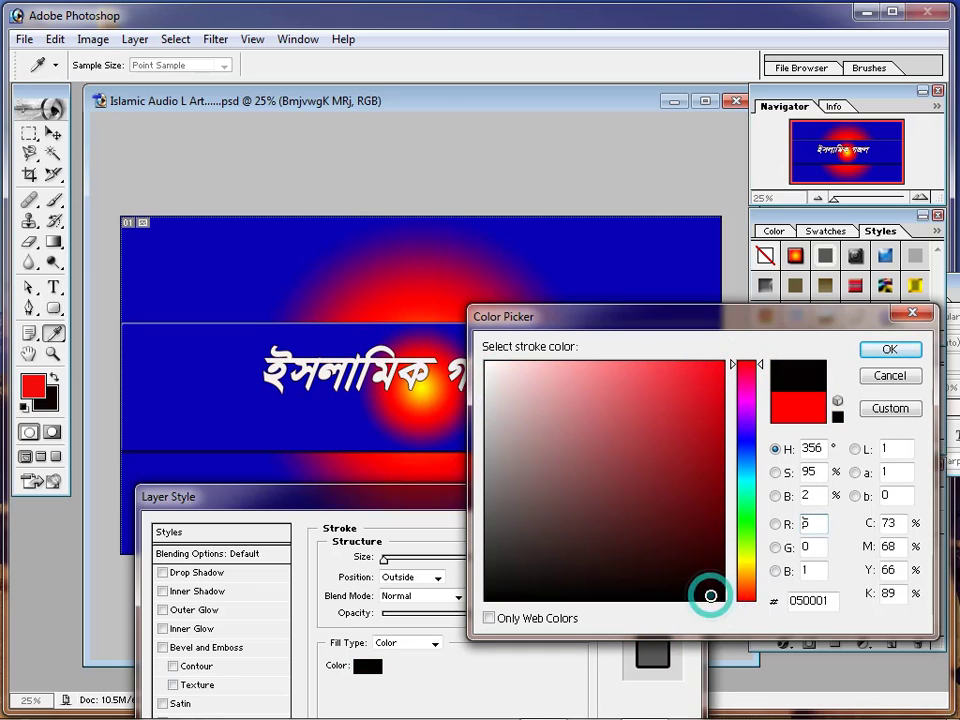
left_click(864, 352)
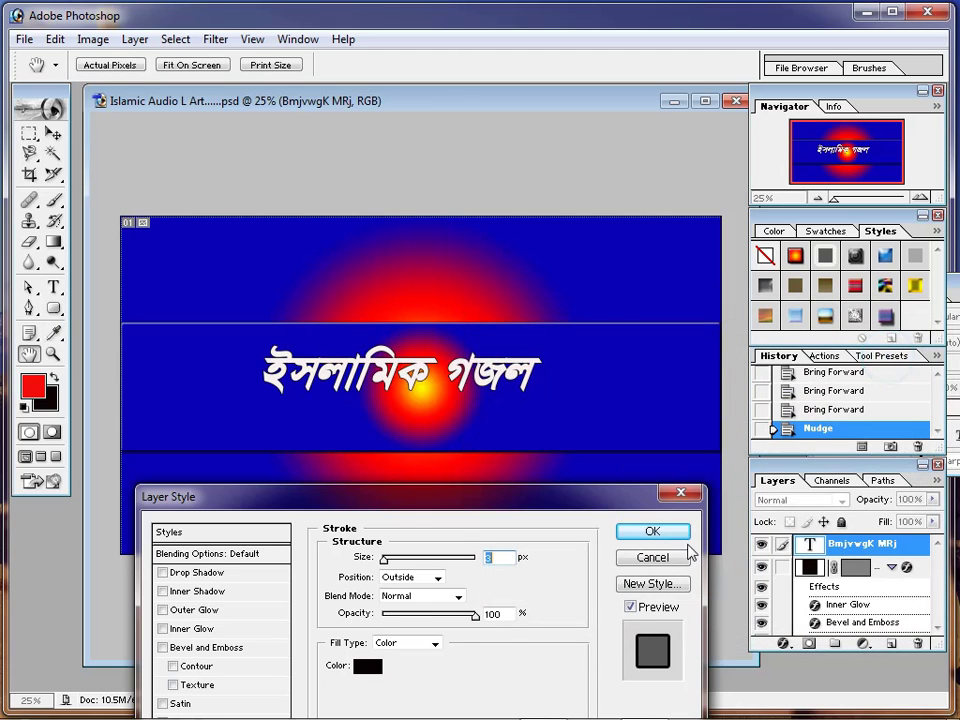
key("Up")
key("Up")
key("Up")
key("Up")
key("Up")
key("Up")
key("Up")
key("Up")
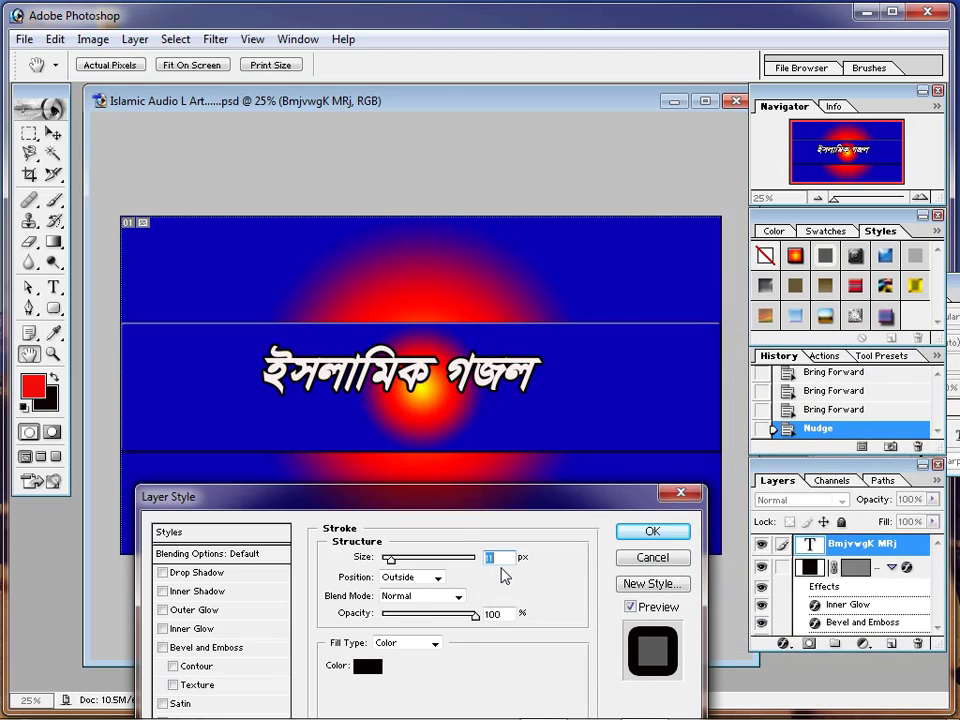
key("Down")
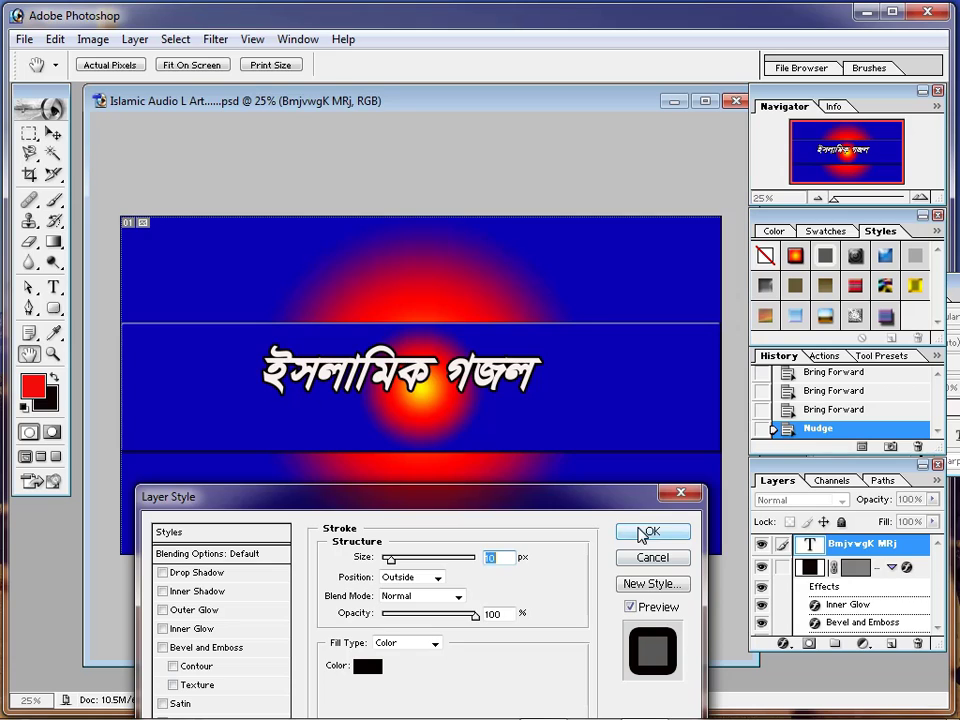
left_click(645, 533)
Nudge the title right and slightly down, then commit a quick transform
left_click(568, 402)
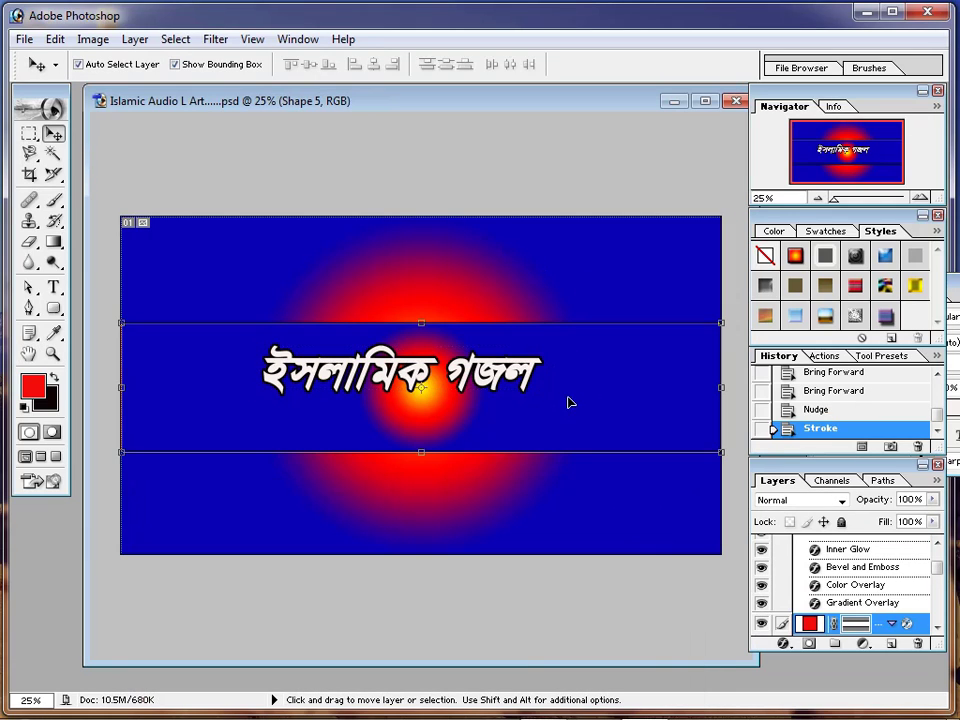
left_click(463, 382)
key("shift+Right")
key("shift+Right")
key("shift+Right")
key("shift+Right")
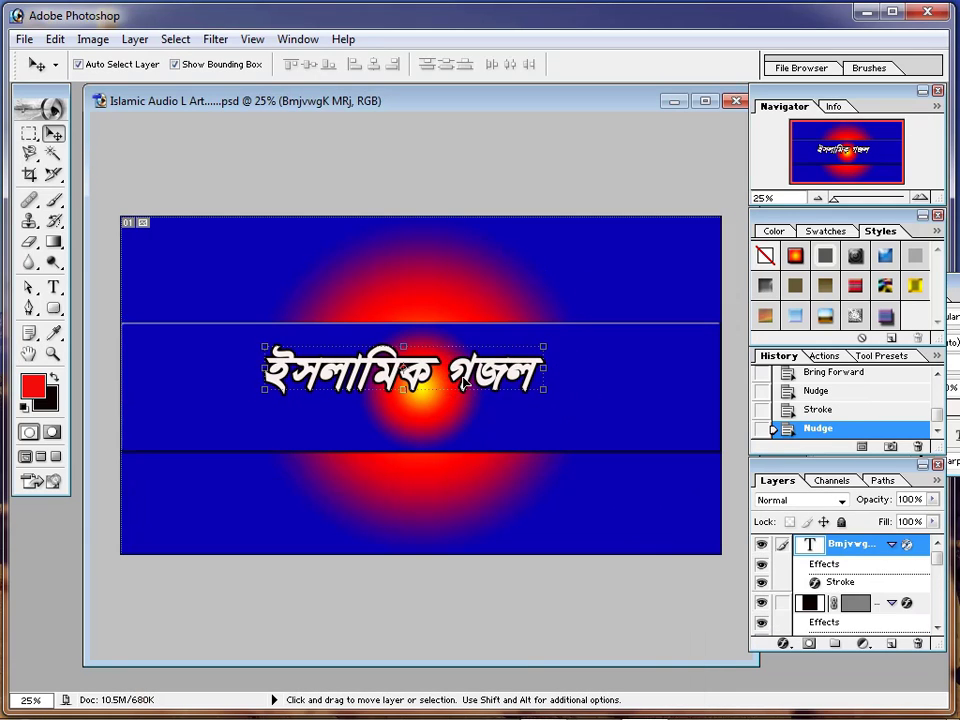
key("shift+Right")
key("shift+Right")
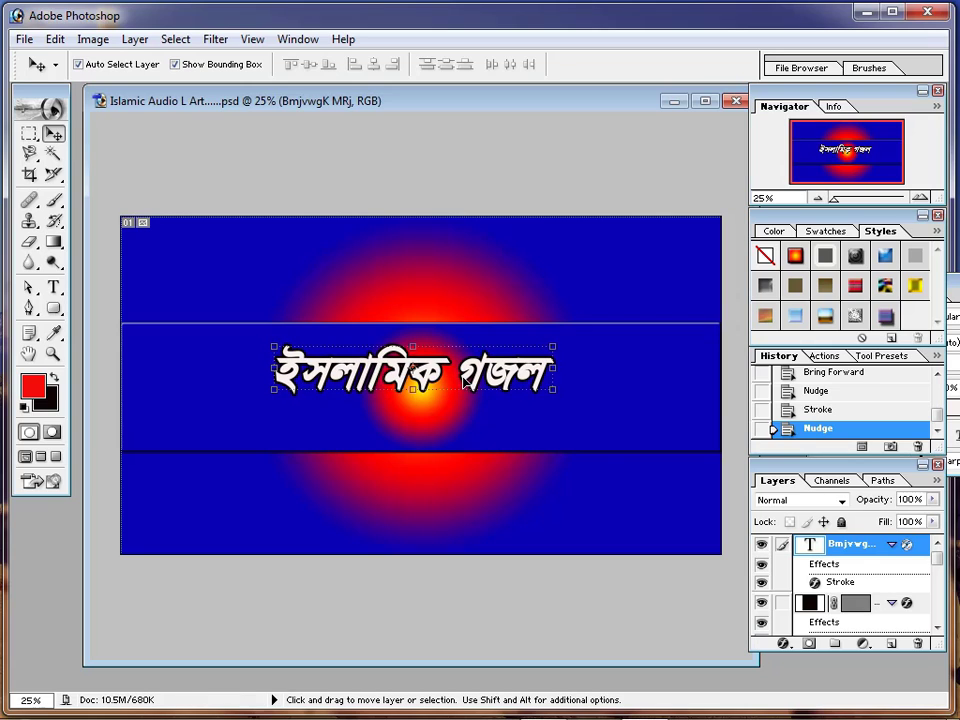
key("shift+Down")
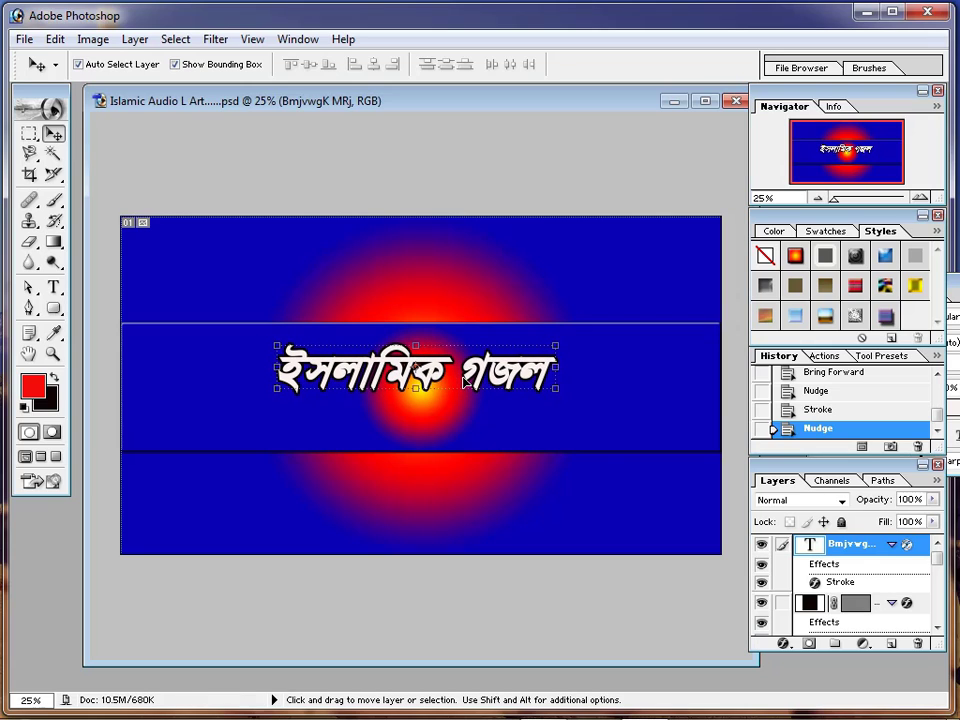
key("ctrl+t")
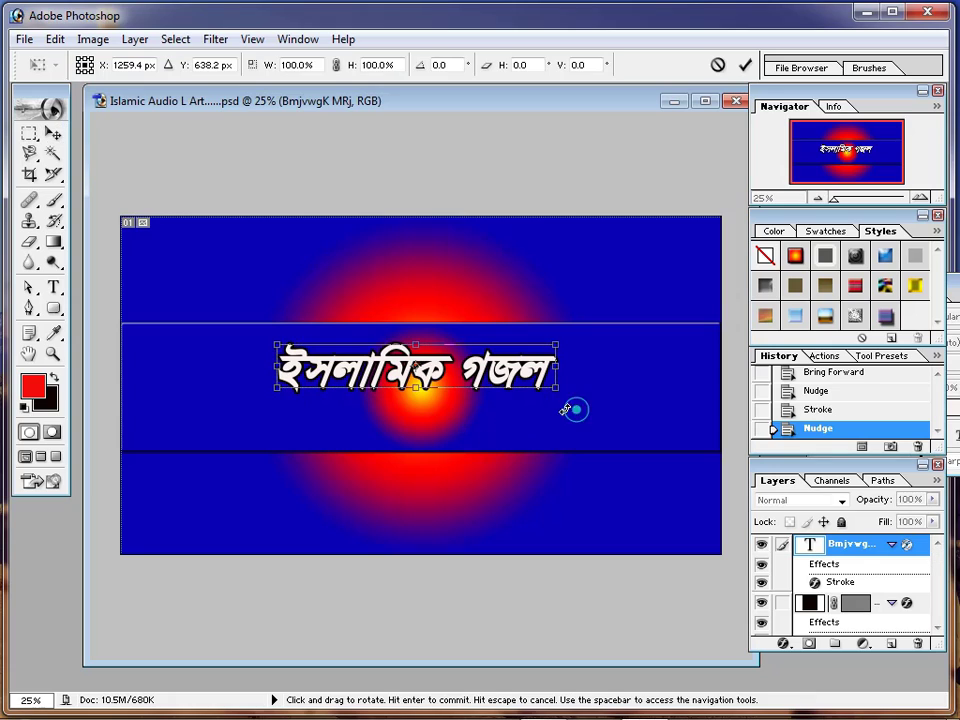
key("Return")
left_click(531, 422)
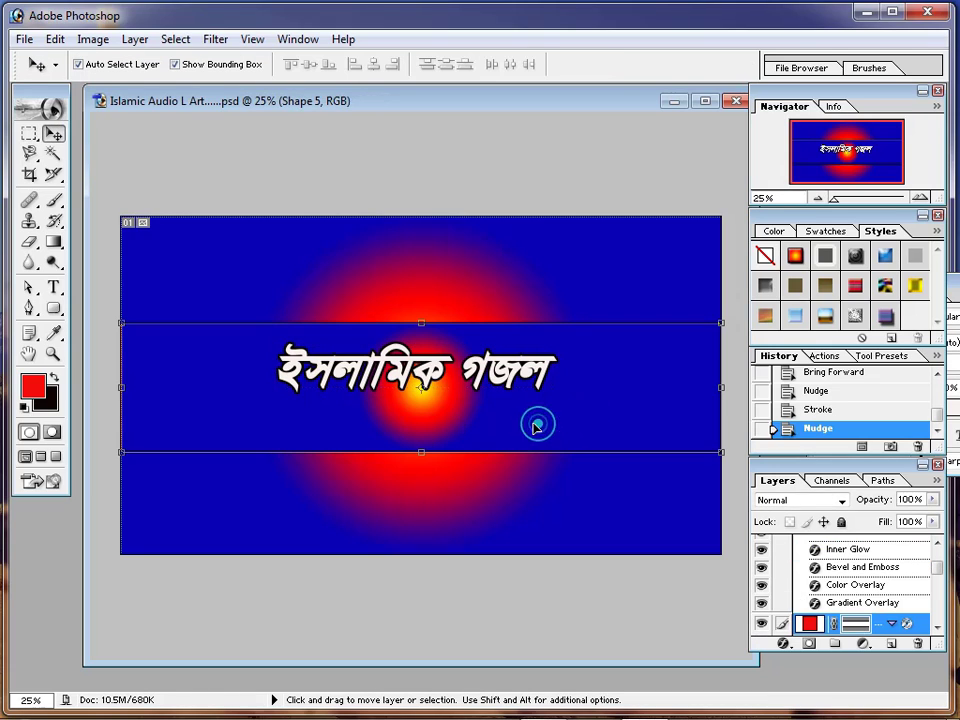
Type the first part of the author's name after the title and shift the line left
left_click(56, 290)
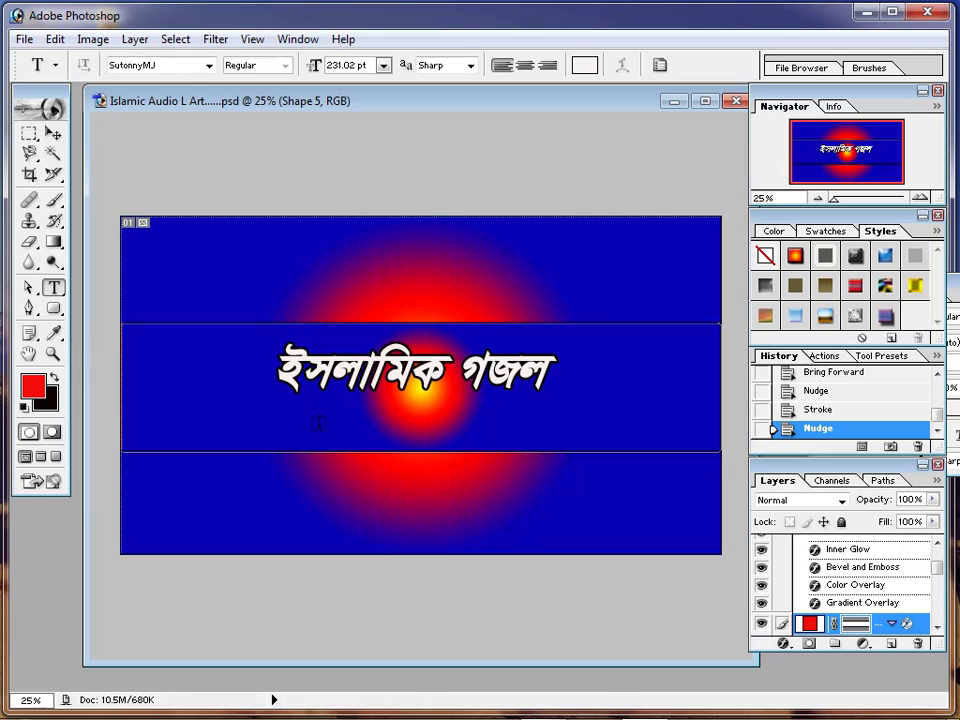
left_click(325, 430)
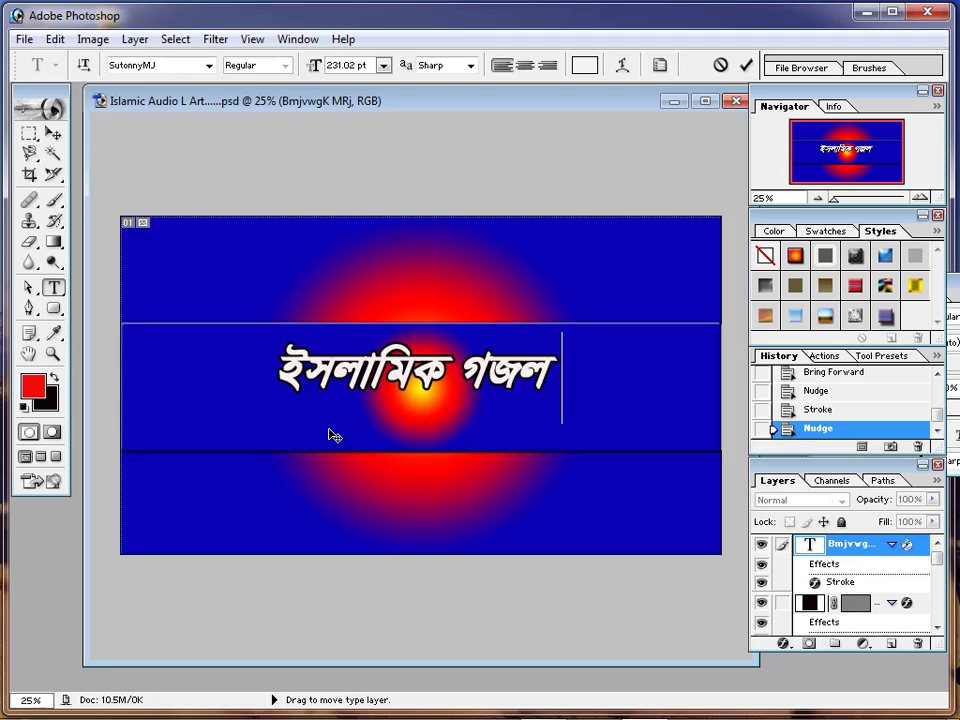
type("‡gv")
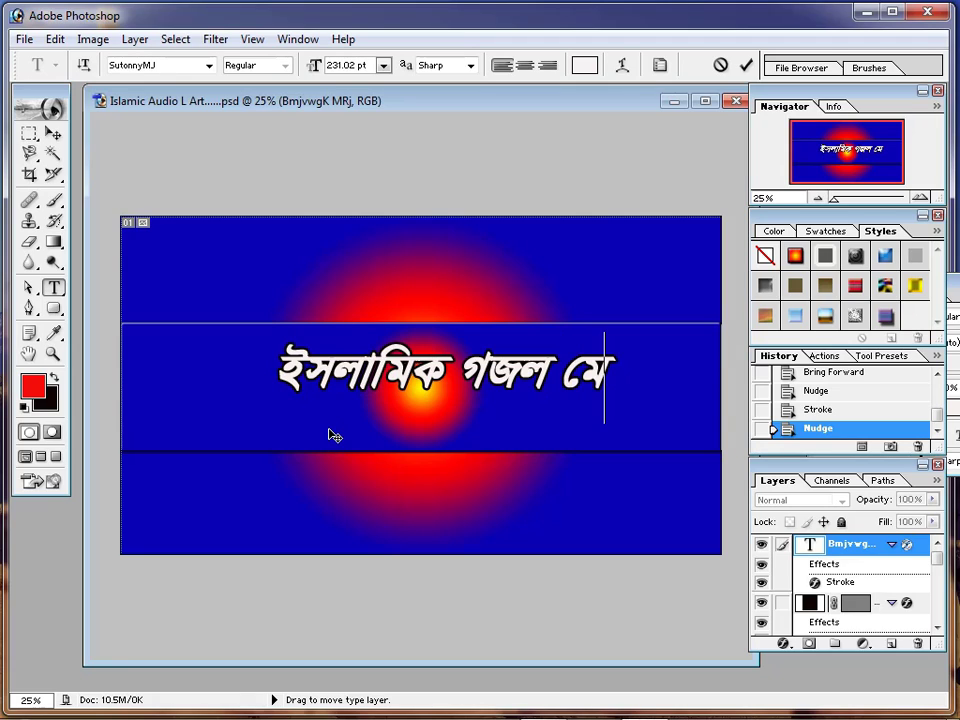
type("s A")
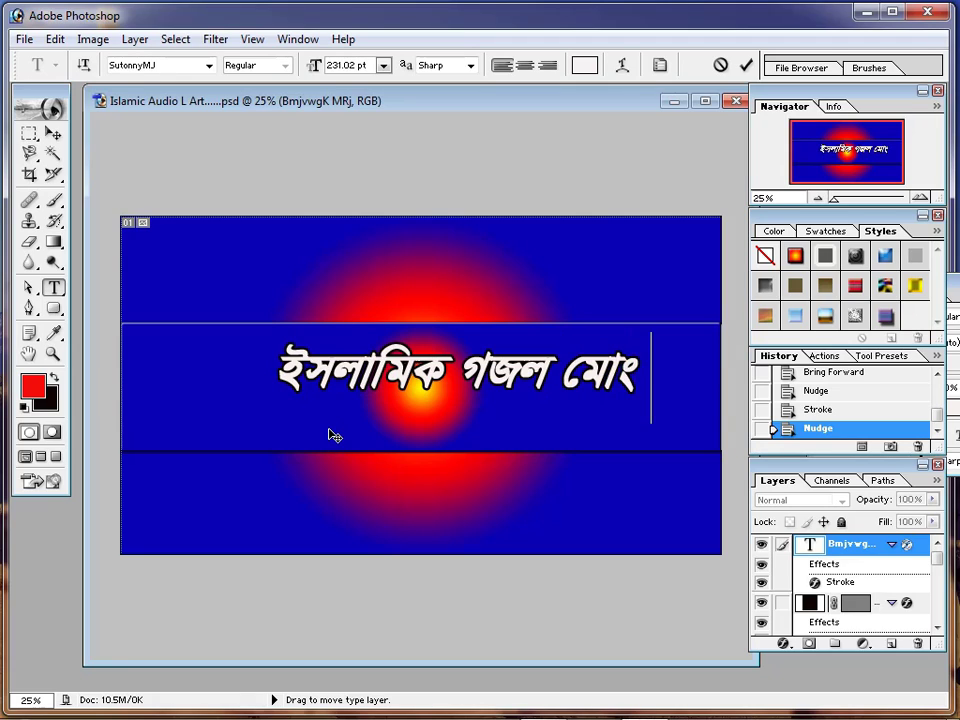
type("v")
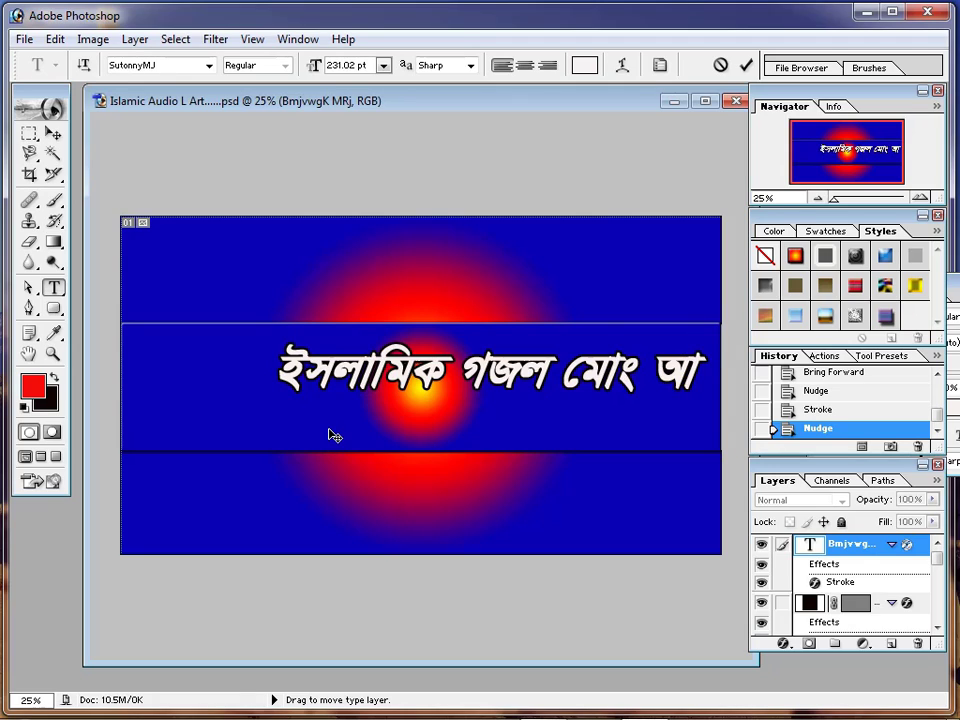
type("e")
type("u")
left_click(52, 133)
left_click_drag(519, 369, 379, 382)
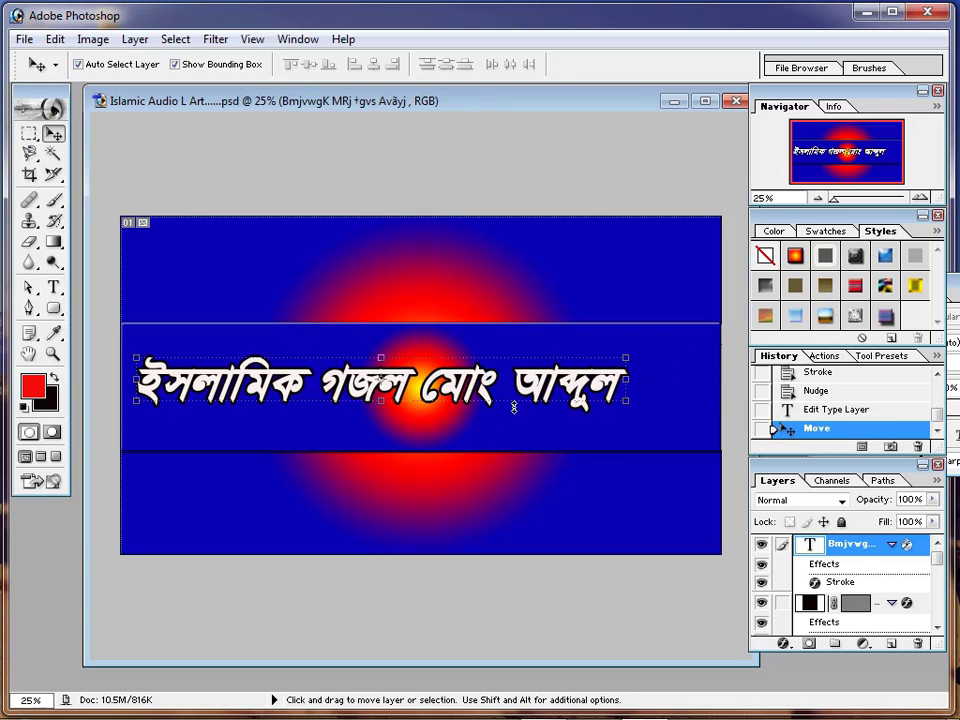
Append the rest of the author's name at the end of the title line
left_click(52, 287)
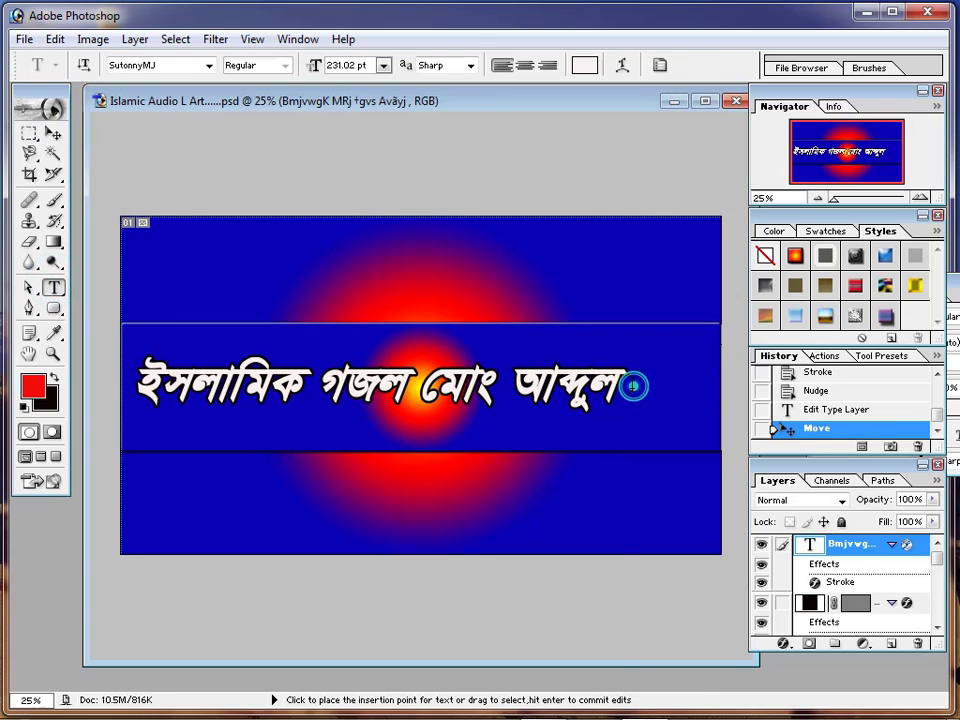
left_click(634, 385)
type("KvB")
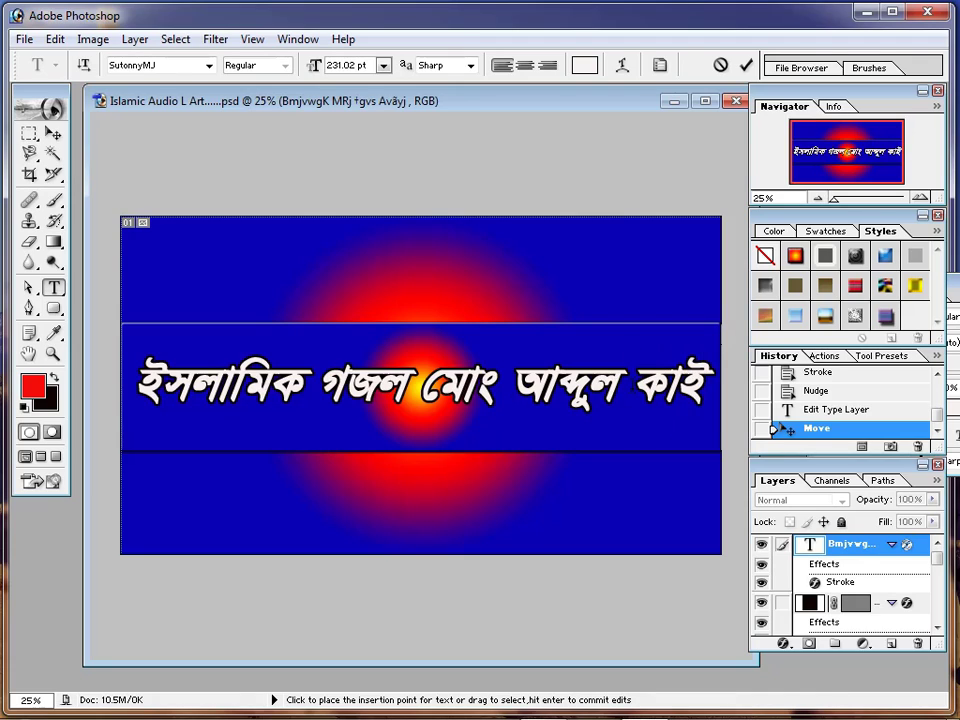
type("q")
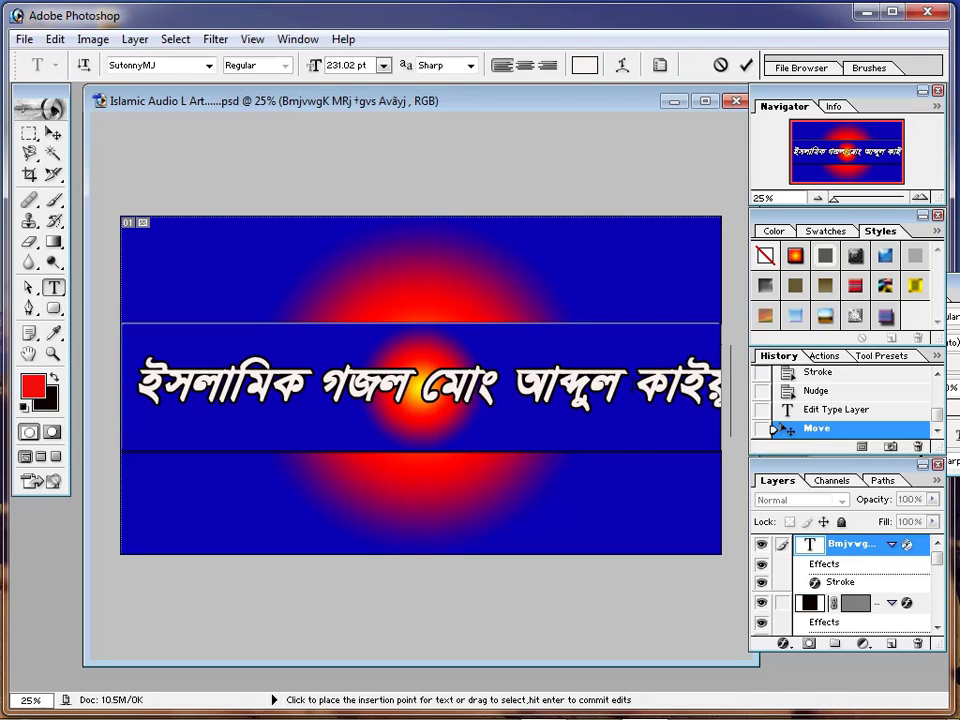
left_click(53, 135)
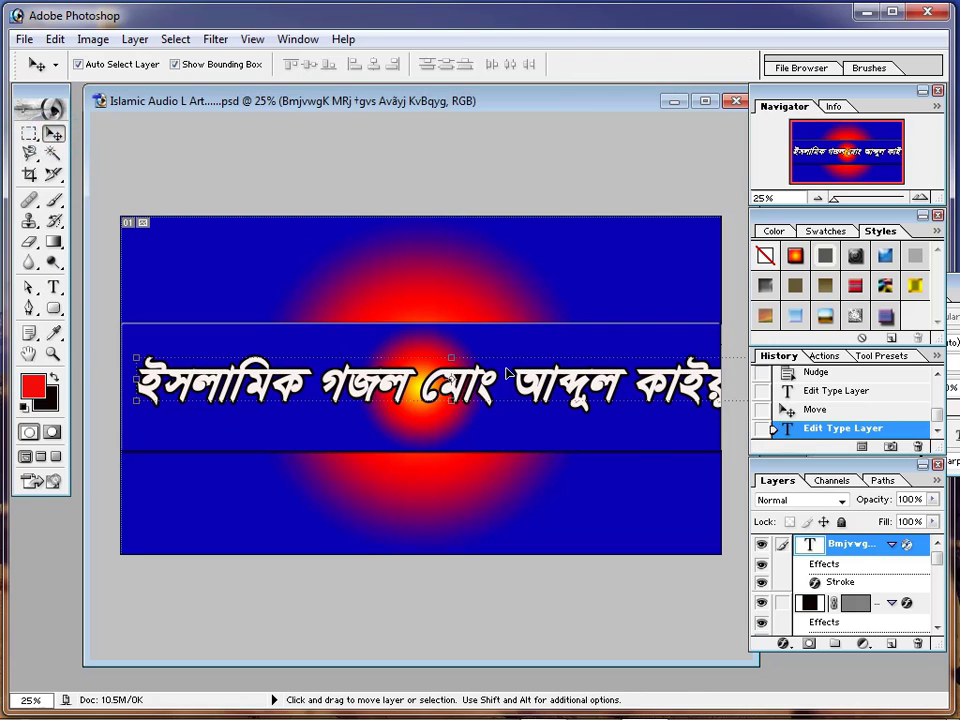
Copy and delete the author's name from the title, then drag the title back to centre
left_click(53, 287)
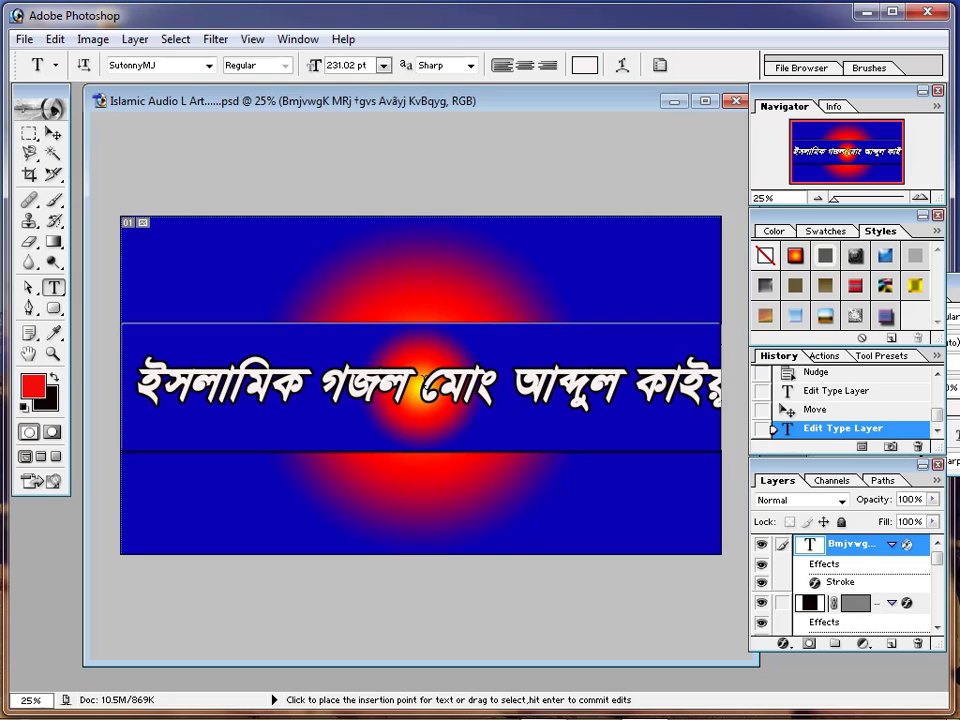
left_click_drag(422, 380, 745, 390)
right_click(686, 390)
left_click(733, 96)
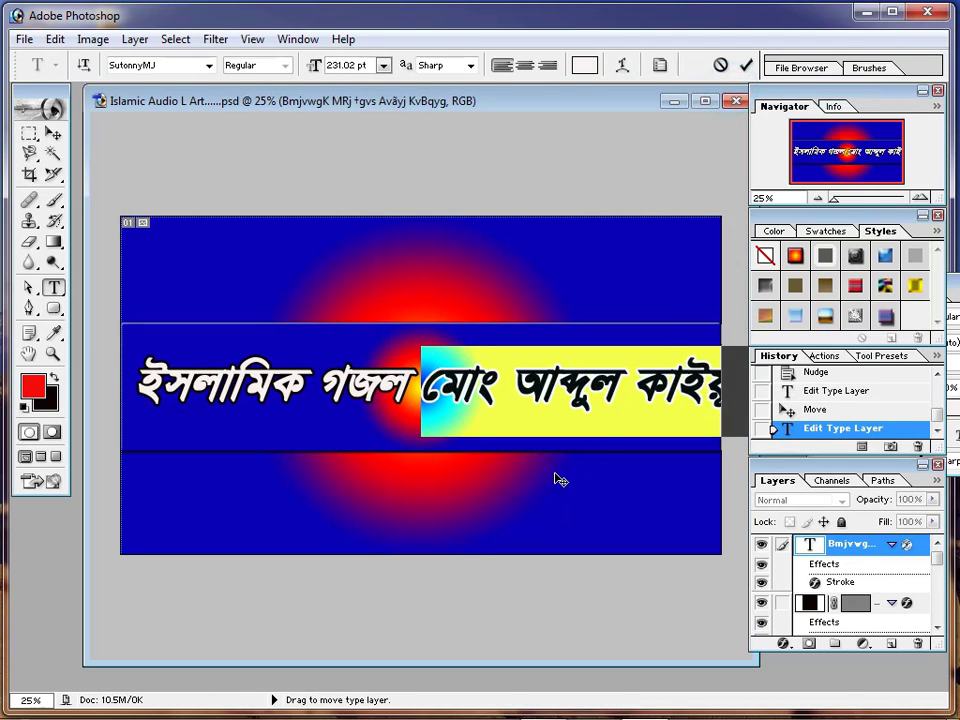
key("BackSpace")
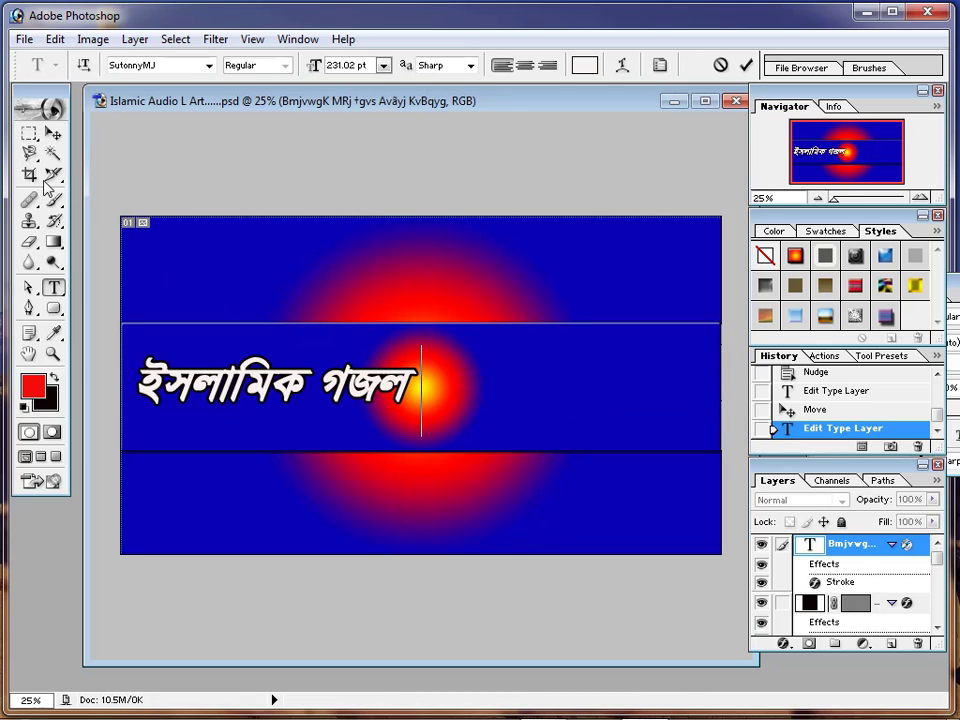
left_click(52, 134)
left_click_drag(292, 372, 443, 383)
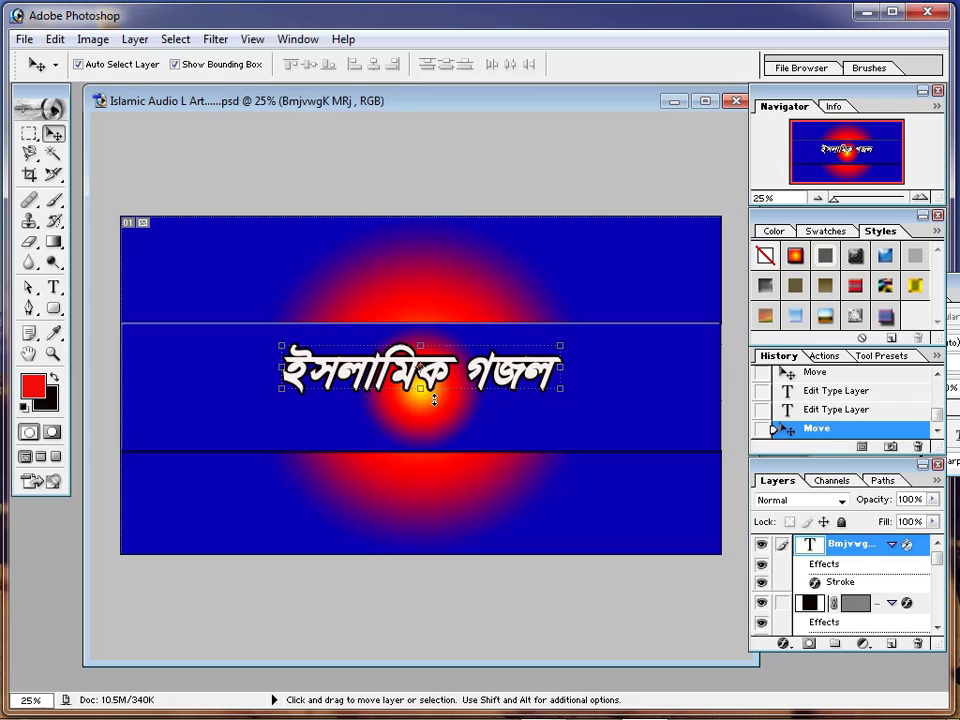
Paste the copied author's name as a new text line below the title and nudge it up and right
left_click(53, 287)
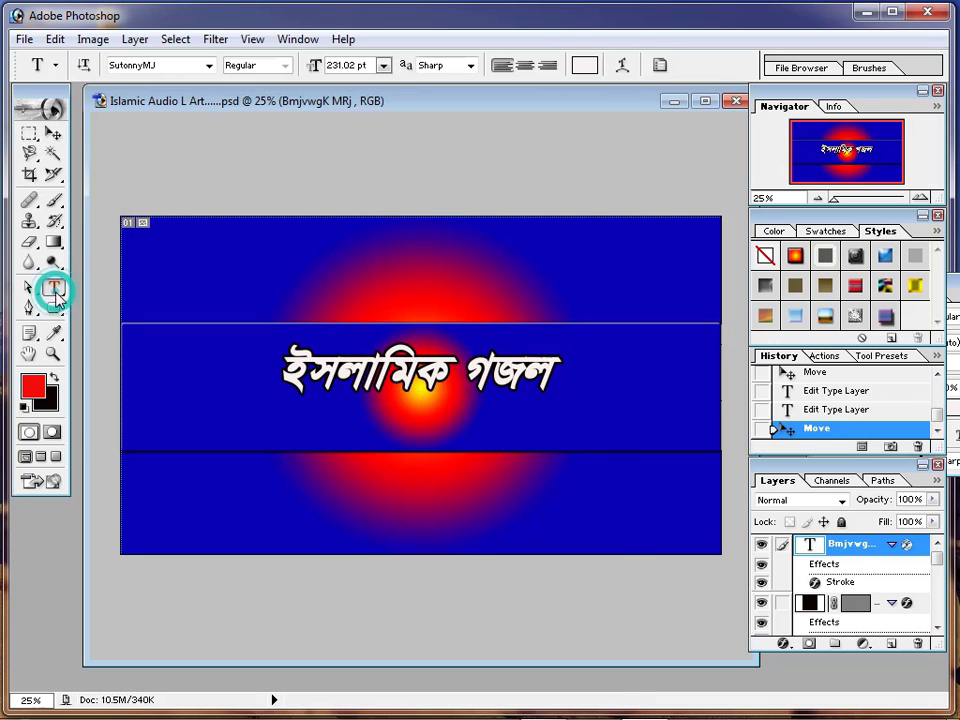
left_click(278, 455)
right_click(285, 467)
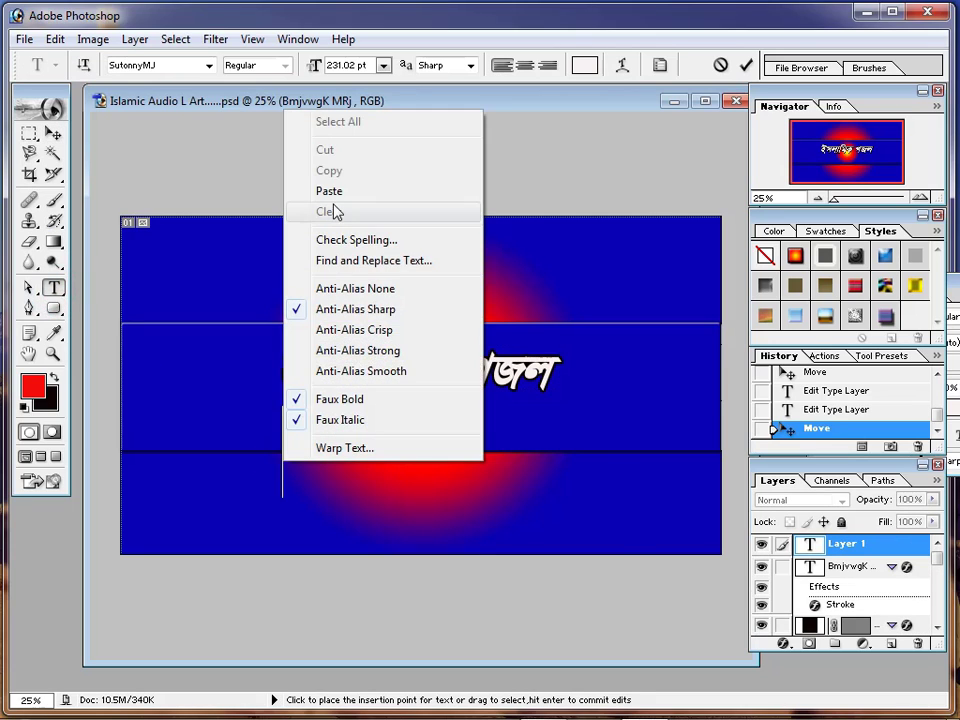
left_click(330, 191)
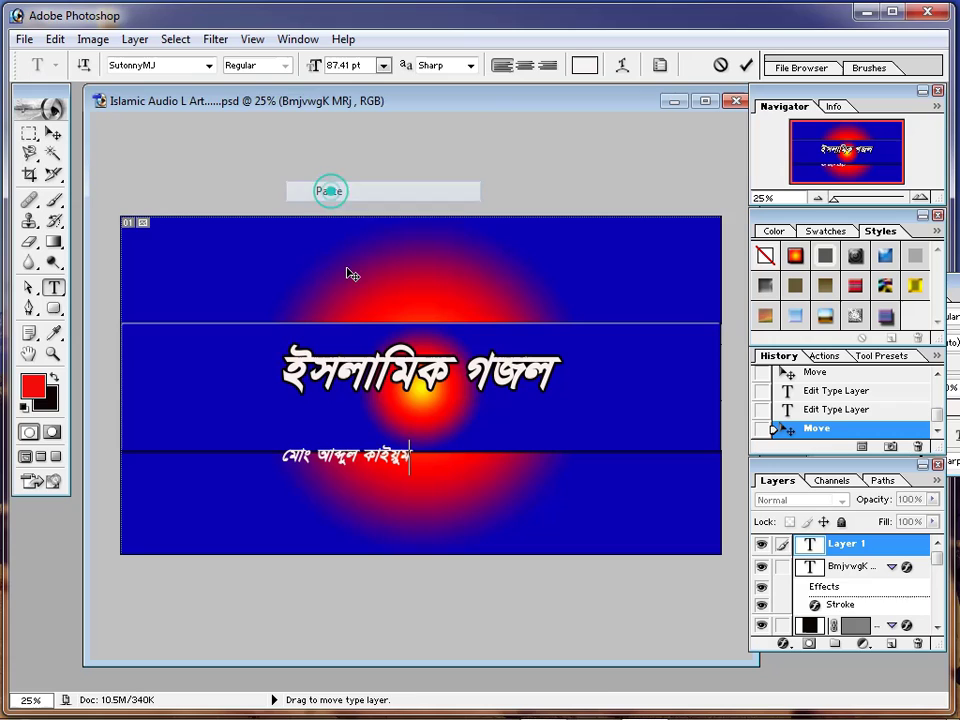
left_click(53, 133)
key("shift+Up")
key("shift+Up")
key("shift+Up")
key("shift+Up")
key("shift+Up")
key("shift+Up")
key("shift+Up")
key("shift+Up")
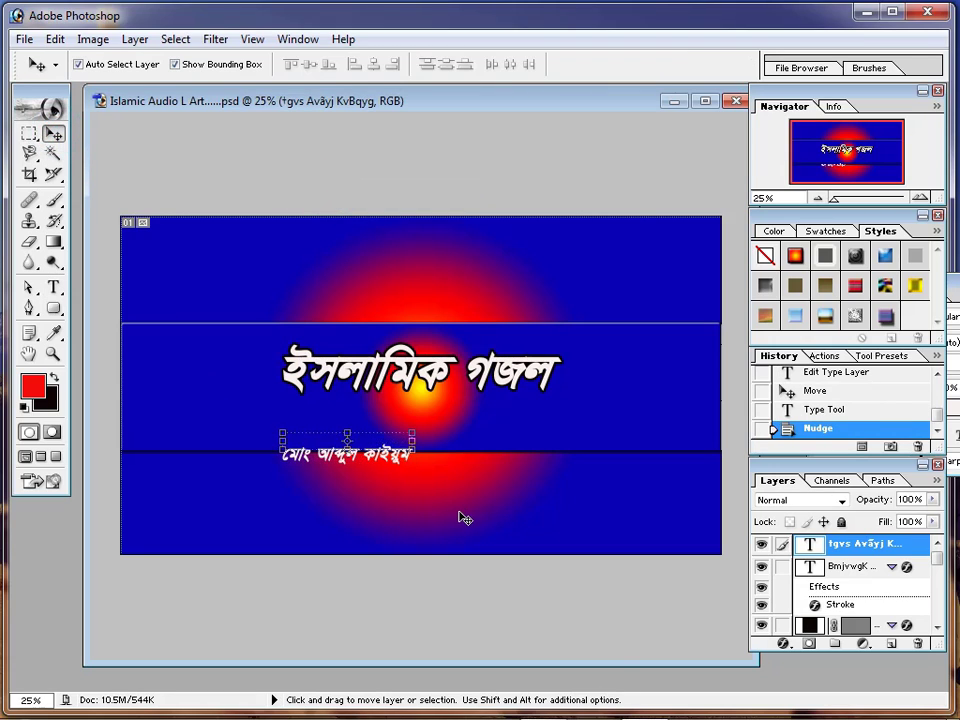
key("shift+Up")
key("shift+Up")
key("shift+Up")
key("shift+Up")
key("shift+Up")
key("shift+Up")
key("shift+Up")
key("shift+Up")
key("shift+Up")
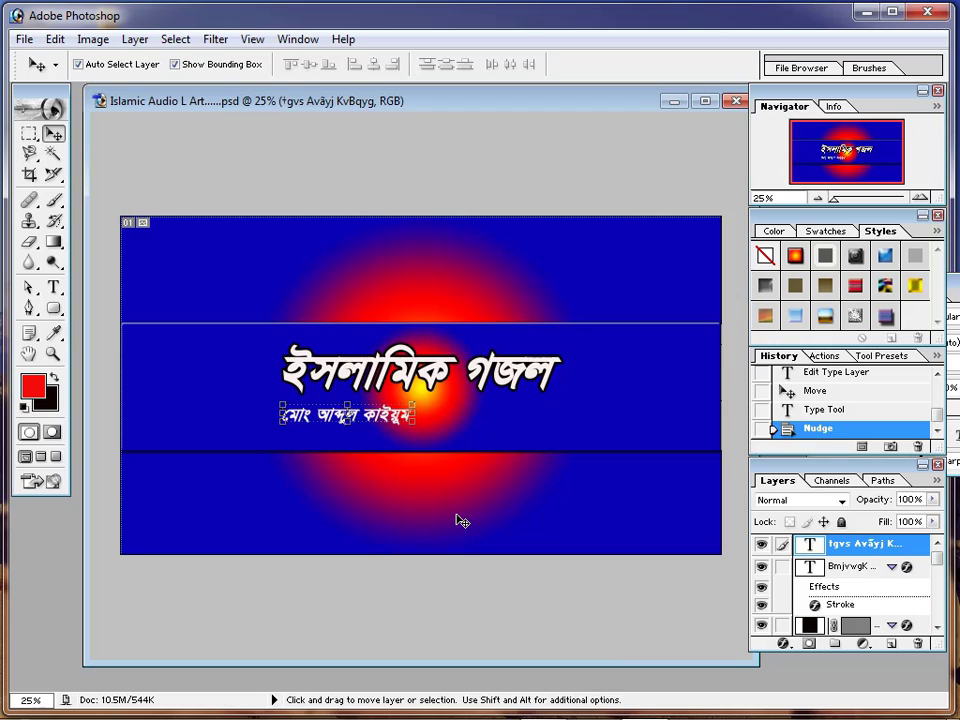
key("shift+Right")
key("shift+Right")
key("shift+Right")
key("shift+Right")
key("shift+Right")
key("shift+Right")
key("shift+Right")
key("shift+Right")
key("shift+Right")
key("shift+Right")
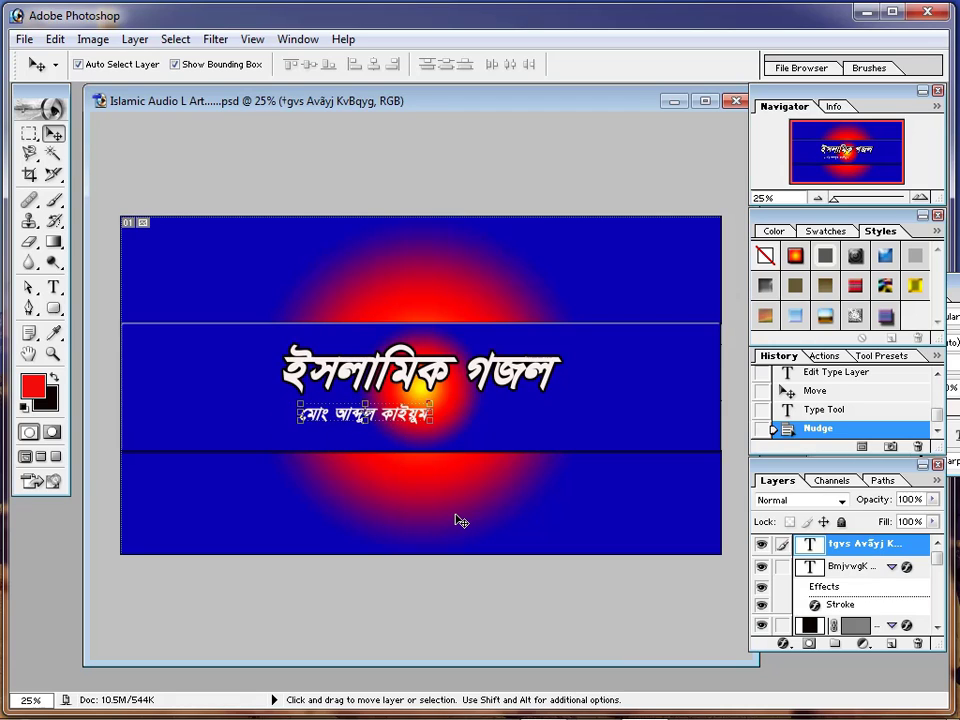
key("shift+Right")
key("shift+Right")
key("shift+Right")
key("shift+Right")
key("shift+Right")
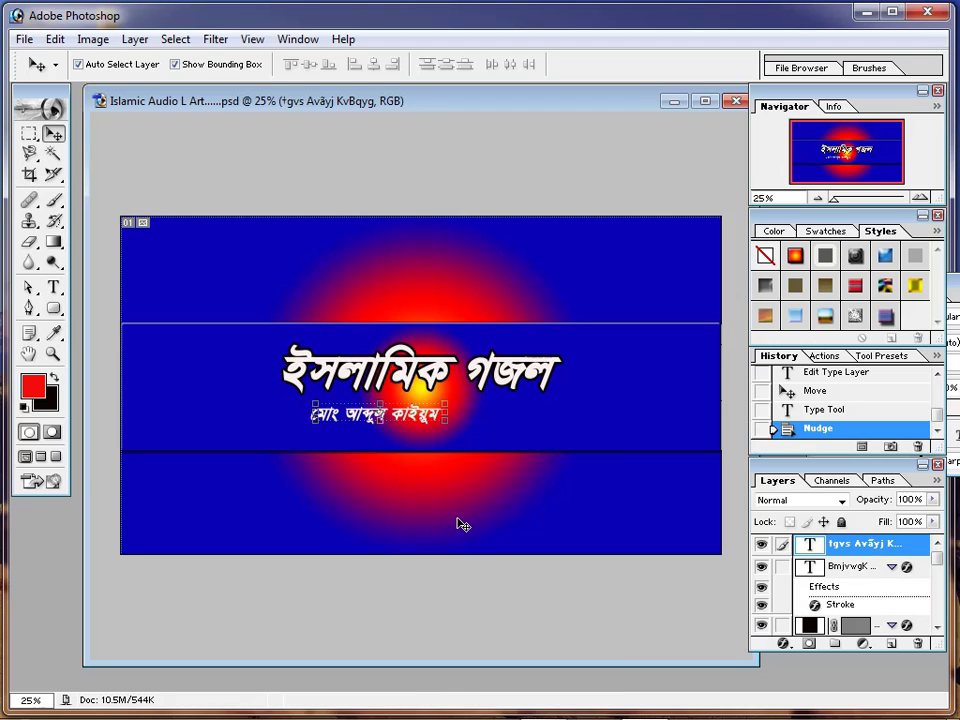
key("shift+Right")
key("shift+Right")
key("shift+Right")
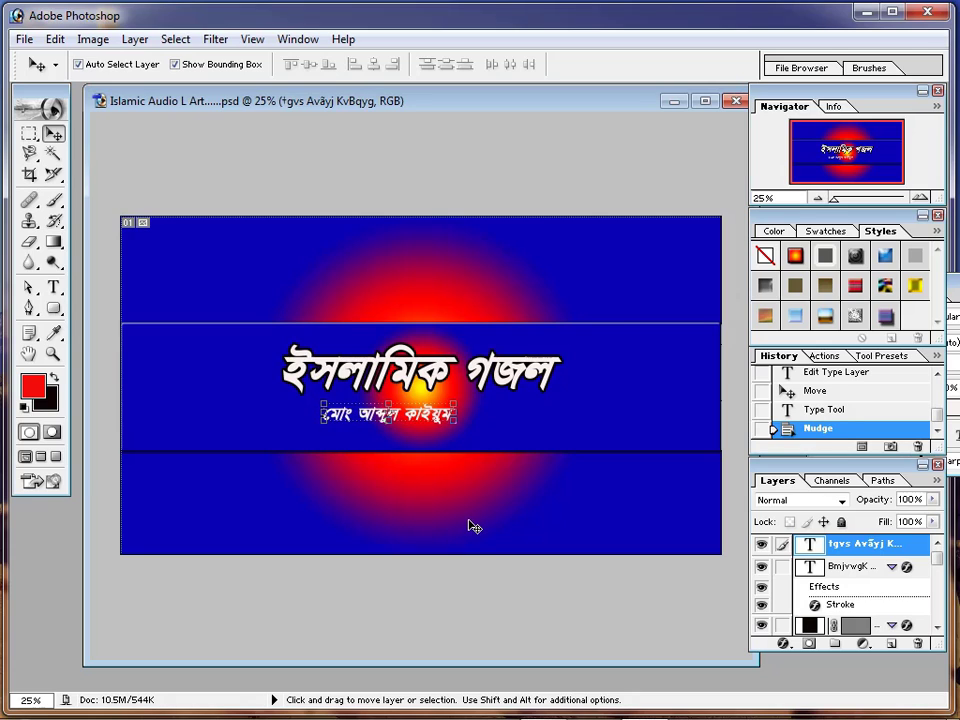
key("shift+Right")
key("shift+Right")
key("shift+Right")
key("shift+Right")
key("shift+Right")
key("shift+Right")
key("shift+Right")
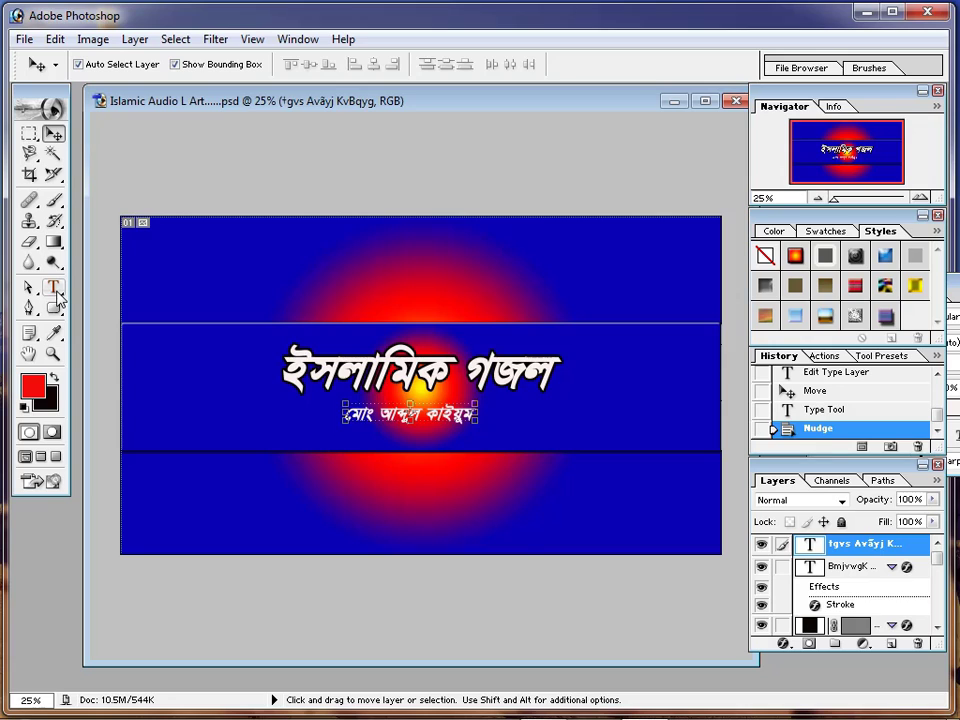
Resize the subtitle proportionally and drag it to sit centred beneath the title
key("shift")
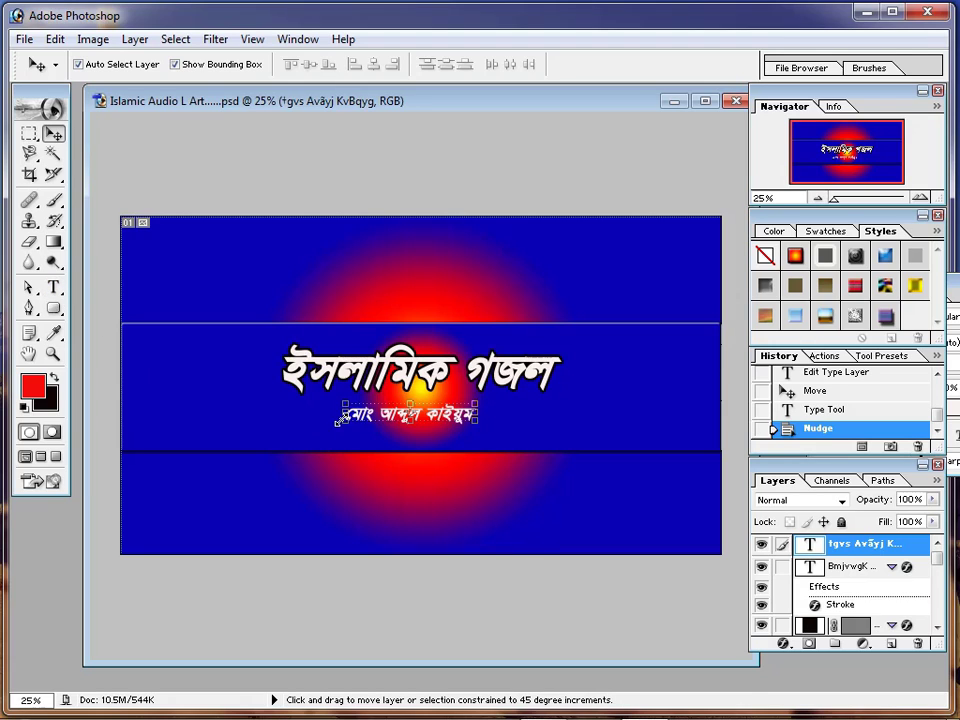
left_click_drag(343, 423, 294, 456)
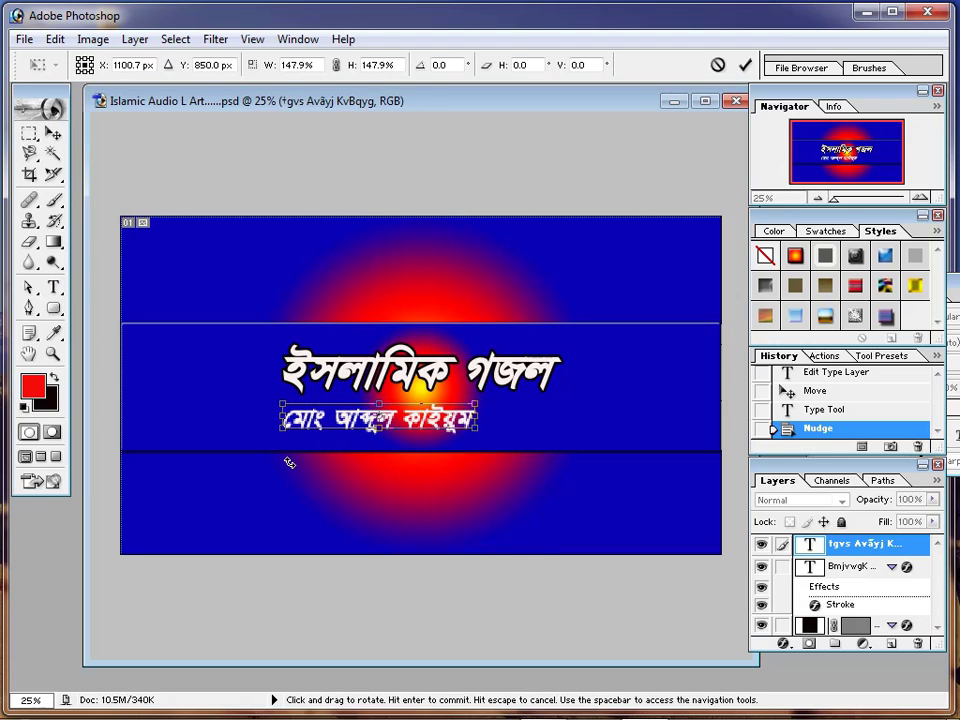
key("Return")
left_click_drag(410, 423, 456, 423)
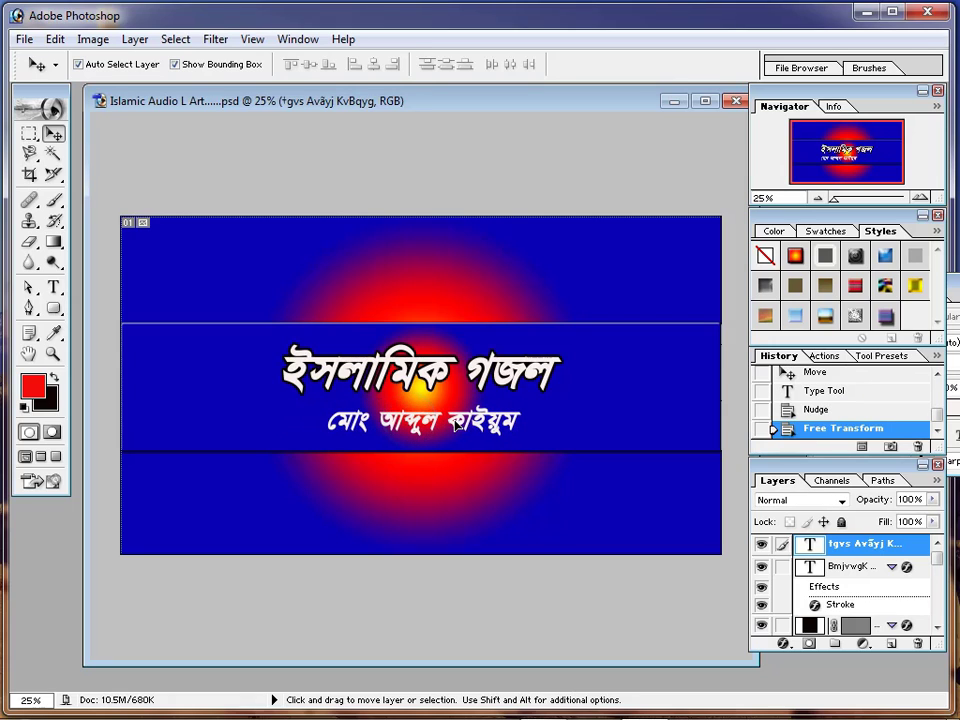
left_click_drag(331, 430, 361, 404)
key("Return")
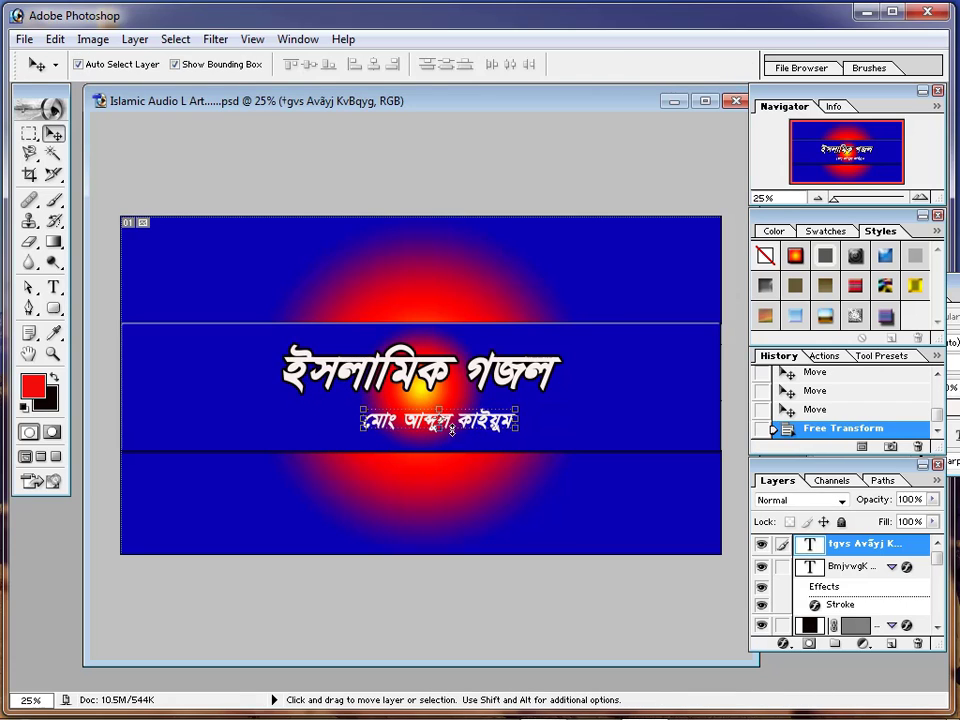
left_click_drag(455, 422, 437, 422)
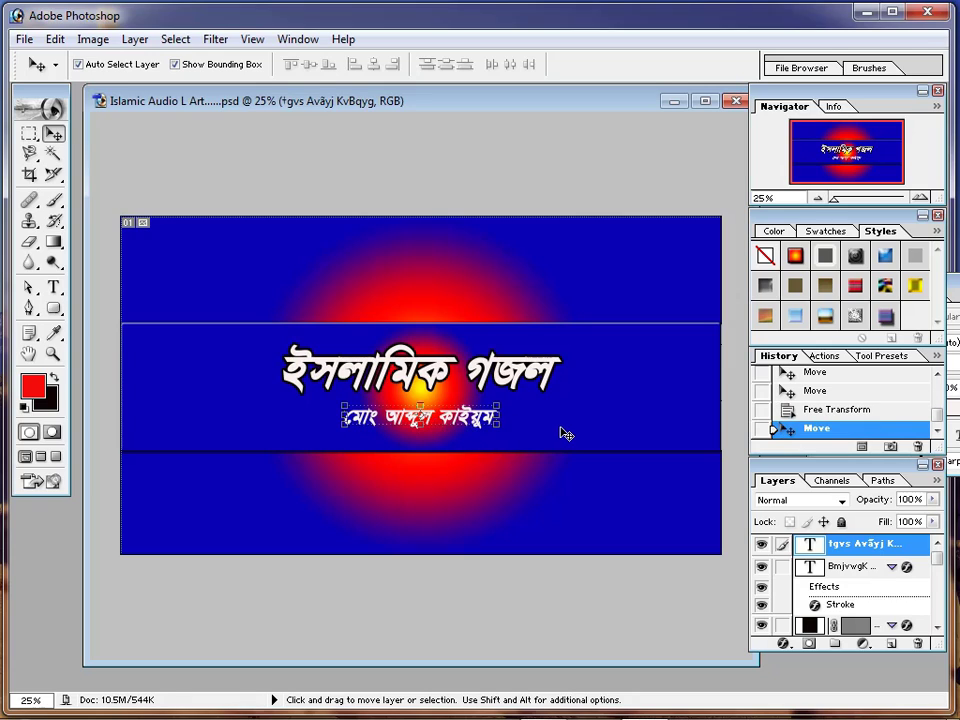
left_click(562, 432)
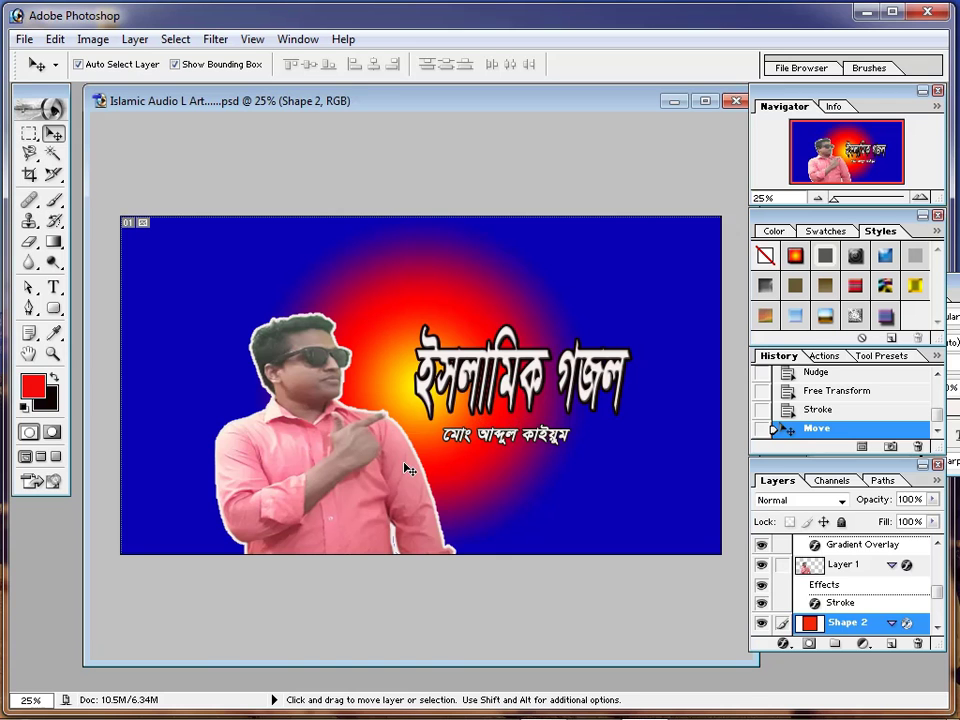
Free Transform the person photo, then select the gradient background layer
left_click(304, 348)
key("ctrl+t")
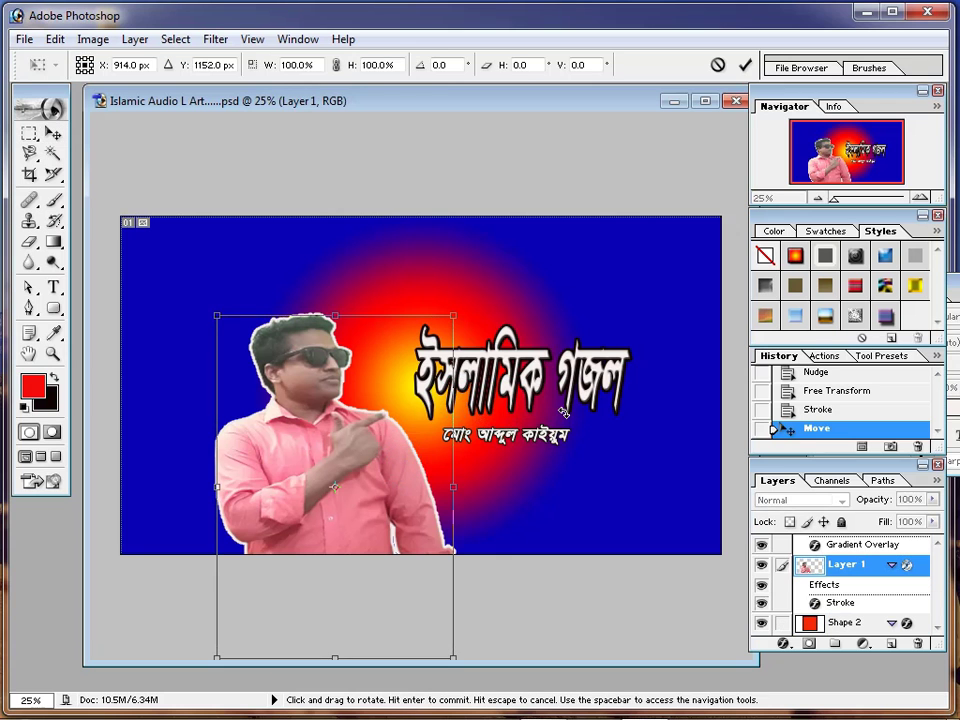
key("Return")
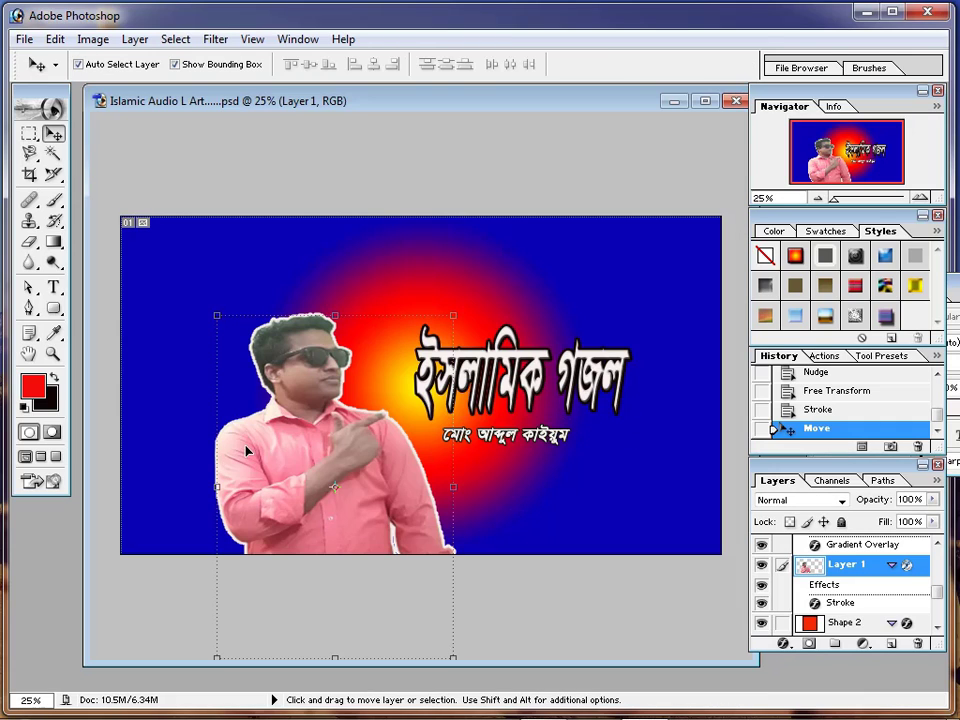
left_click(364, 261)
left_click(313, 456)
left_click(566, 461)
left_click(658, 285)
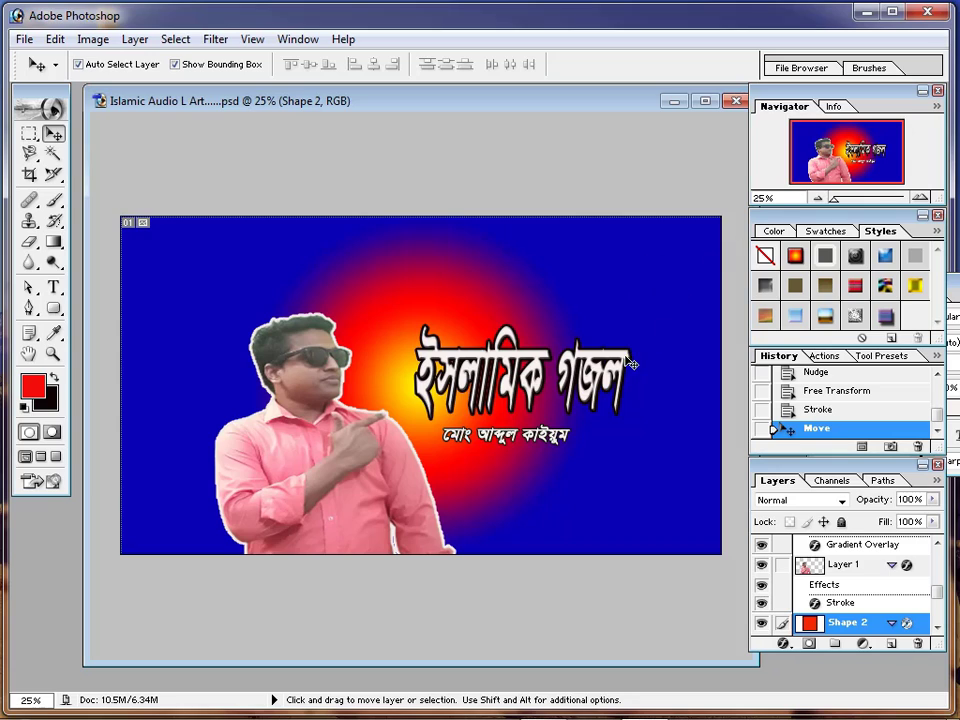
Draw a red rounded-rectangle band across the middle of the banner
left_click(53, 241)
left_click(54, 309)
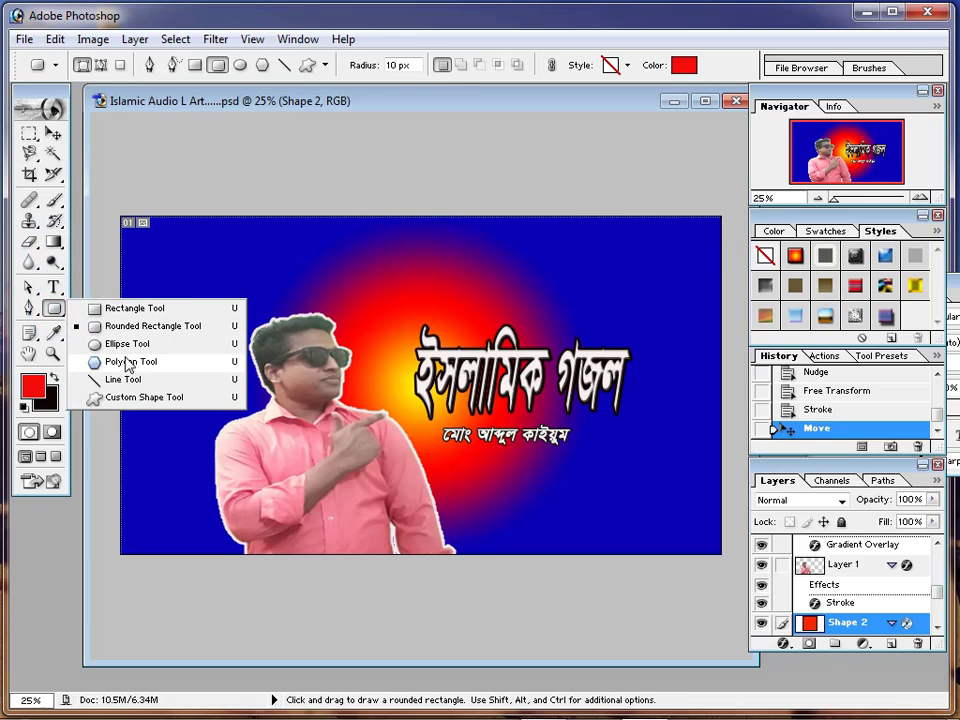
left_click(128, 325)
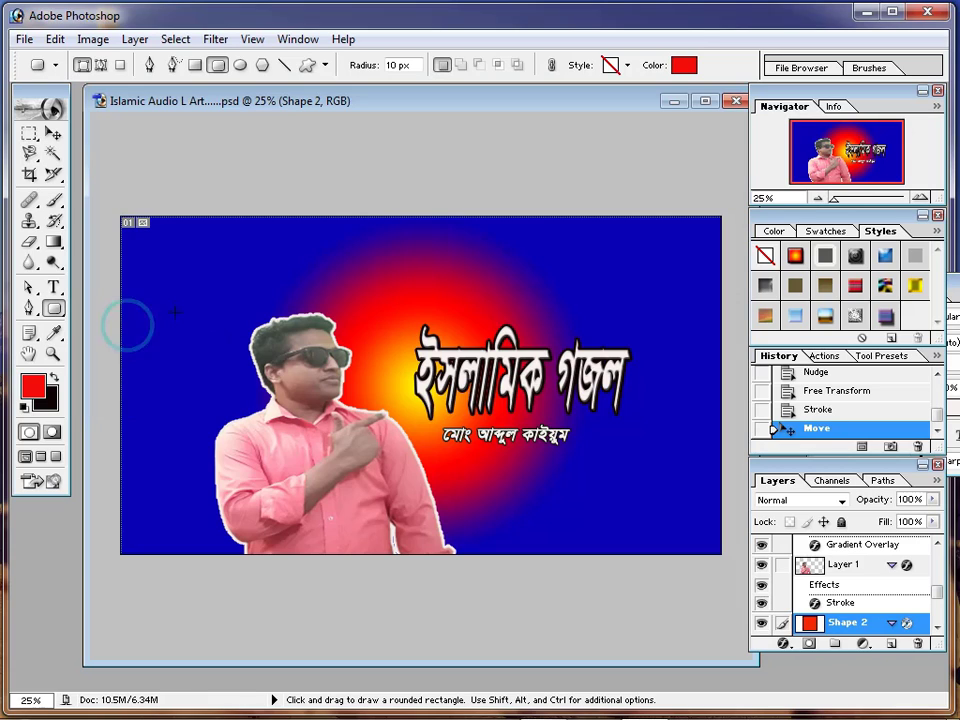
left_click_drag(124, 323, 719, 460)
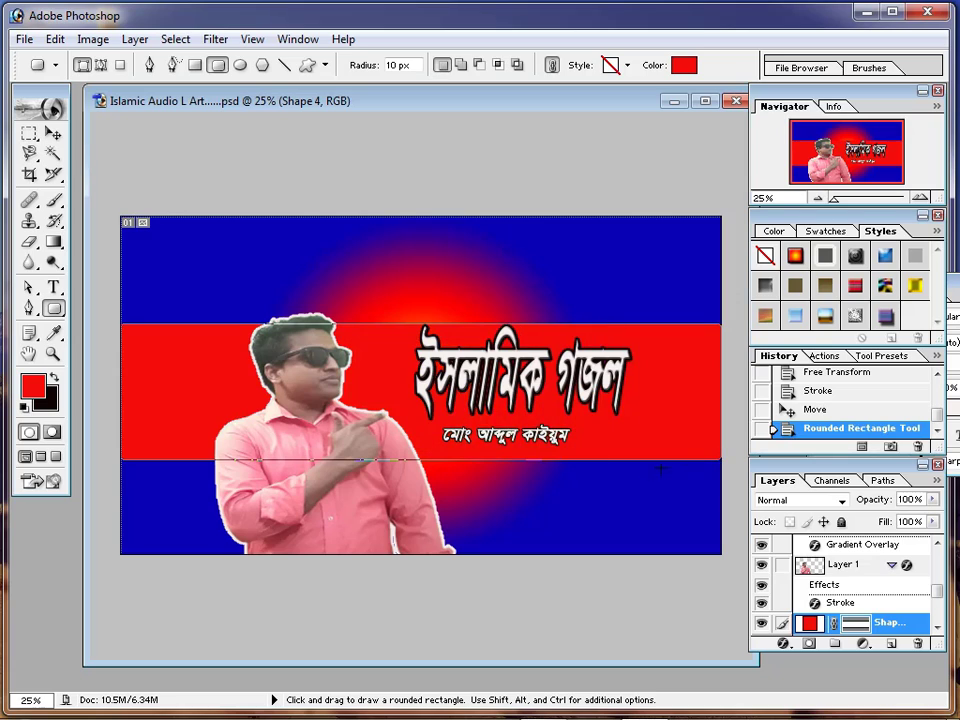
Nudge the red band up and stretch its height to about 118.6%
left_click(52, 133)
key("shift+Up")
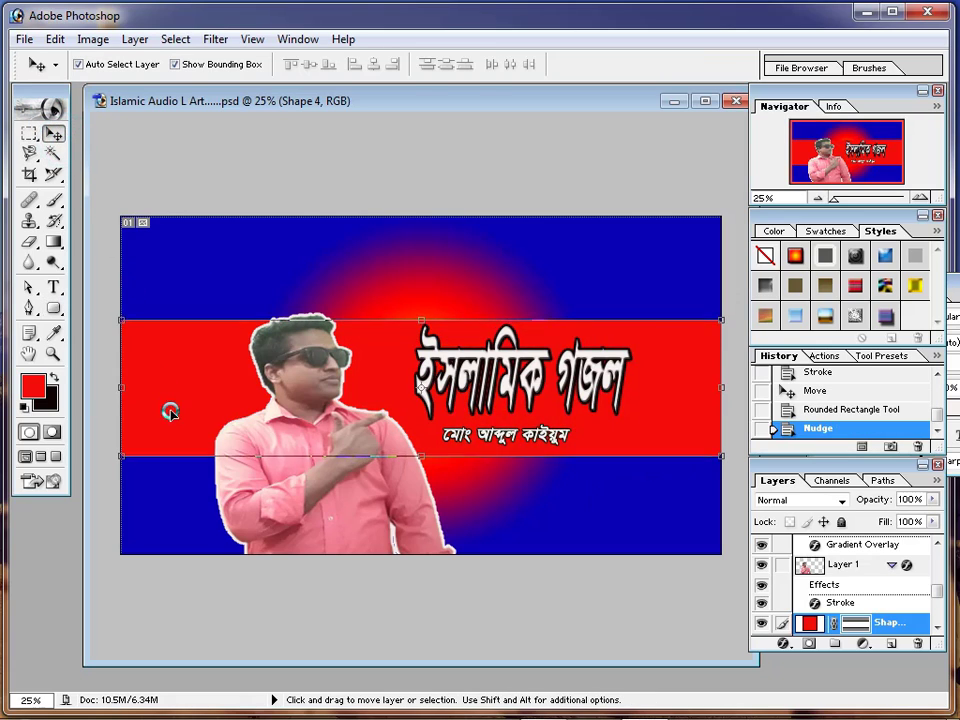
key("shift+Up")
key("shift+Up")
key("shift+Up")
key("shift+Up")
key("shift+Up")
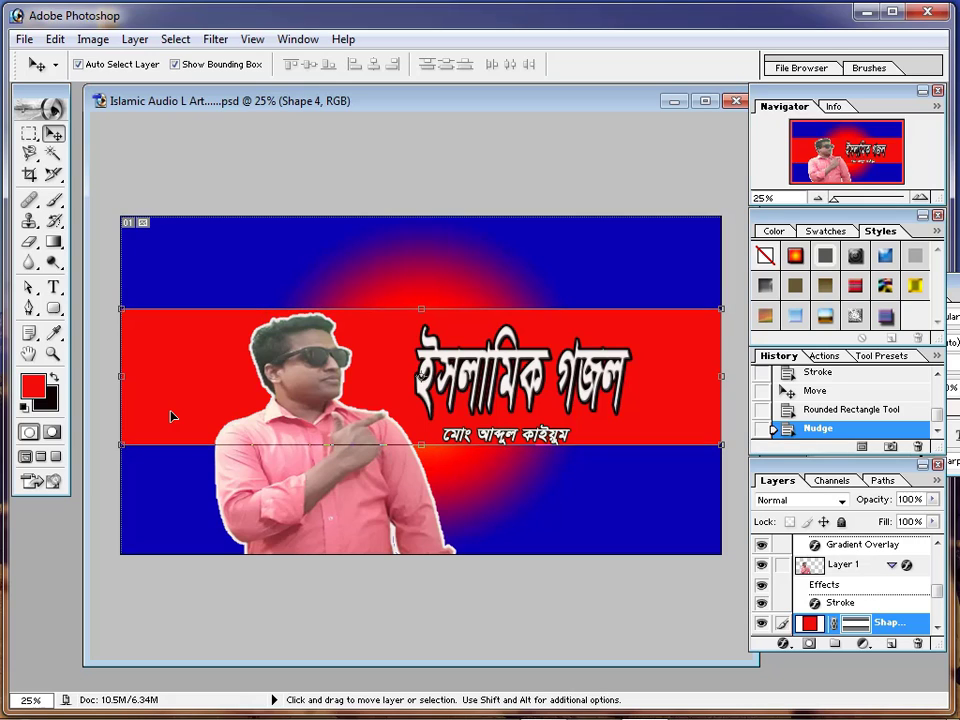
key("Up")
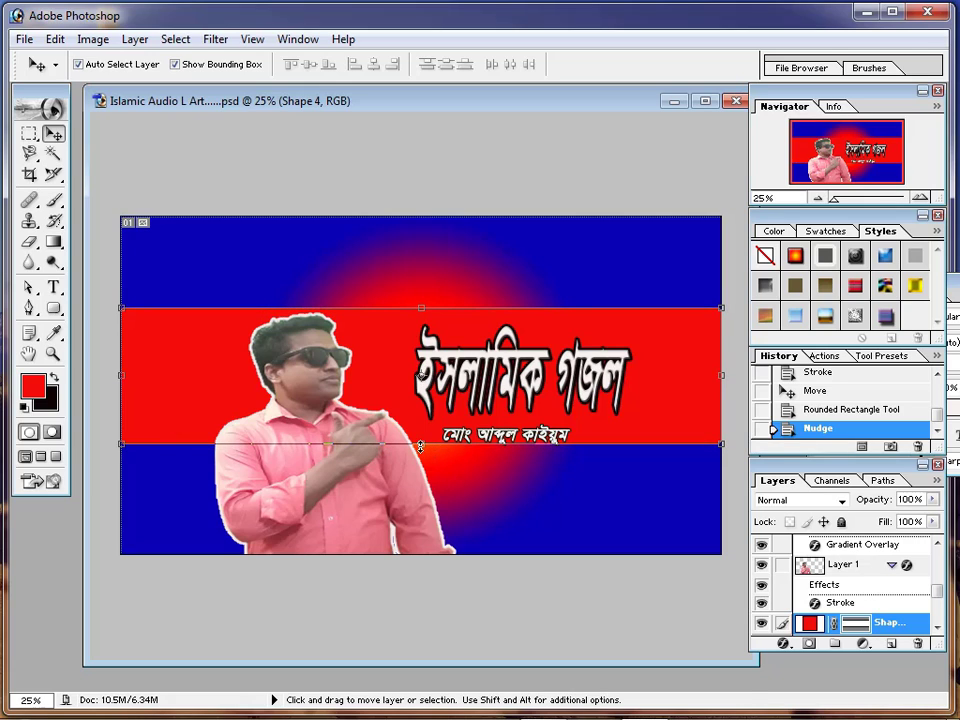
left_click_drag(422, 444, 422, 472)
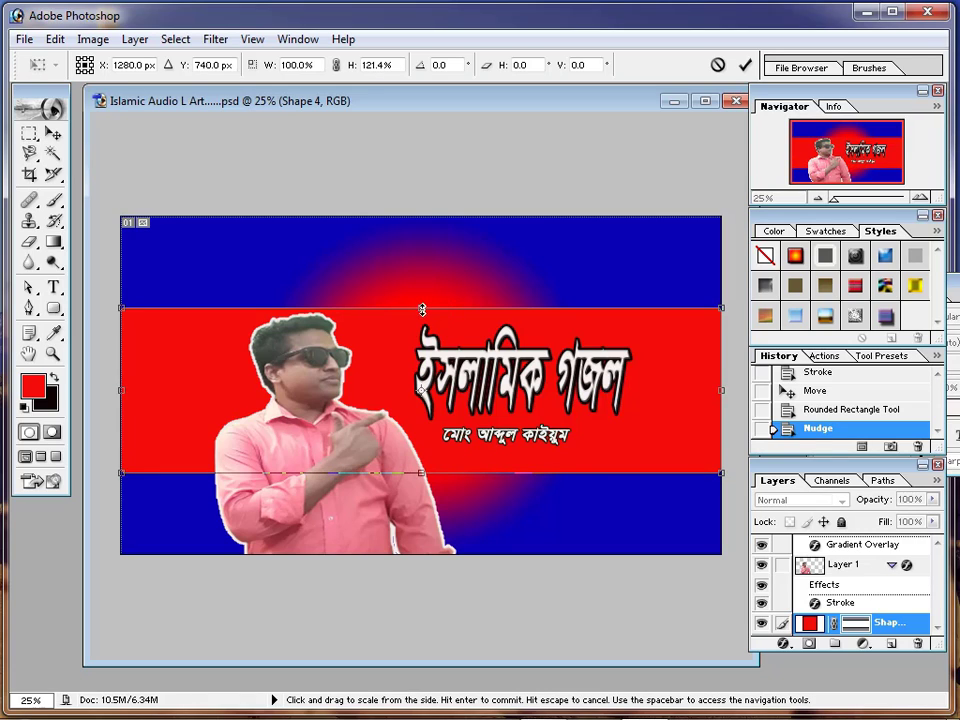
left_click_drag(422, 309, 421, 306)
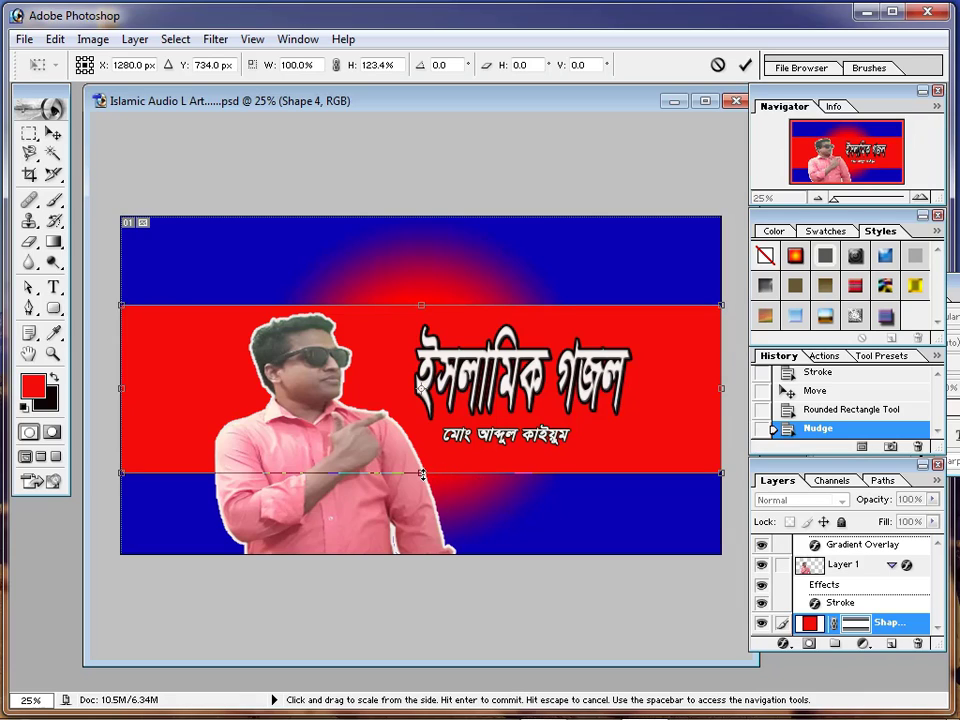
left_click_drag(421, 475, 418, 466)
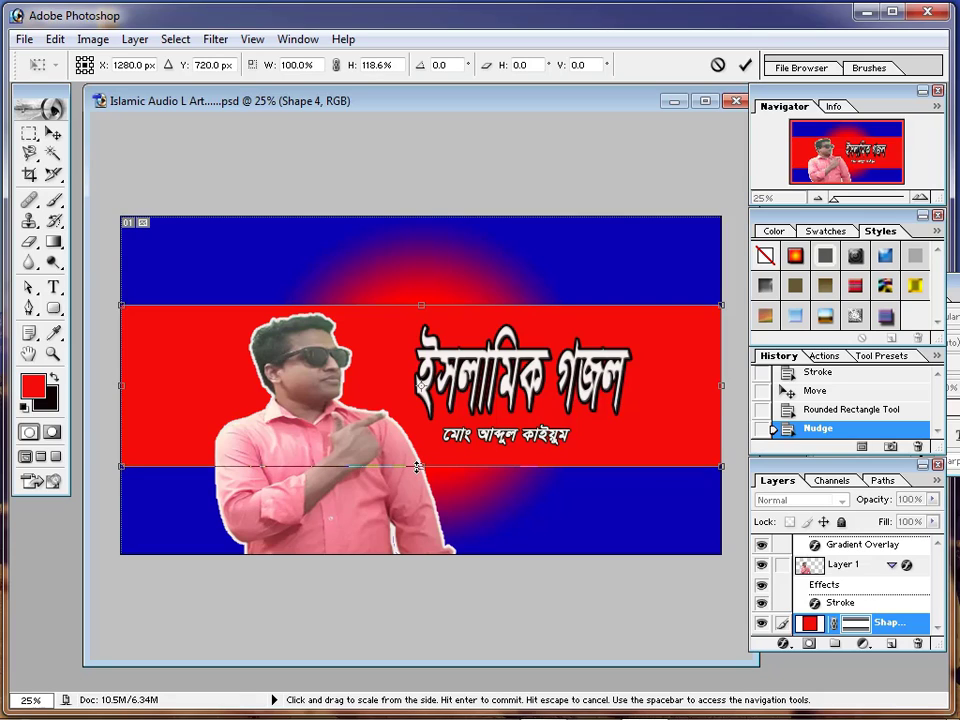
key("Return")
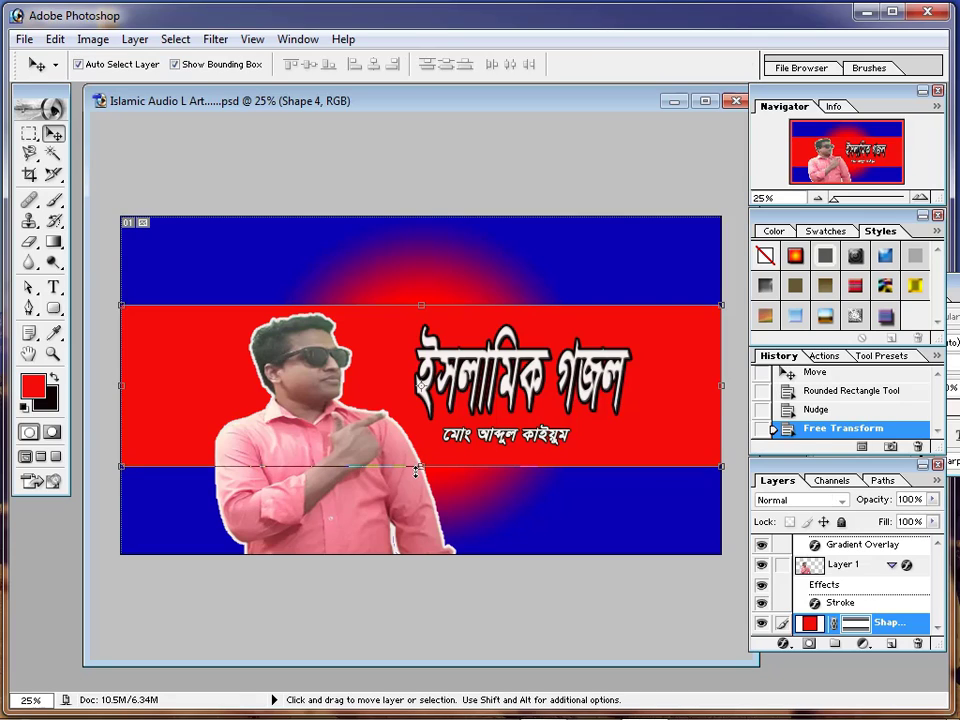
left_click(444, 494)
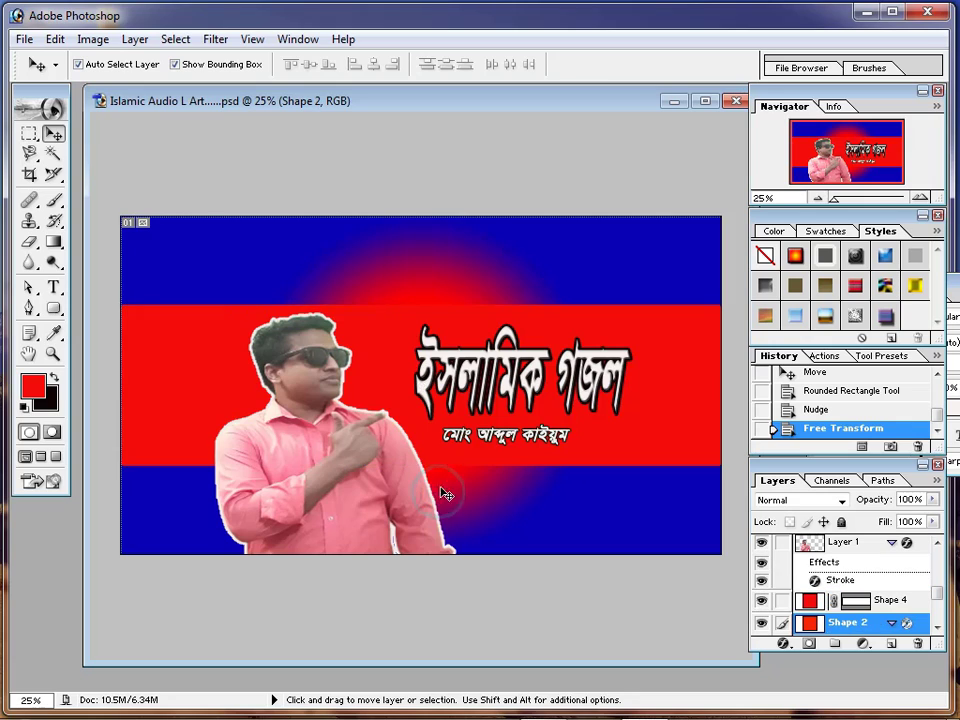
left_click(677, 428)
left_click(589, 529)
left_click(660, 390)
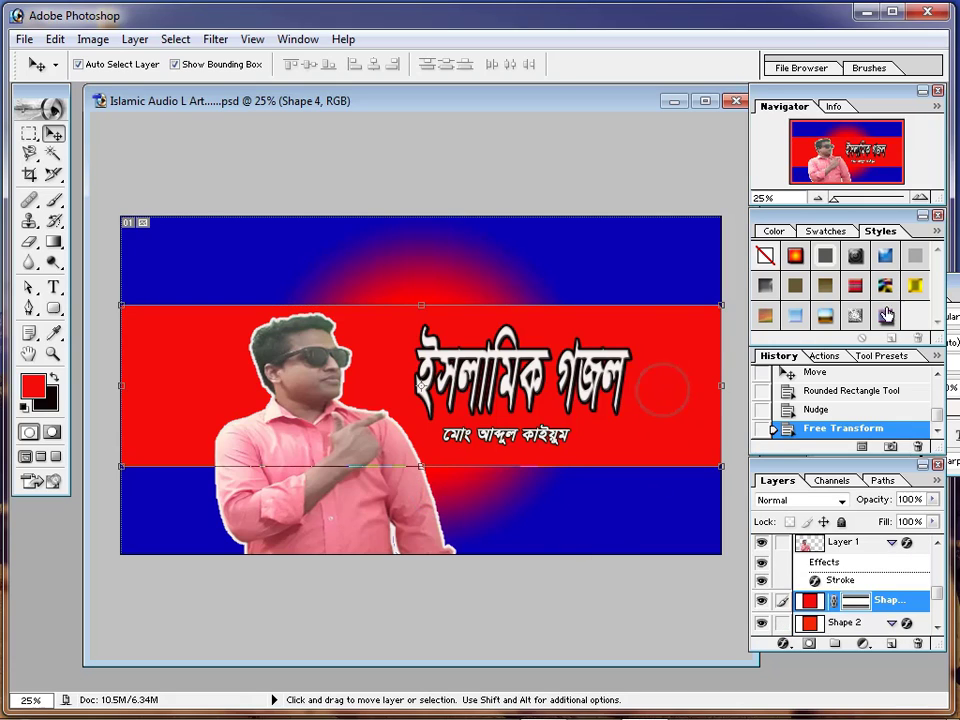
left_click(885, 315)
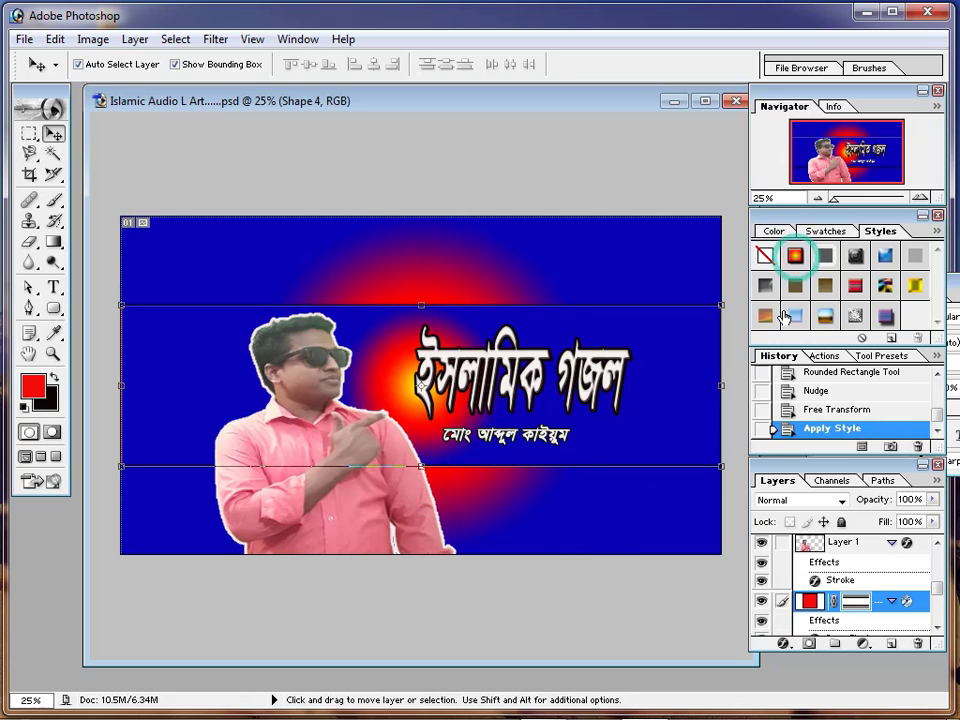
left_click(611, 505)
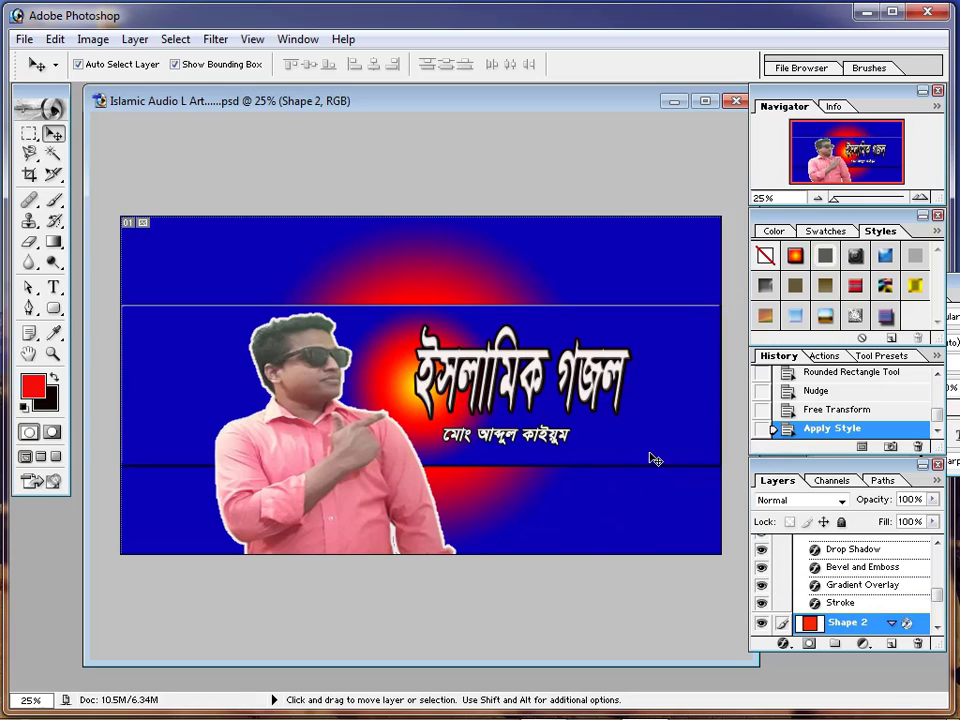
left_click(221, 263)
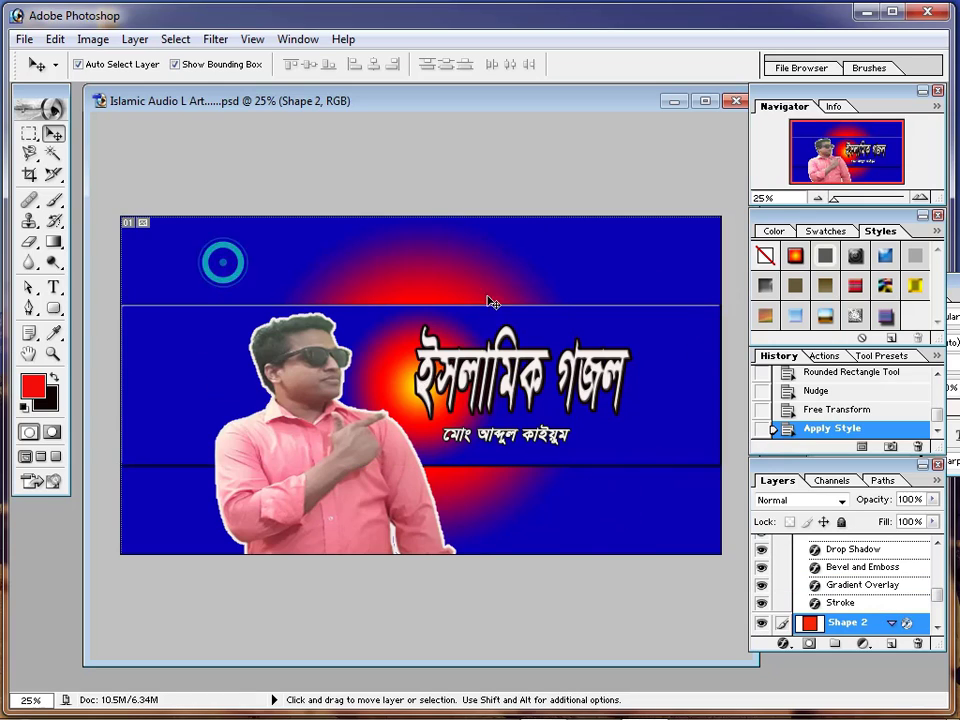
left_click(536, 477)
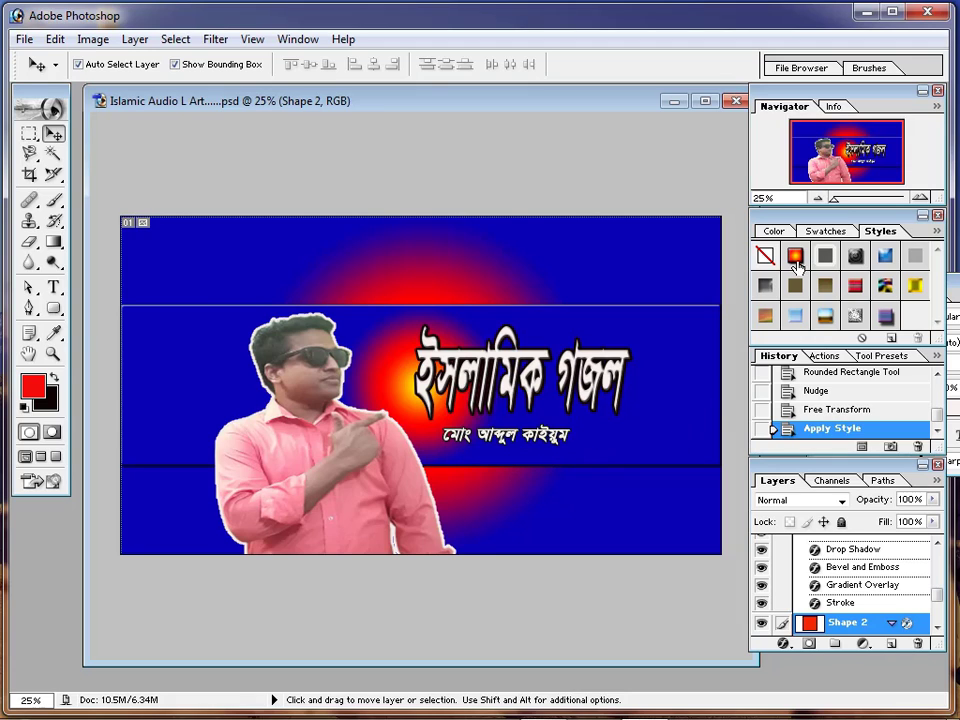
left_click(794, 256)
left_click(855, 256)
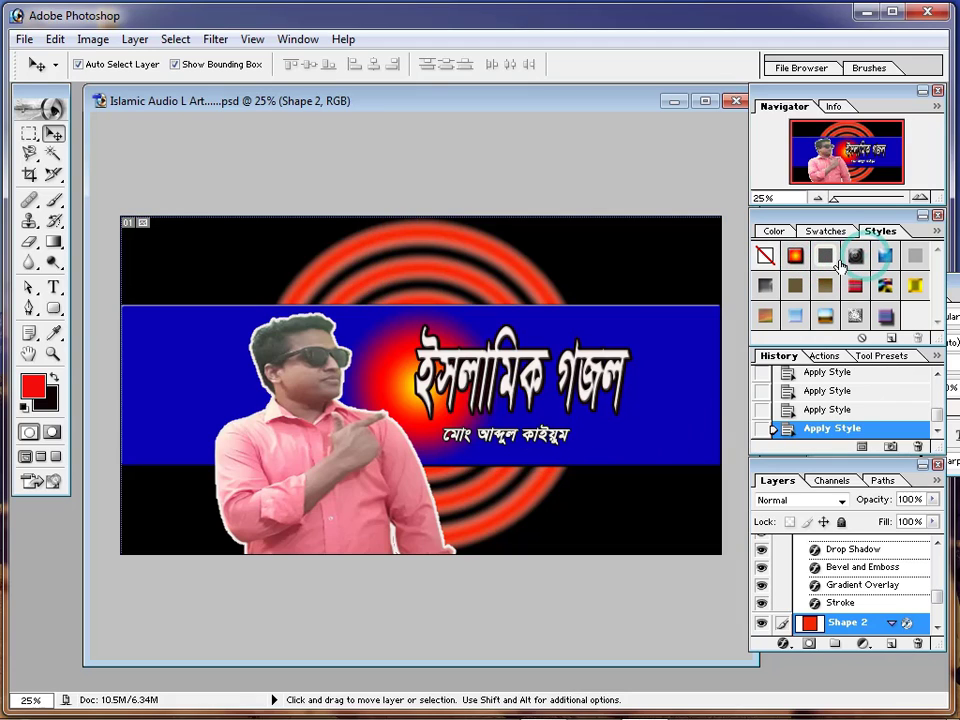
left_click(794, 256)
left_click(827, 257)
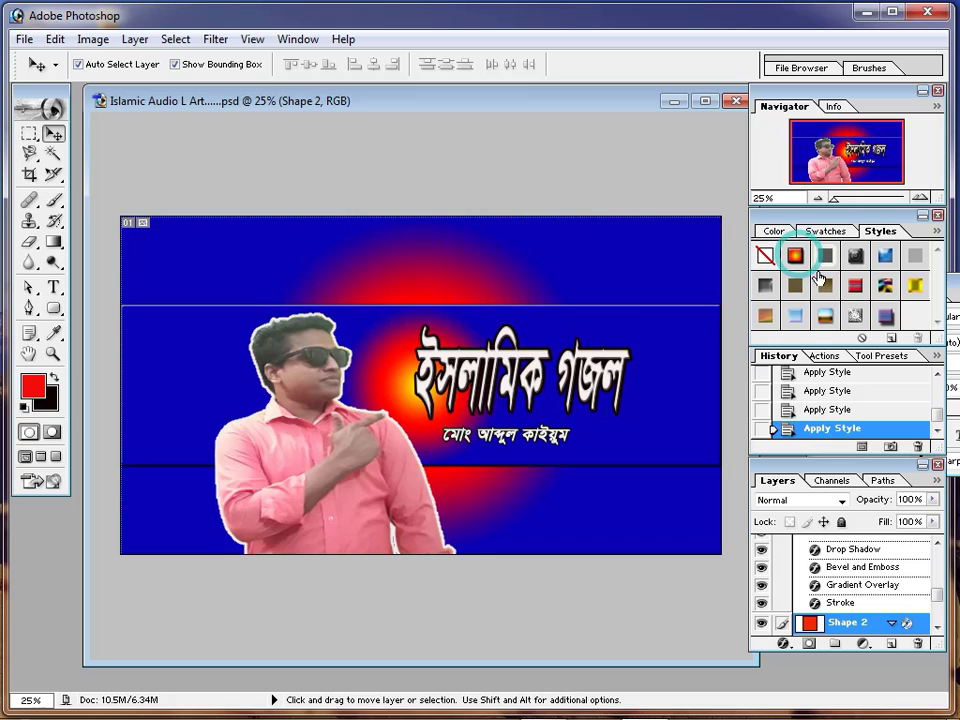
left_click(827, 257)
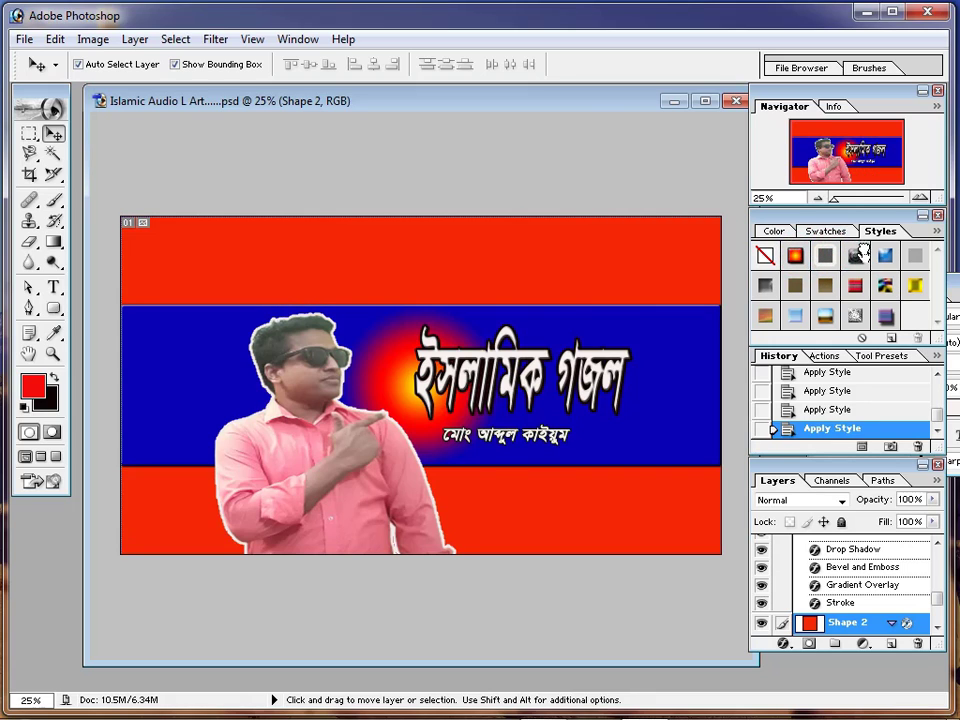
left_click(856, 256)
left_click(885, 257)
left_click(915, 257)
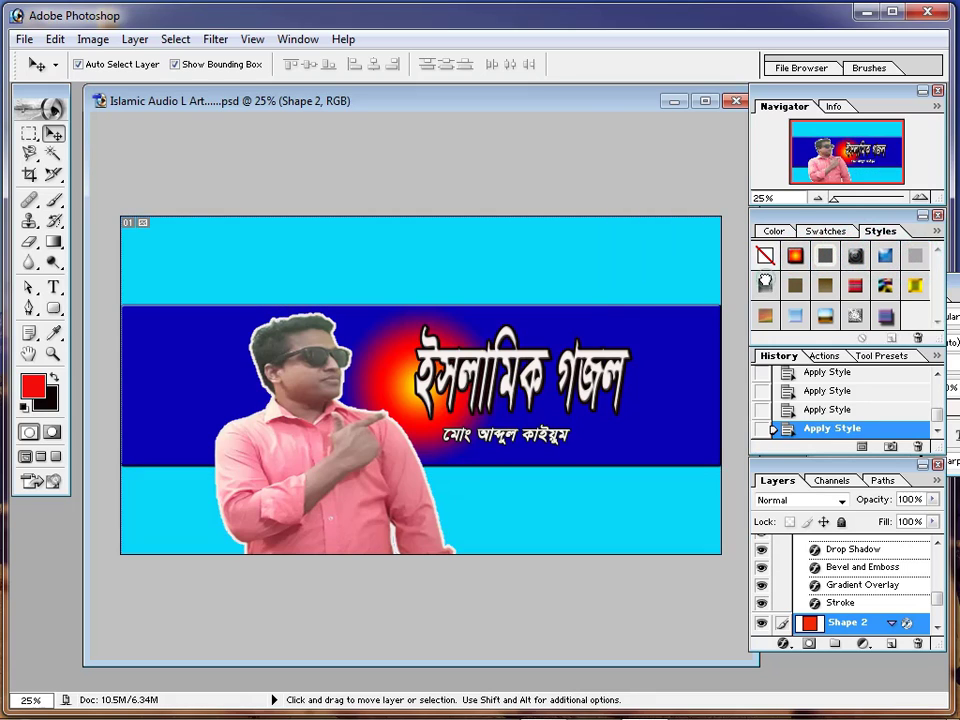
left_click(766, 286)
left_click(795, 286)
left_click(825, 287)
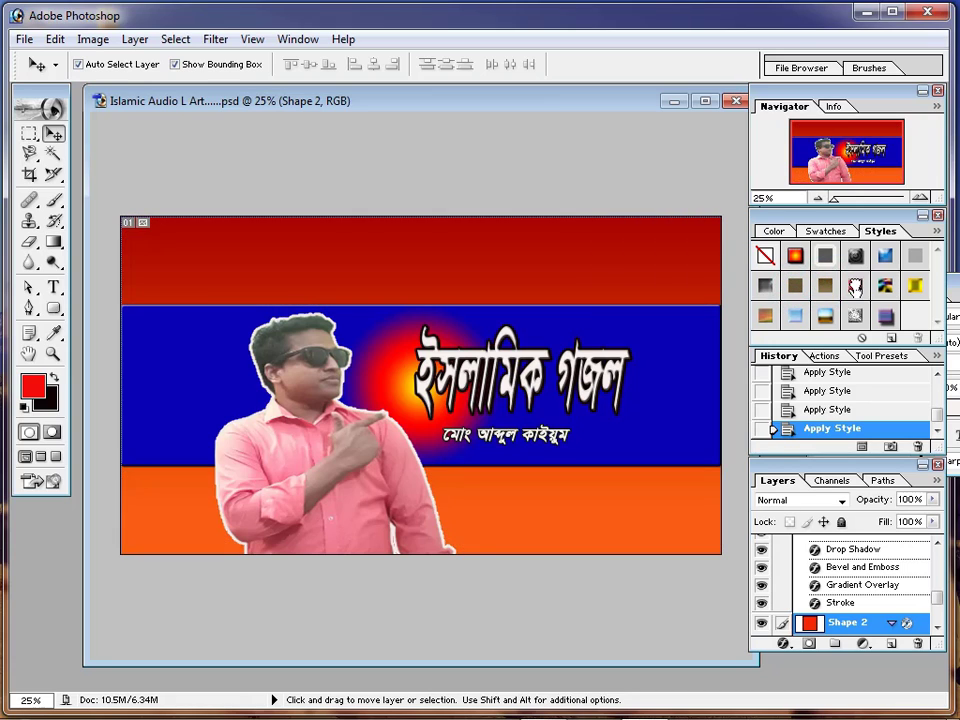
left_click(855, 286)
left_click(885, 286)
left_click(915, 286)
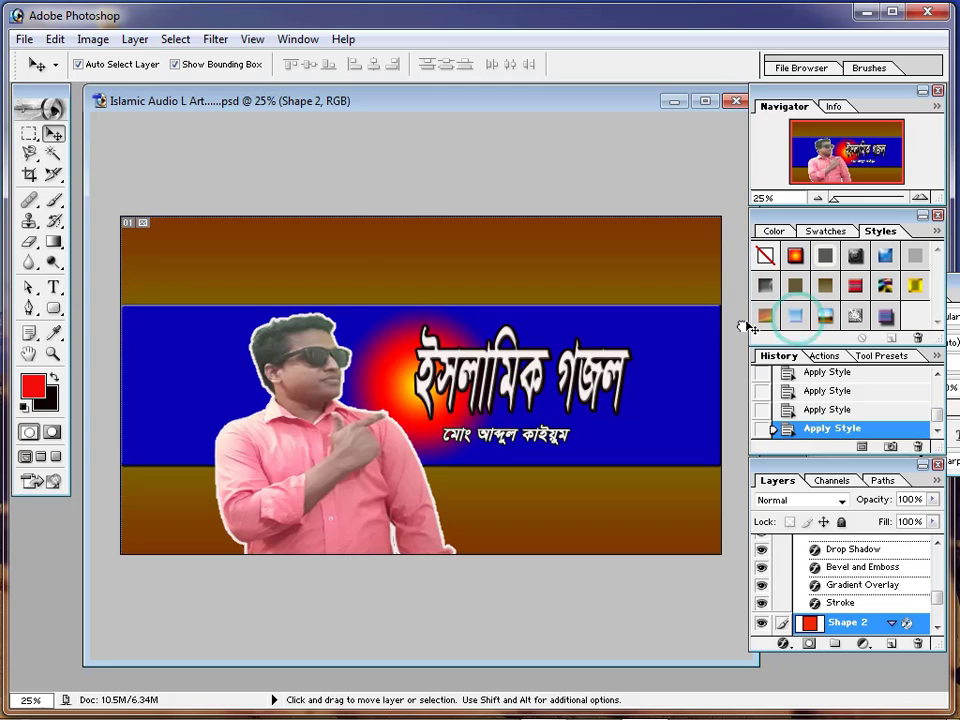
left_click(795, 316)
left_click(855, 316)
left_click(825, 316)
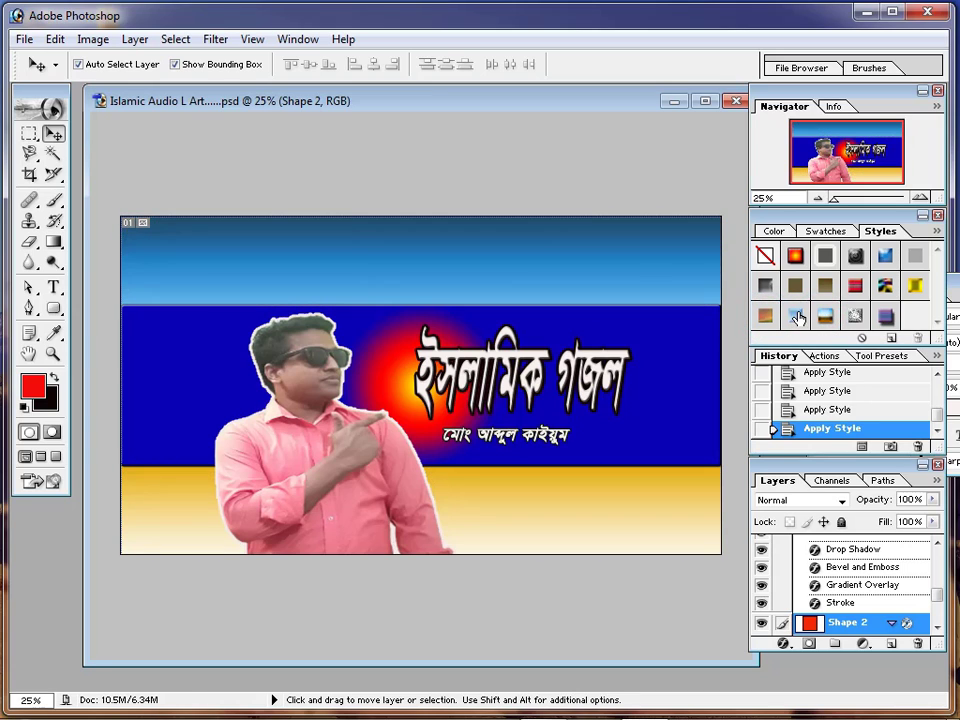
left_click(795, 316)
left_click(845, 318)
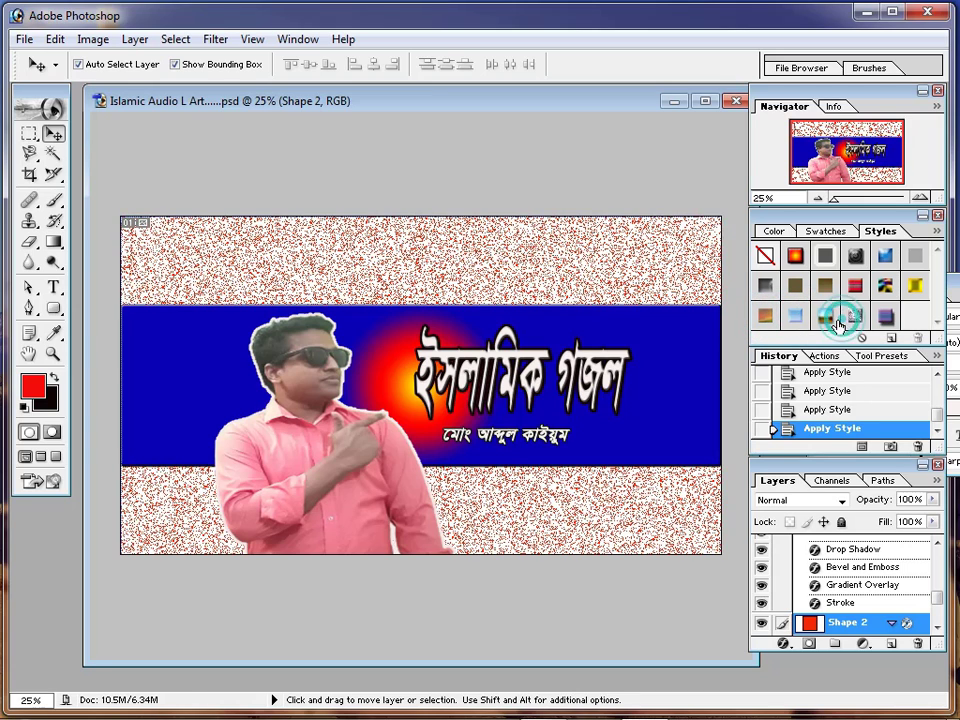
left_click(797, 253)
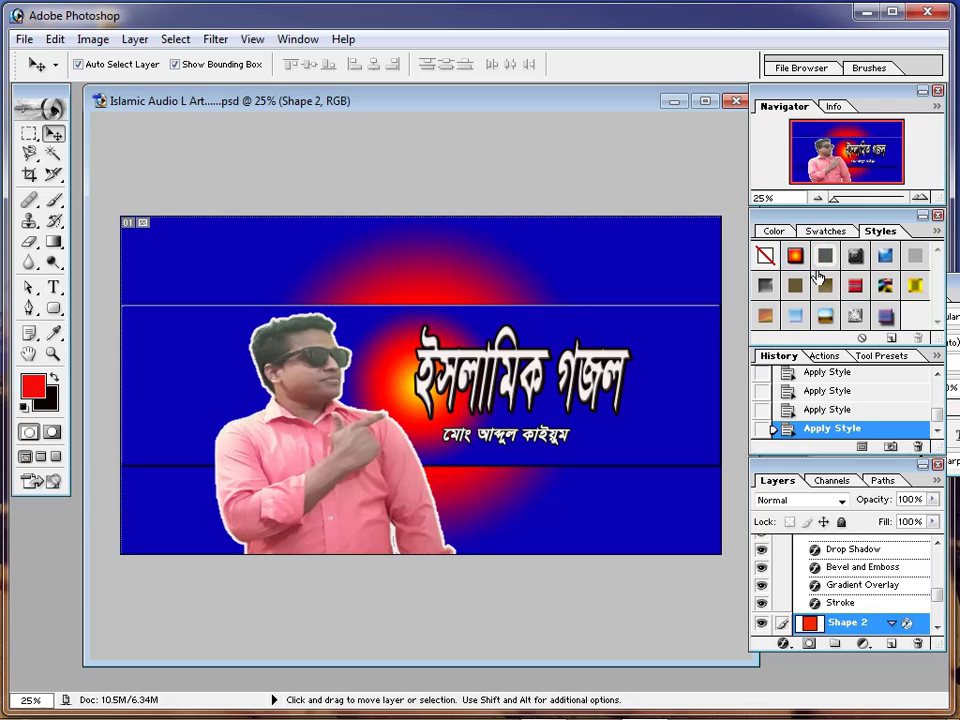
left_click(611, 486)
left_click(214, 262)
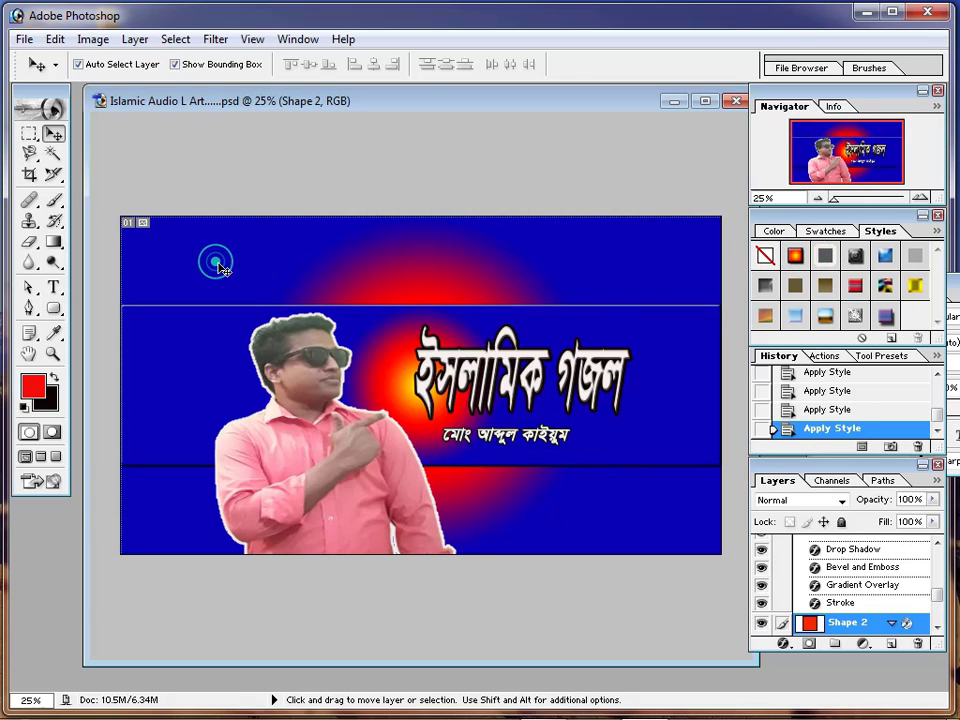
left_click(29, 133)
left_click(53, 133)
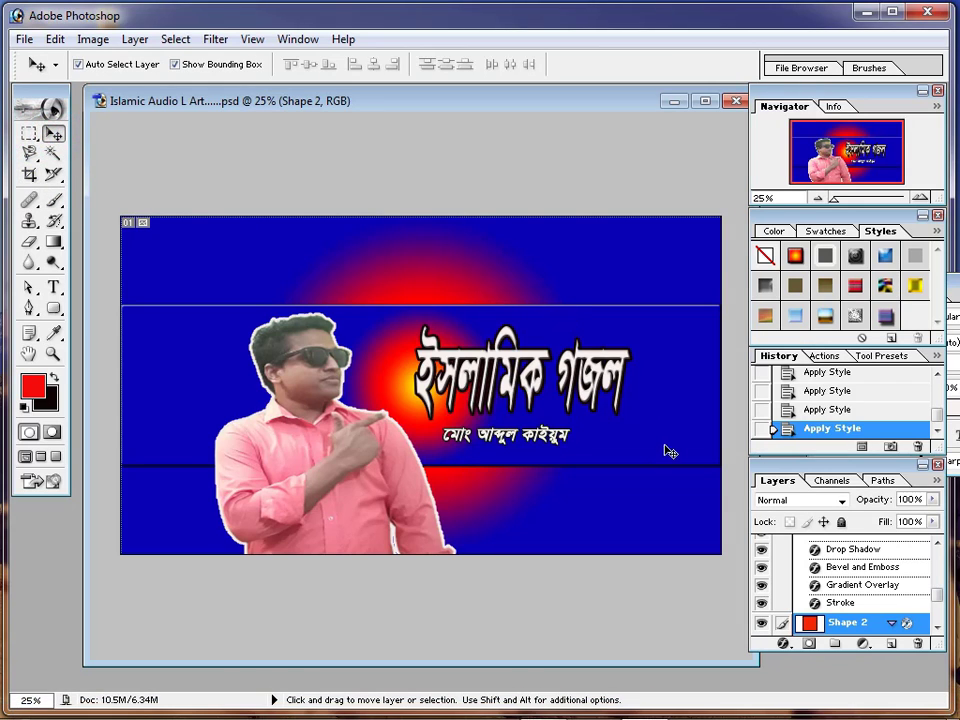
left_click(601, 494)
Select the man's photo layer, then open the Open dialog and cancel it
left_click(343, 490)
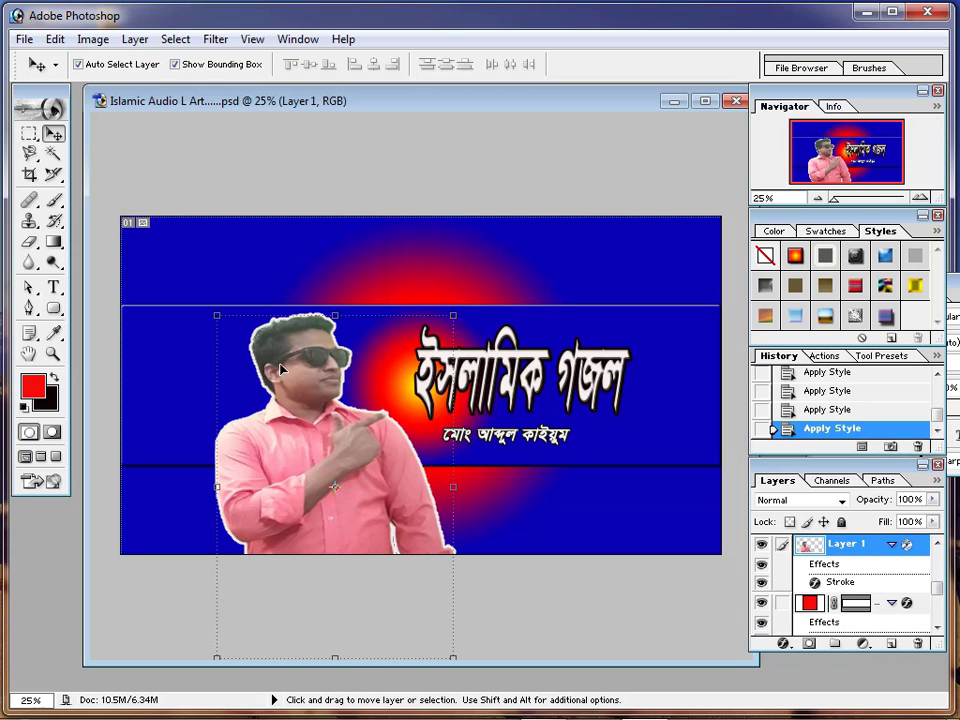
left_click(22, 39)
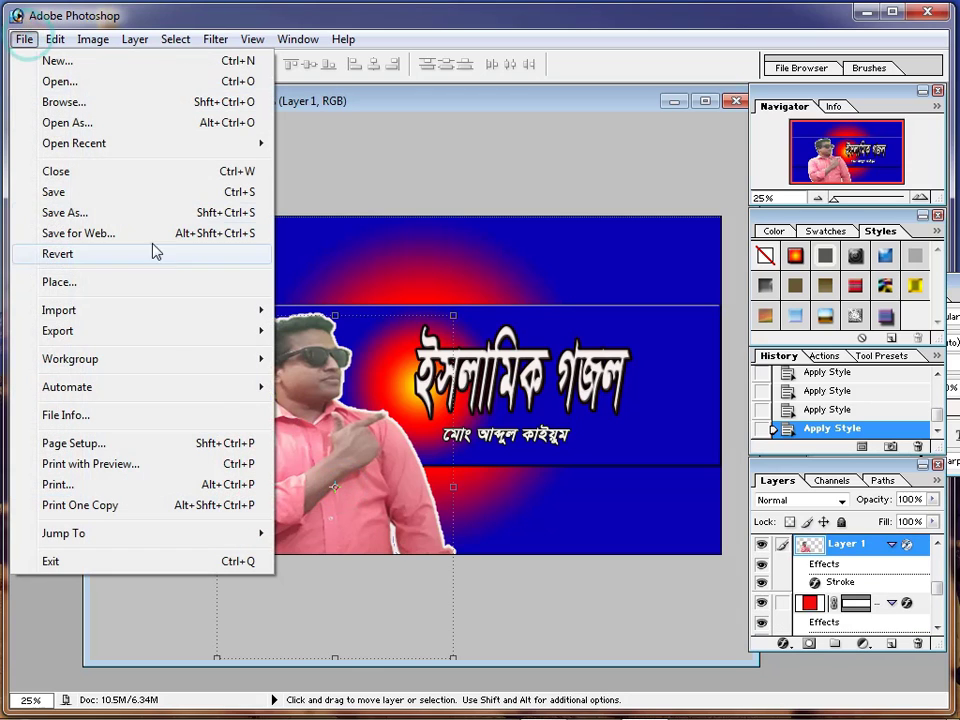
left_click(86, 85)
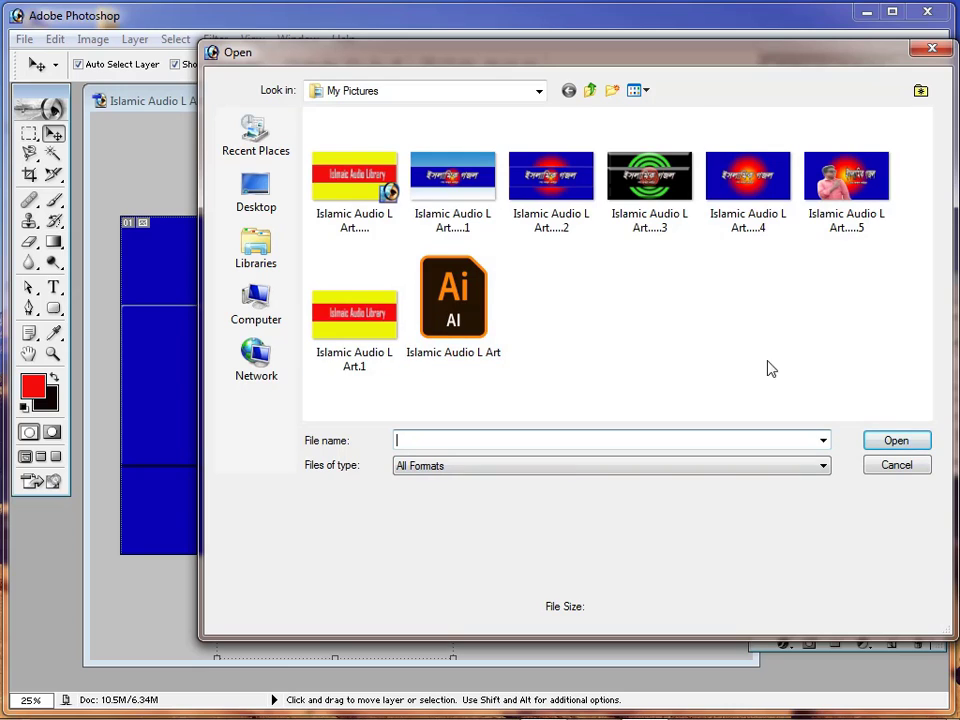
left_click(932, 48)
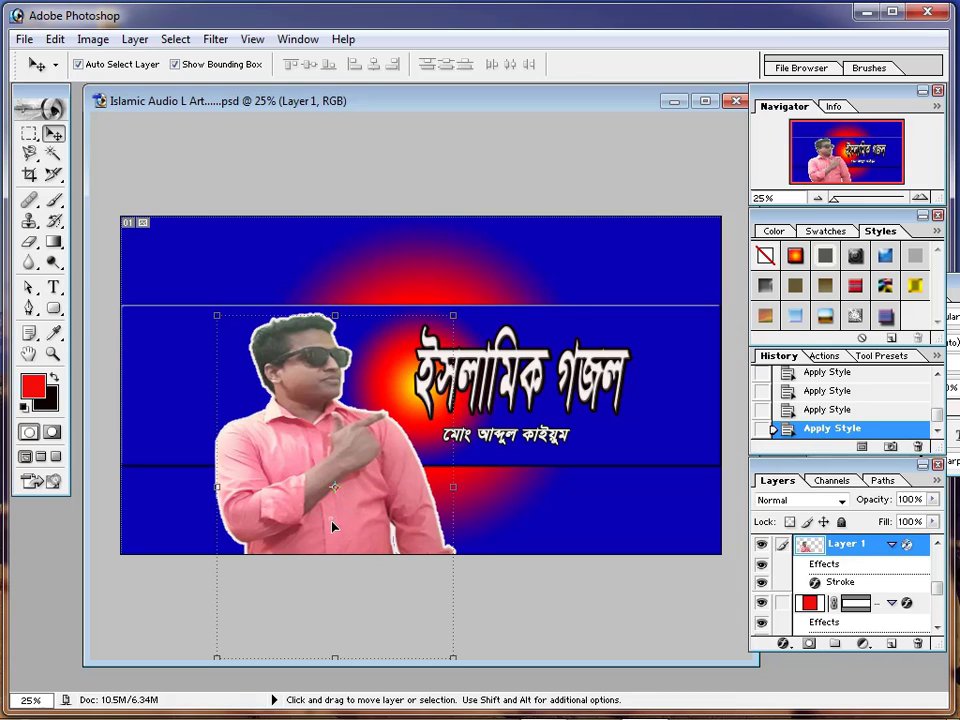
Delete the photo, title and shape layers from the Layers panel
mouse_move(835, 708)
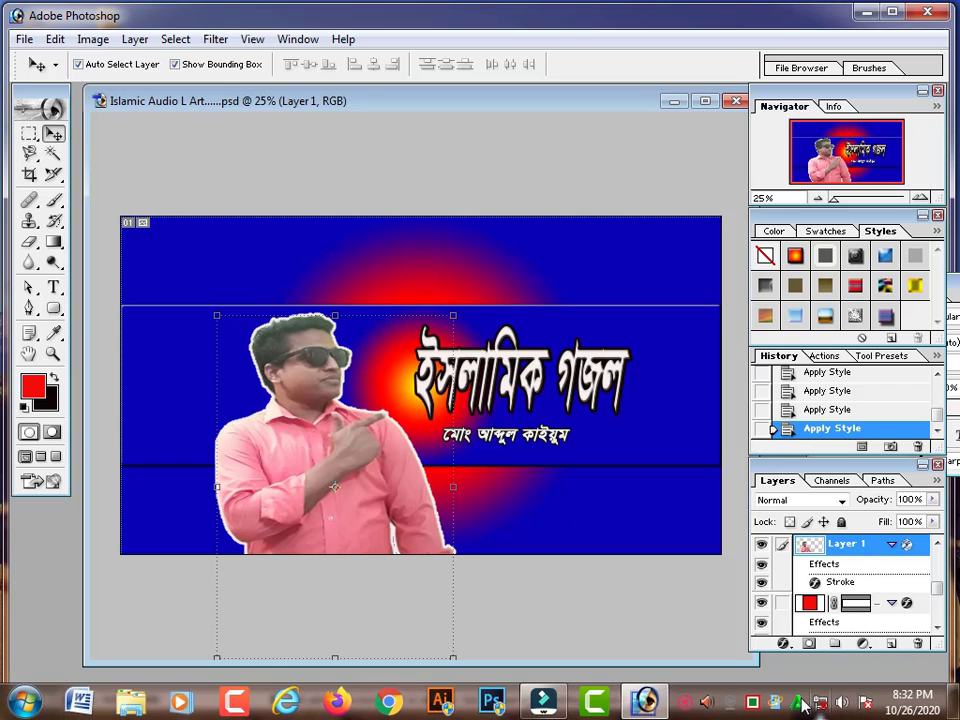
right_click(681, 703)
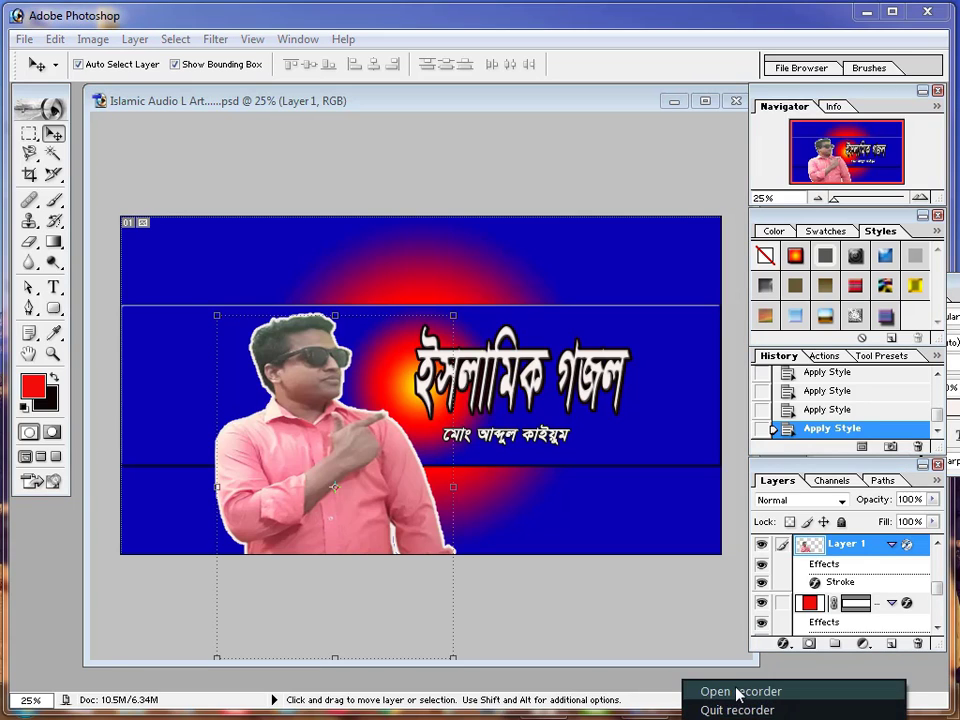
left_click(735, 694)
left_click(705, 663)
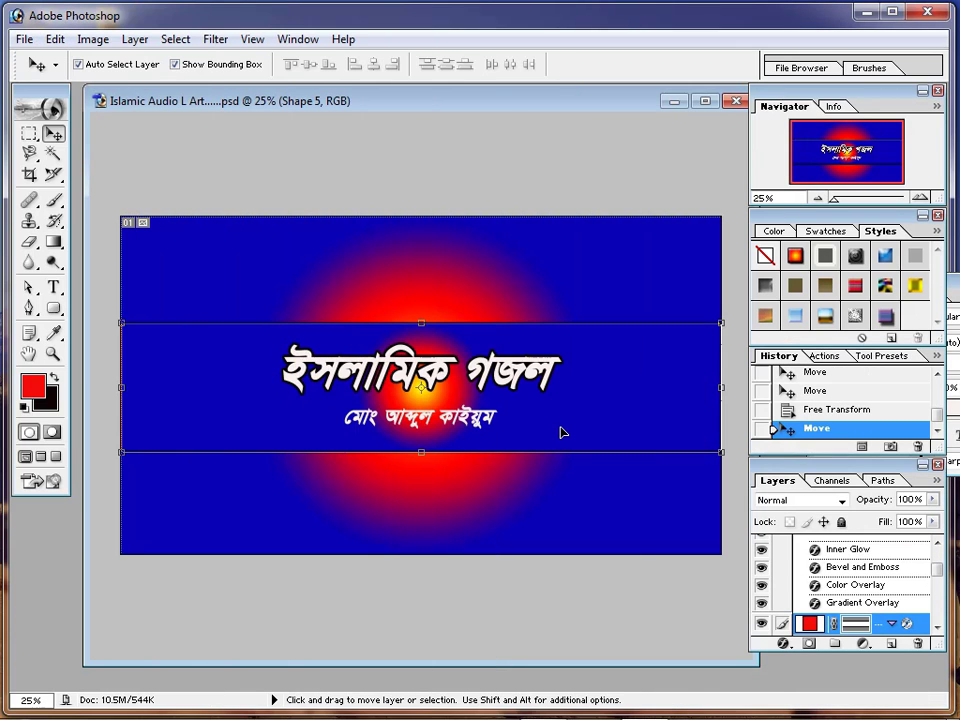
Add a near-black (120000) stroke to the author subtitle layer with a larger size
left_click(440, 430)
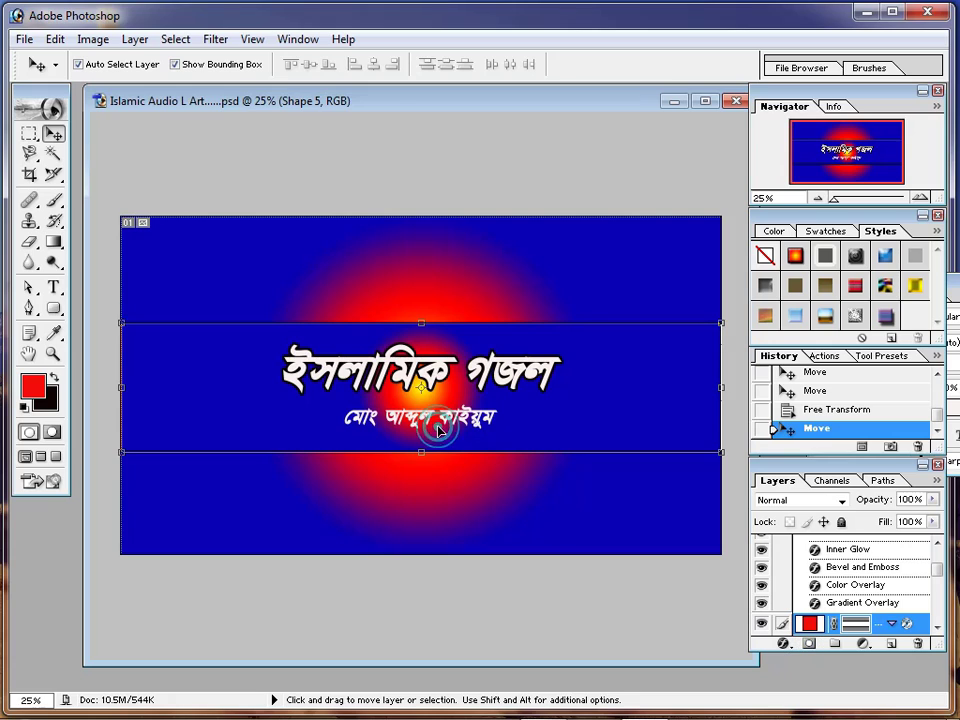
left_click(782, 642)
left_click(834, 628)
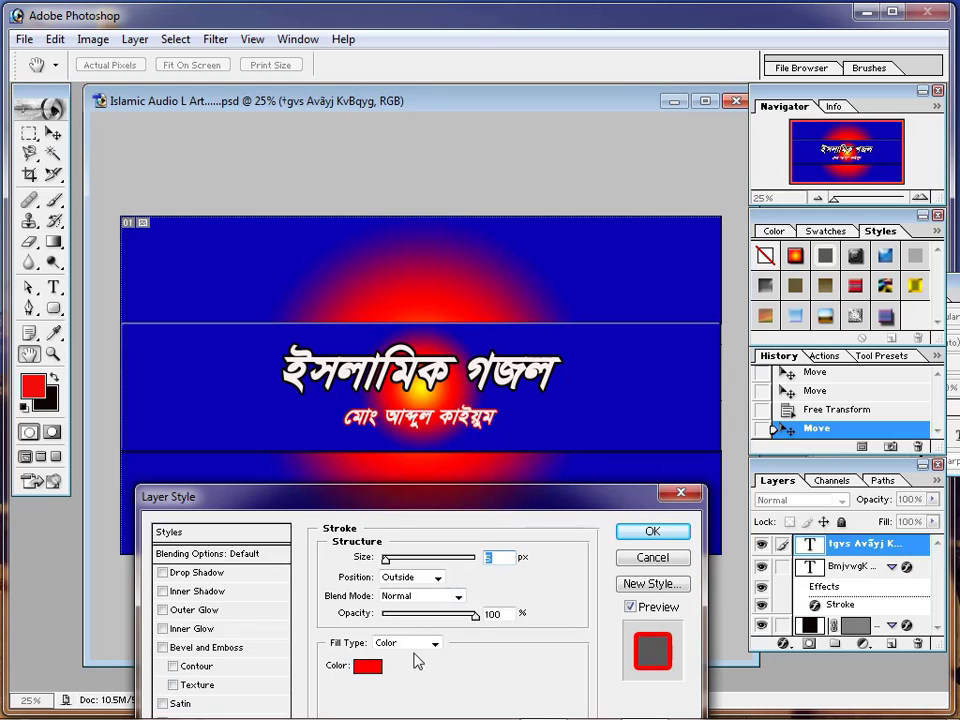
left_click(368, 667)
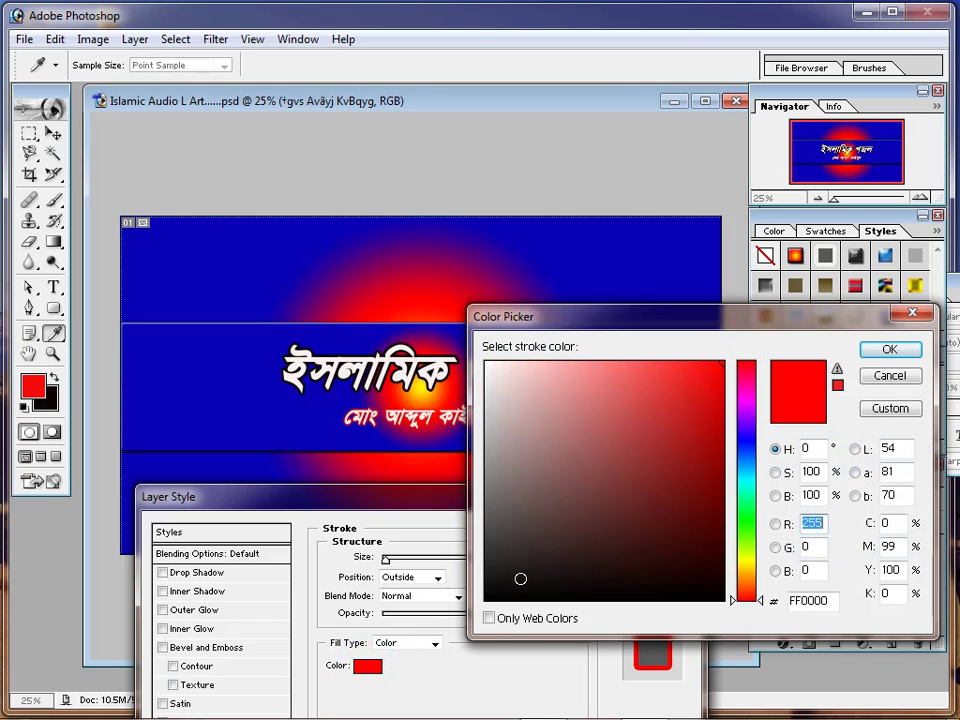
left_click(704, 590)
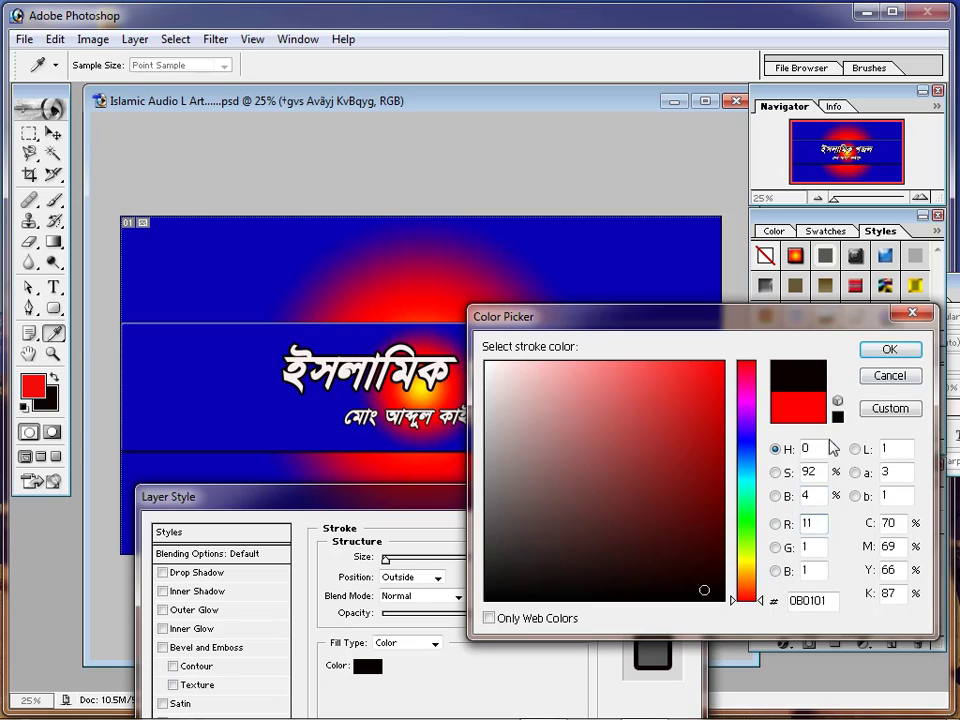
left_click(714, 580)
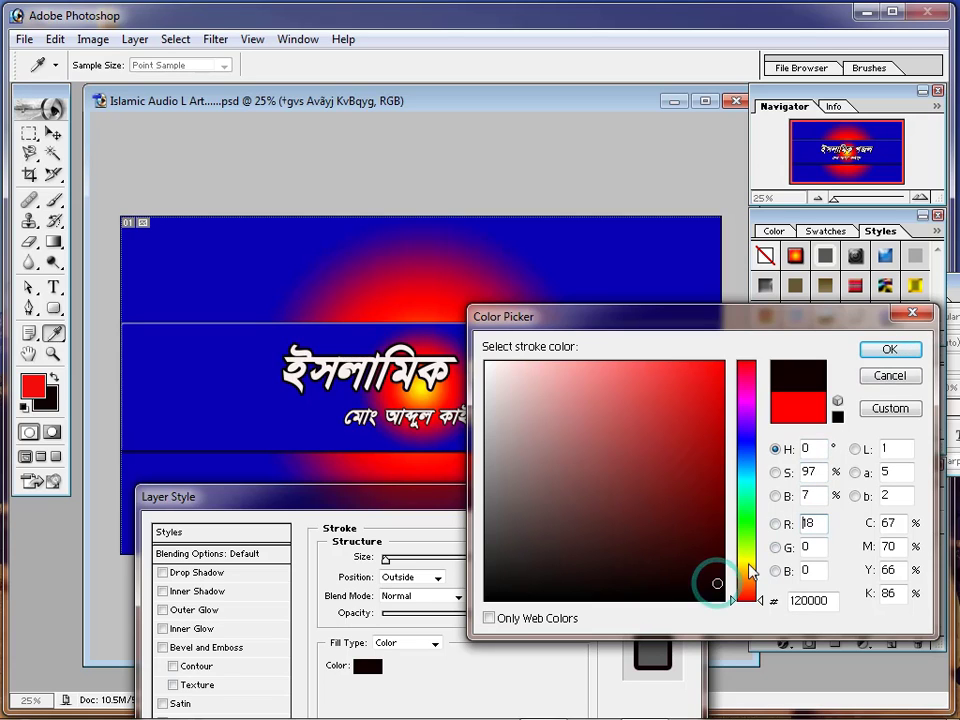
left_click(884, 349)
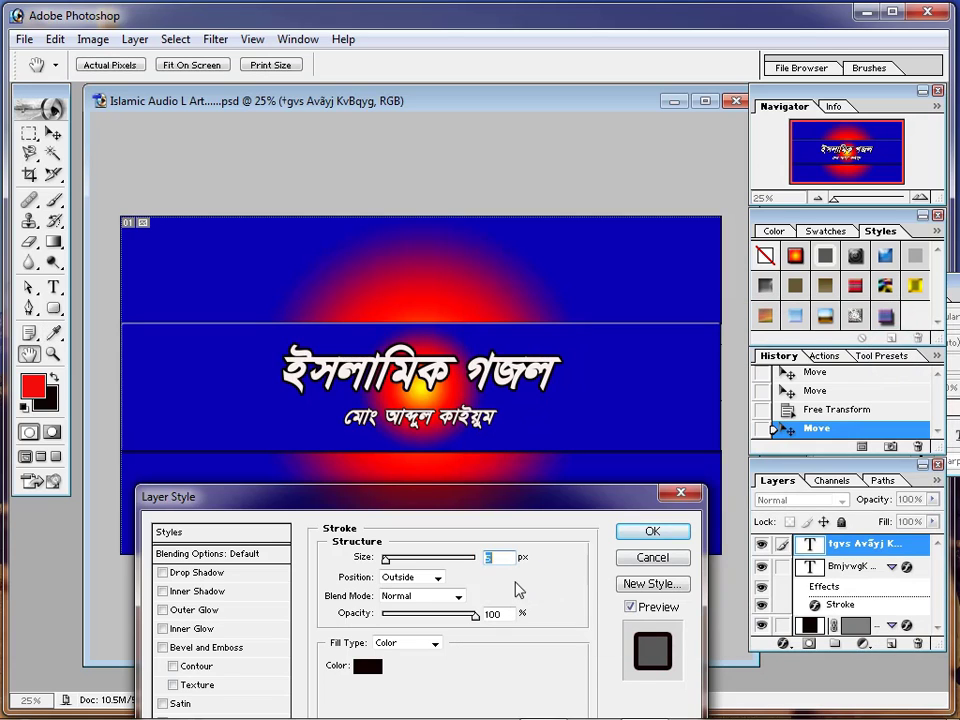
key("Up")
key("Up")
key("Up")
key("Up")
key("Up")
key("Up")
key("Up")
key("Up")
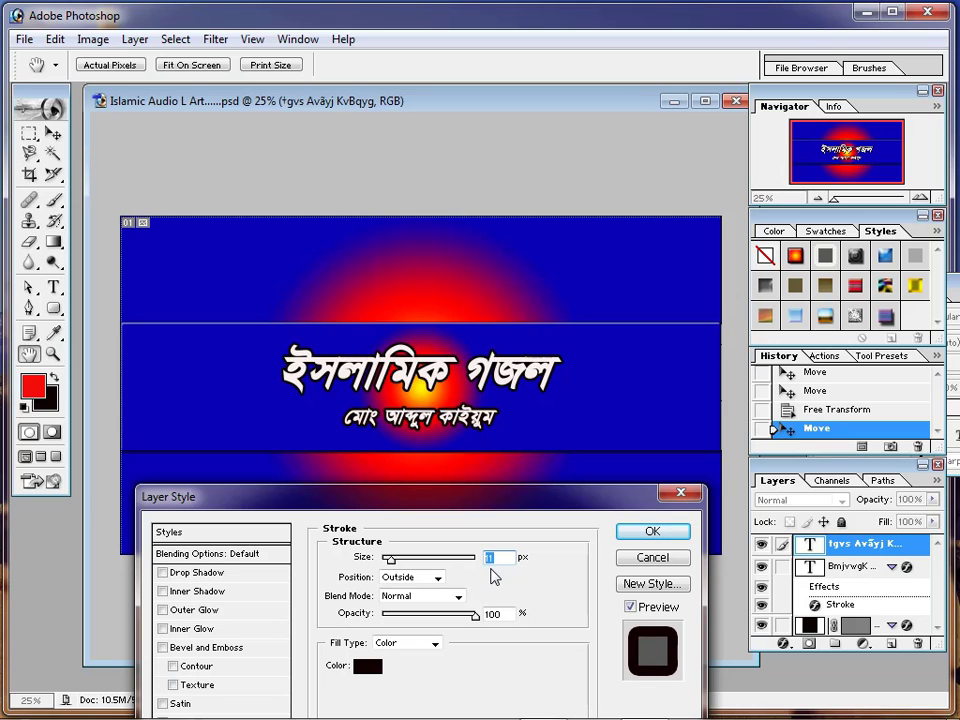
left_click(676, 537)
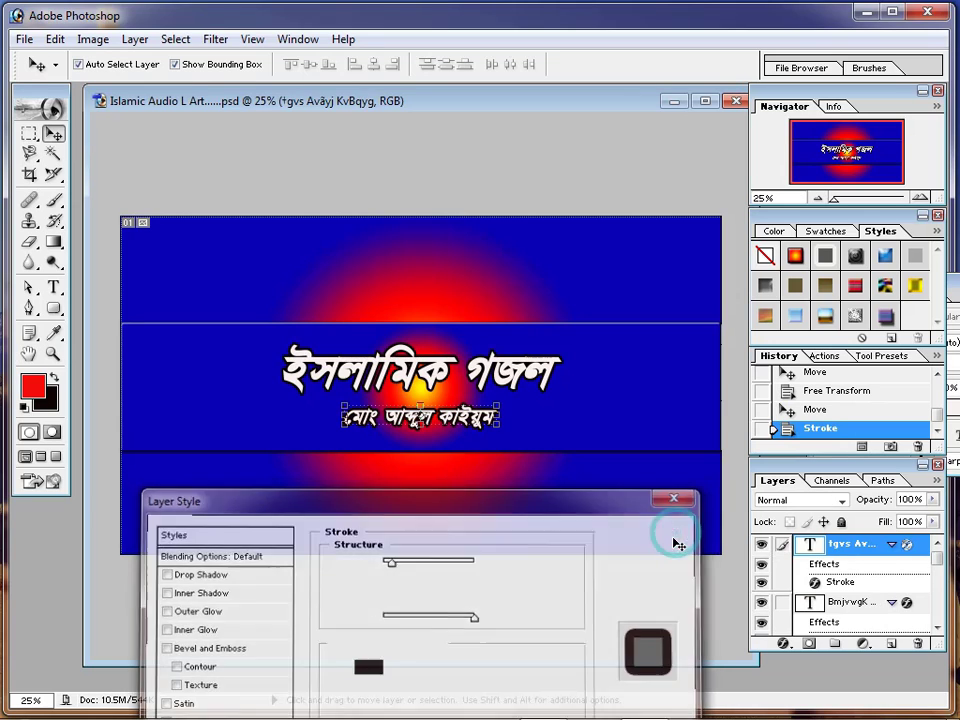
Select the band shape layer behind the title (Shape 5)
left_click(597, 432)
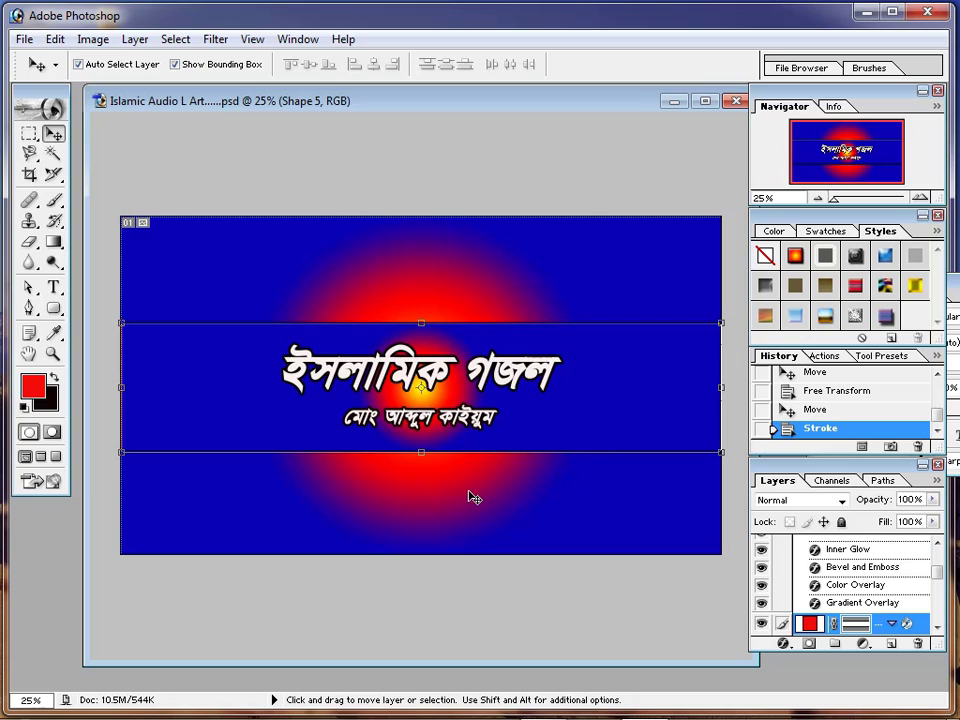
left_click(416, 408)
left_click(581, 401)
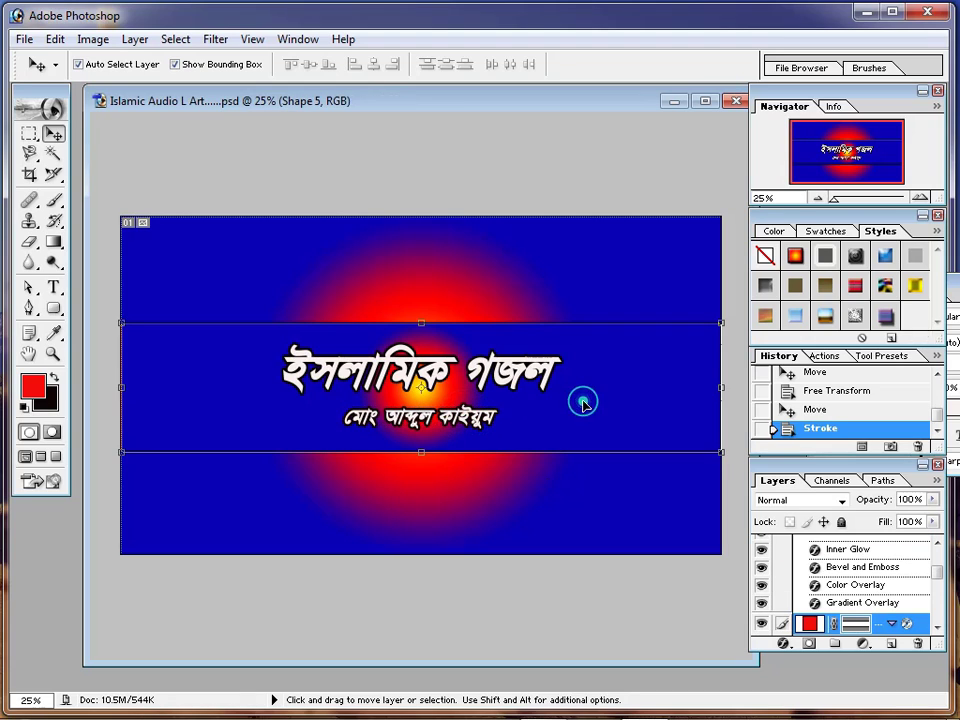
left_click(444, 426)
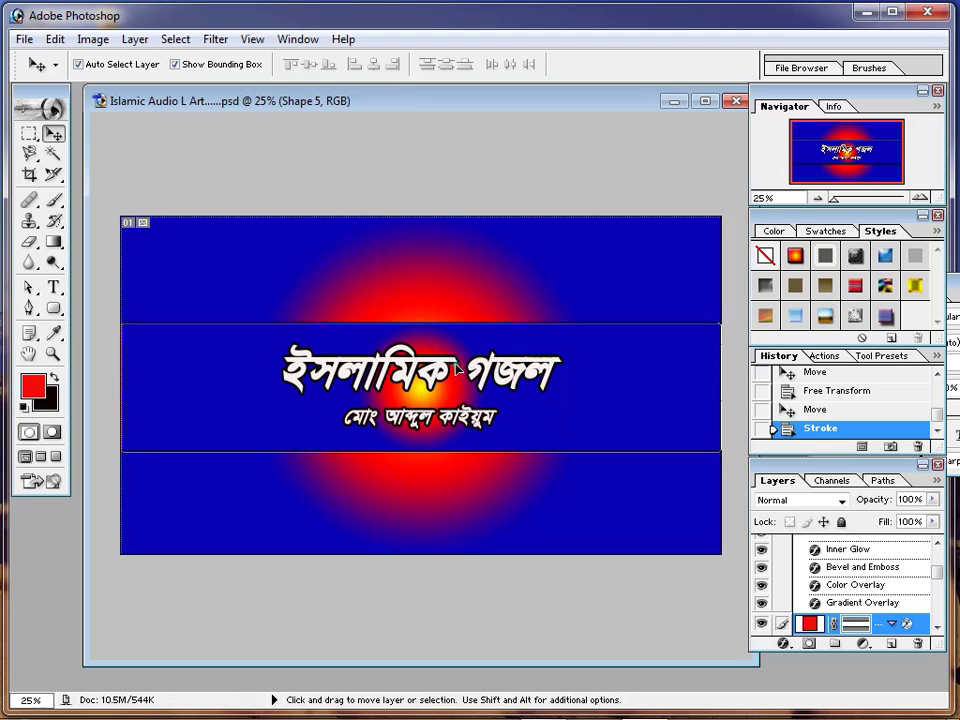
left_click(416, 493)
left_click(443, 516)
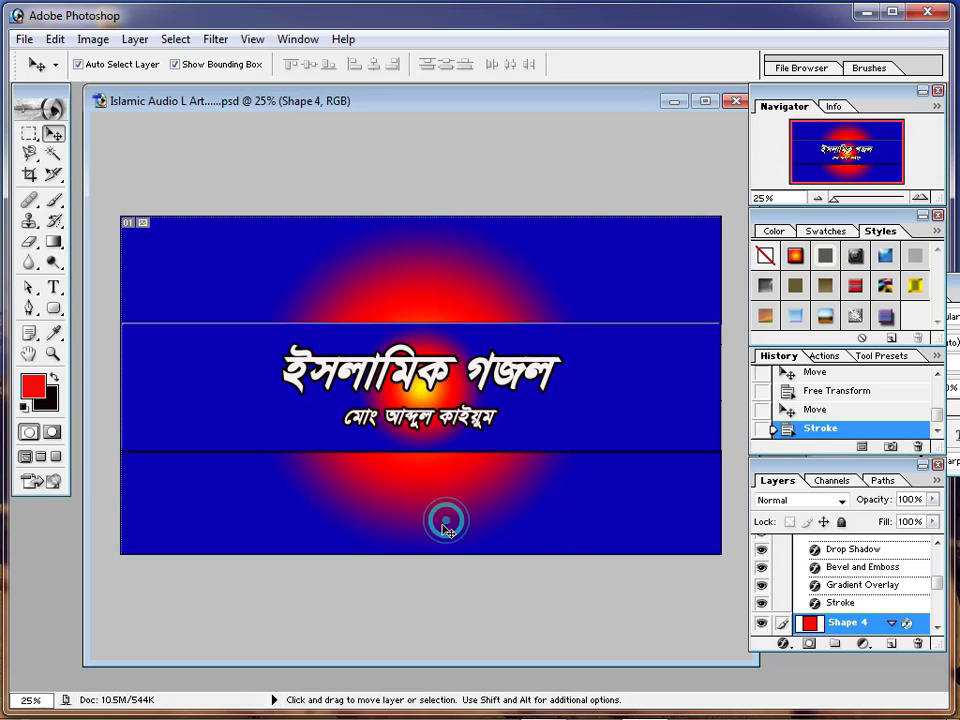
left_click(561, 537)
left_click(604, 390)
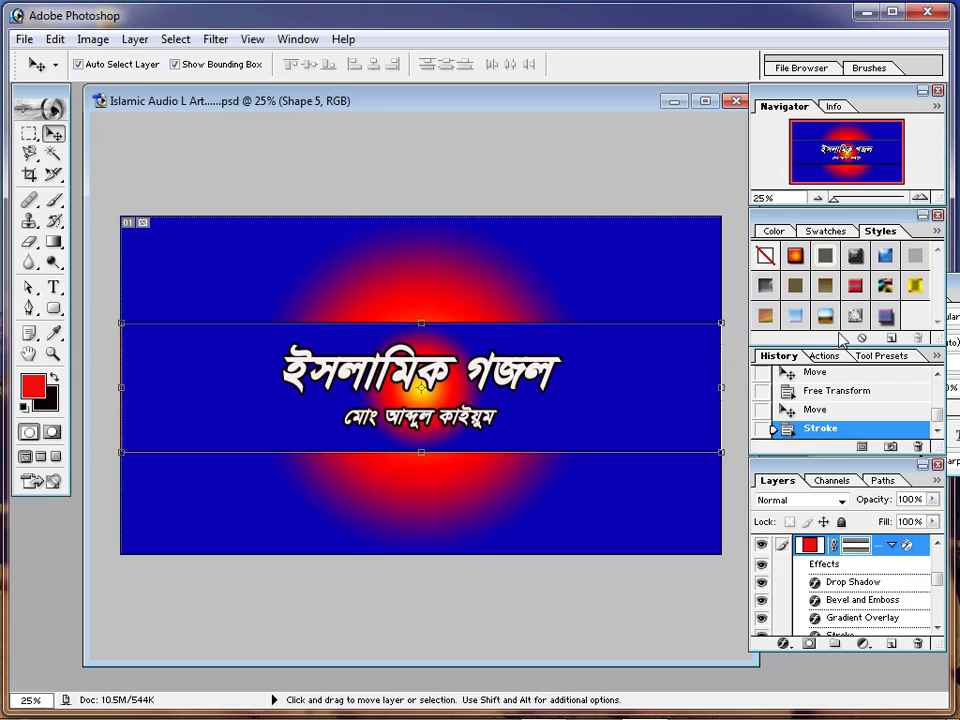
Try several Styles presets on the band, ending on the orange-red gradient style
left_click(825, 257)
left_click(855, 257)
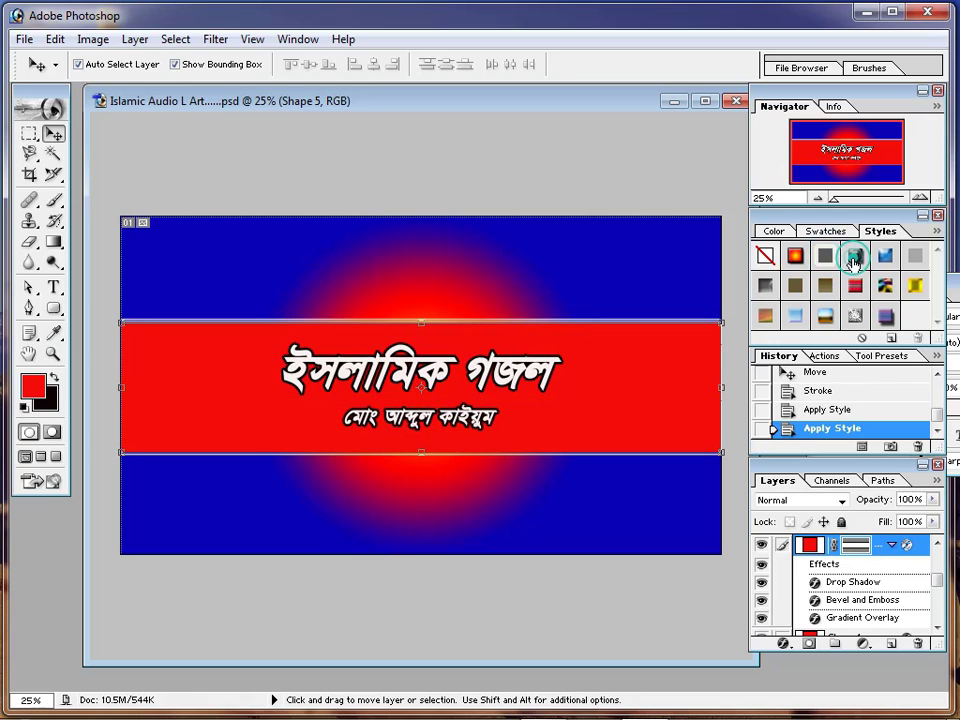
left_click(882, 258)
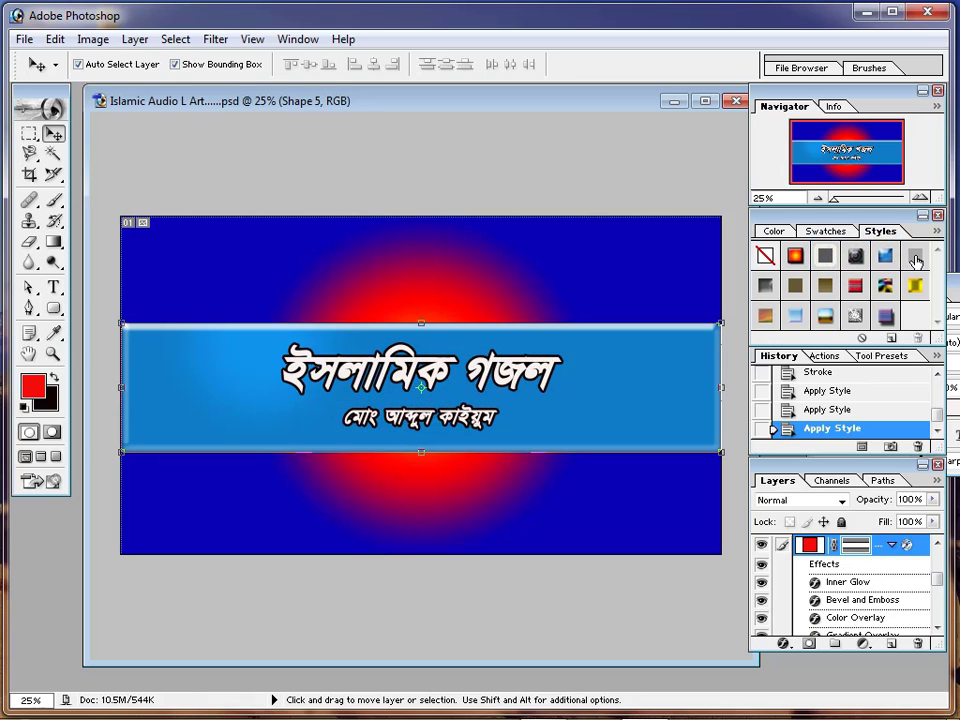
left_click(915, 256)
left_click(795, 285)
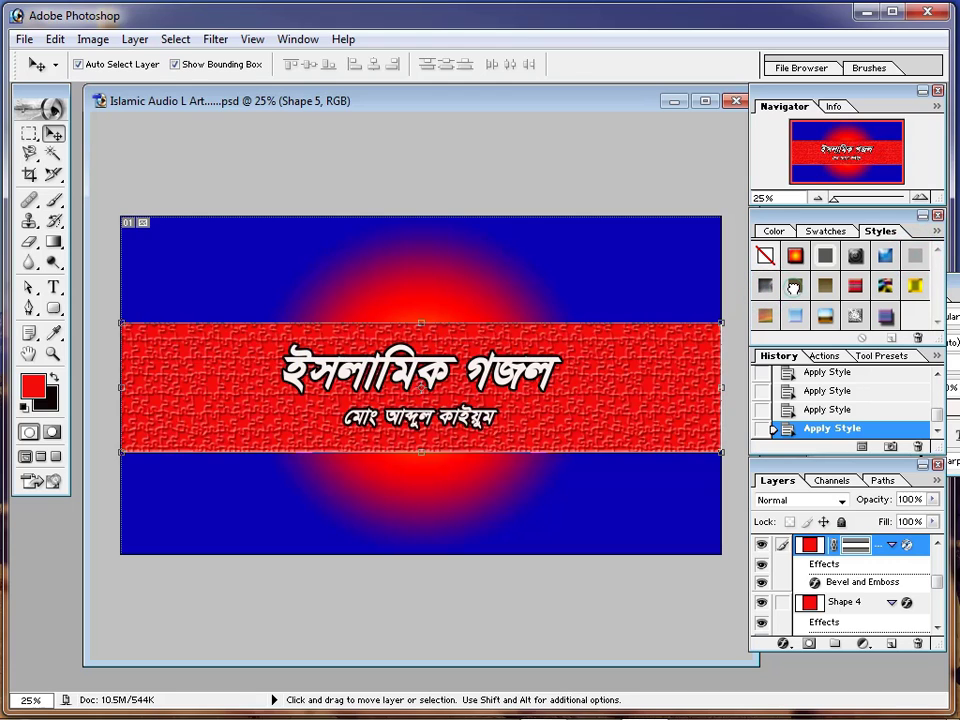
left_click(825, 287)
left_click(828, 296)
left_click(826, 231)
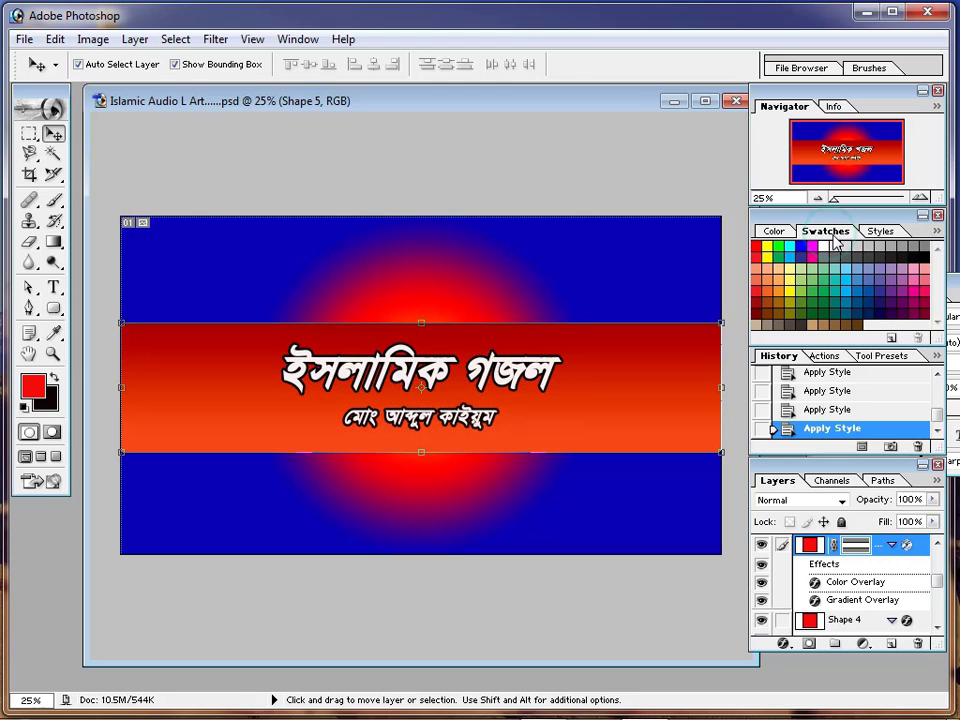
left_click(773, 231)
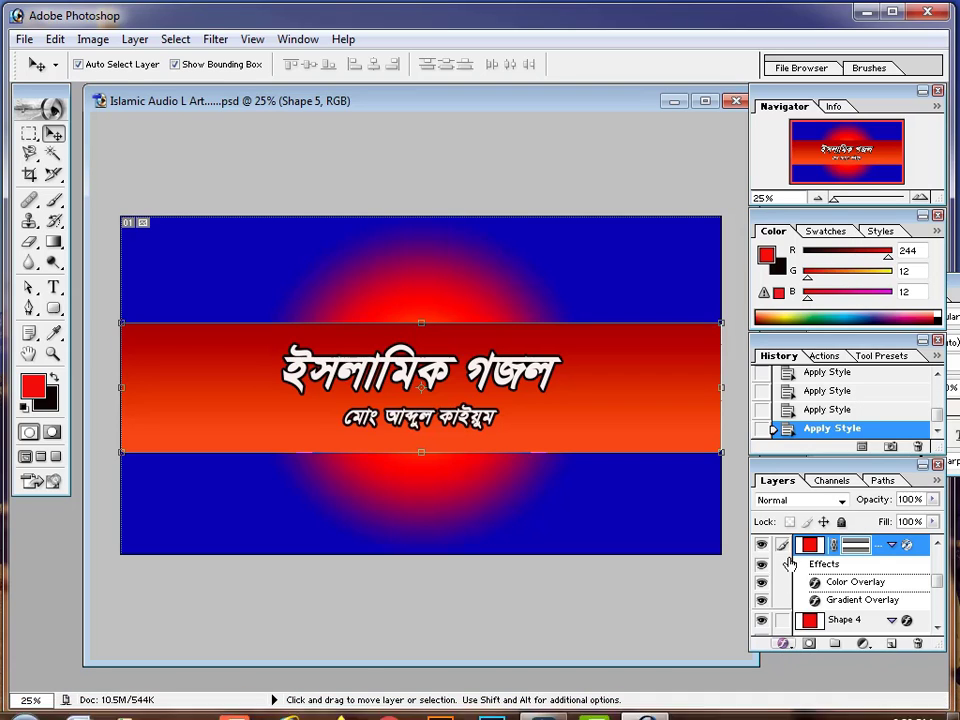
With the Gradient tool, choose the violet-to-orange preset and drag it across the title band
left_click(56, 242)
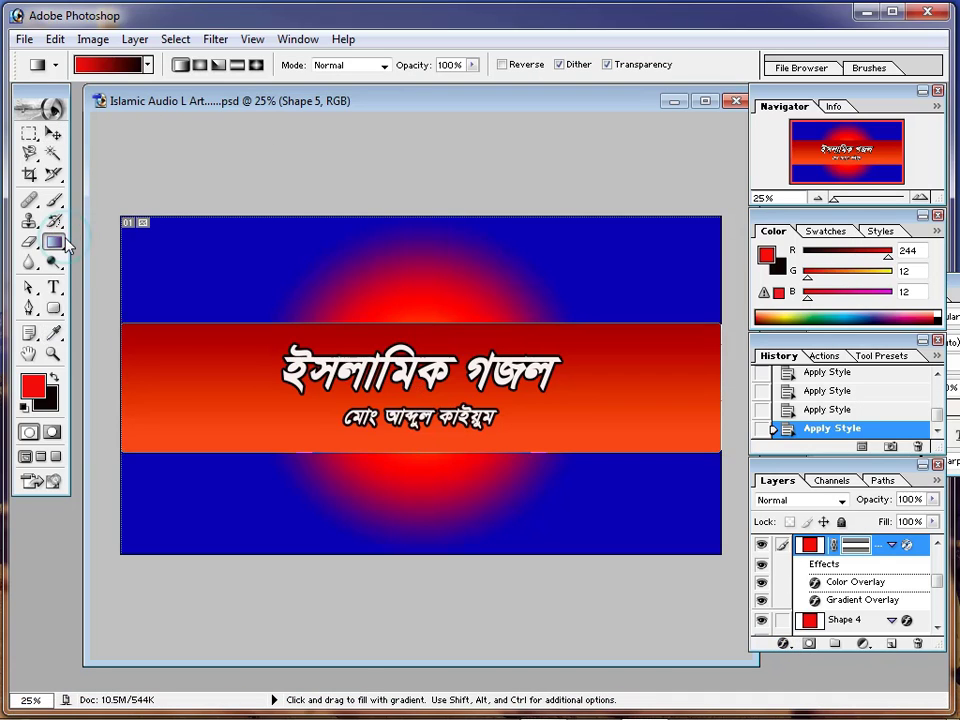
left_click(147, 64)
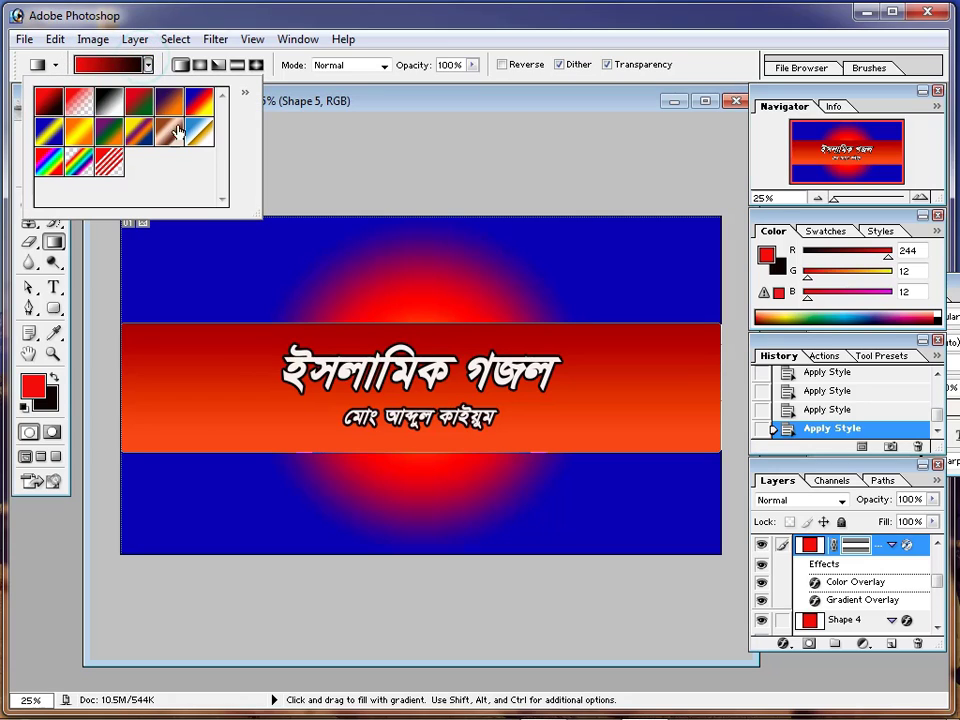
left_click(79, 100)
left_click(48, 100)
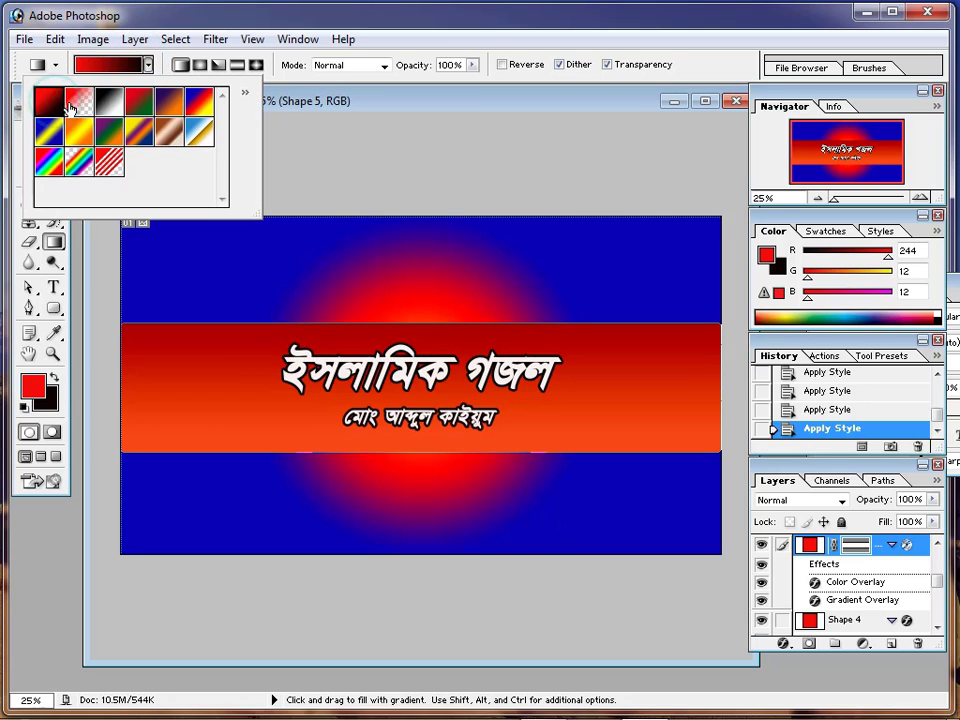
left_click(79, 100)
left_click(109, 100)
left_click(167, 100)
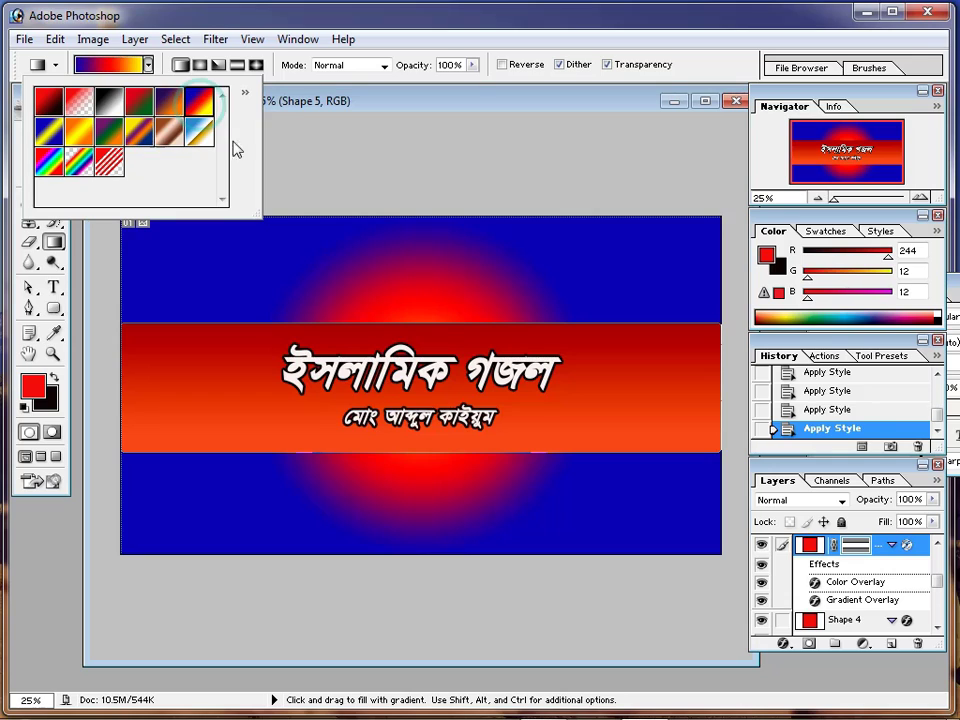
left_click_drag(378, 416, 374, 410)
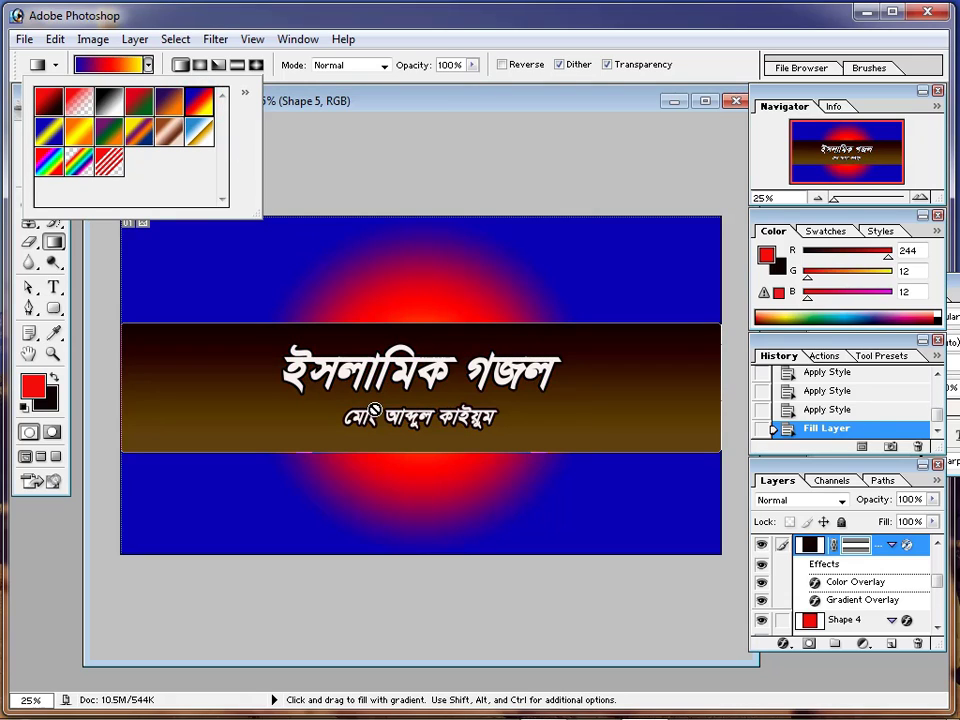
Pick the copper gradient and try it on the band, dismissing the not-editable errors
left_click(197, 133)
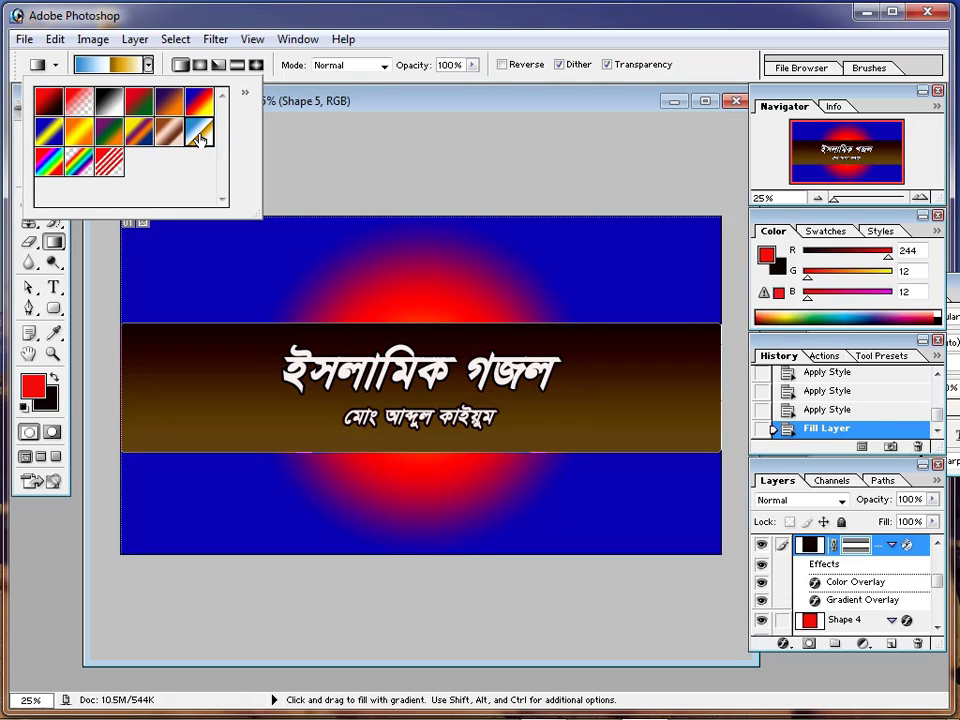
double_click(168, 130)
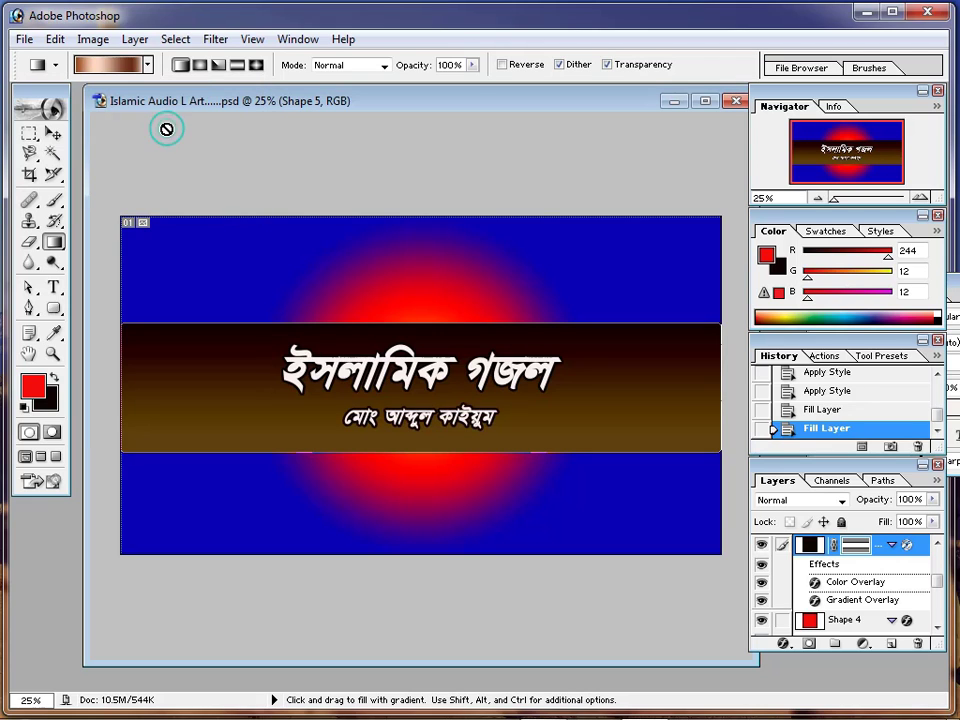
left_click(450, 444)
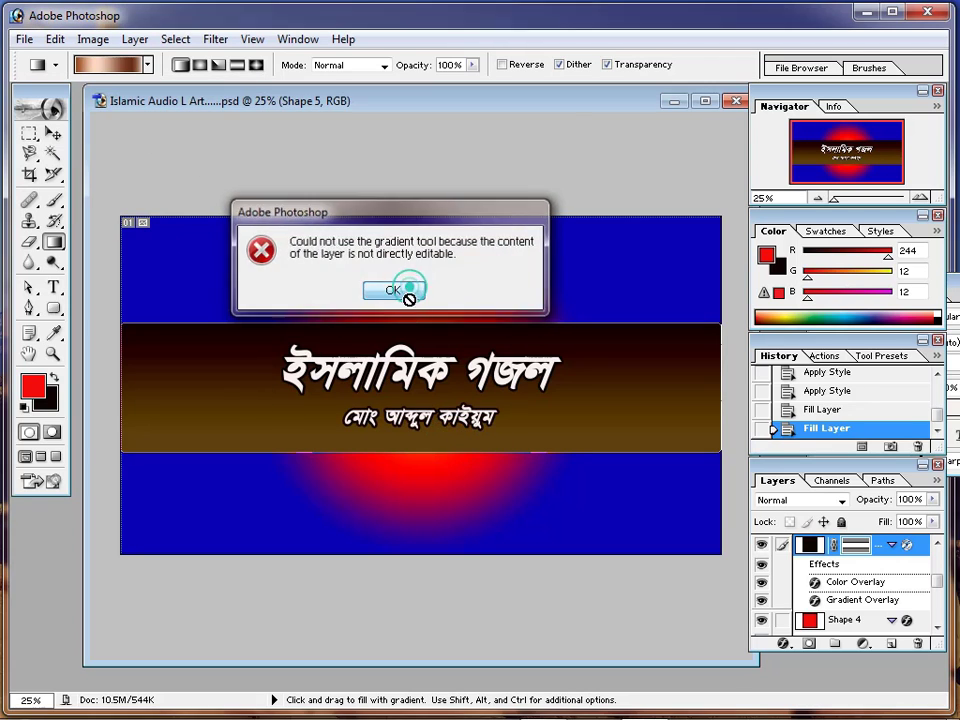
left_click(409, 298)
left_click(229, 415)
left_click(393, 289)
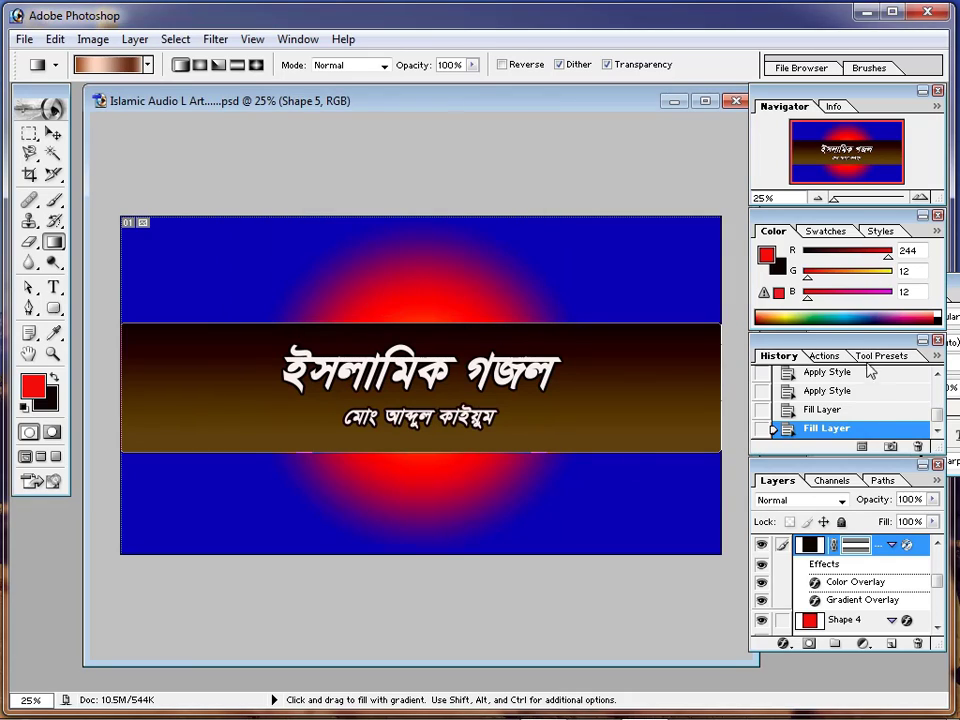
Apply the blue bevelled style from the Styles palette to the title band
left_click(845, 233)
left_click(880, 231)
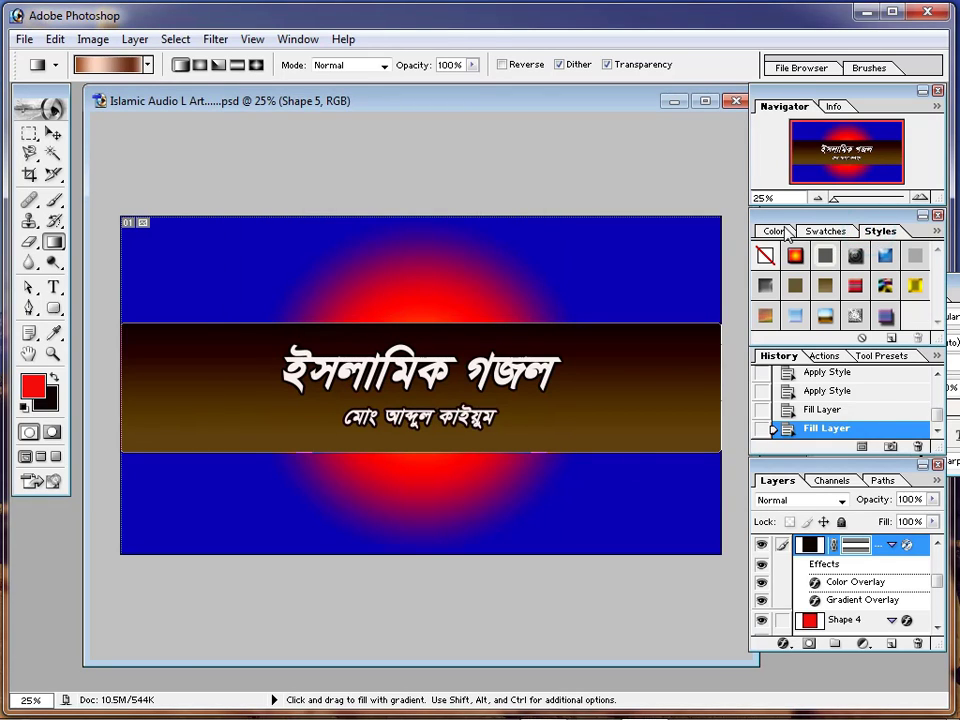
left_click(793, 258)
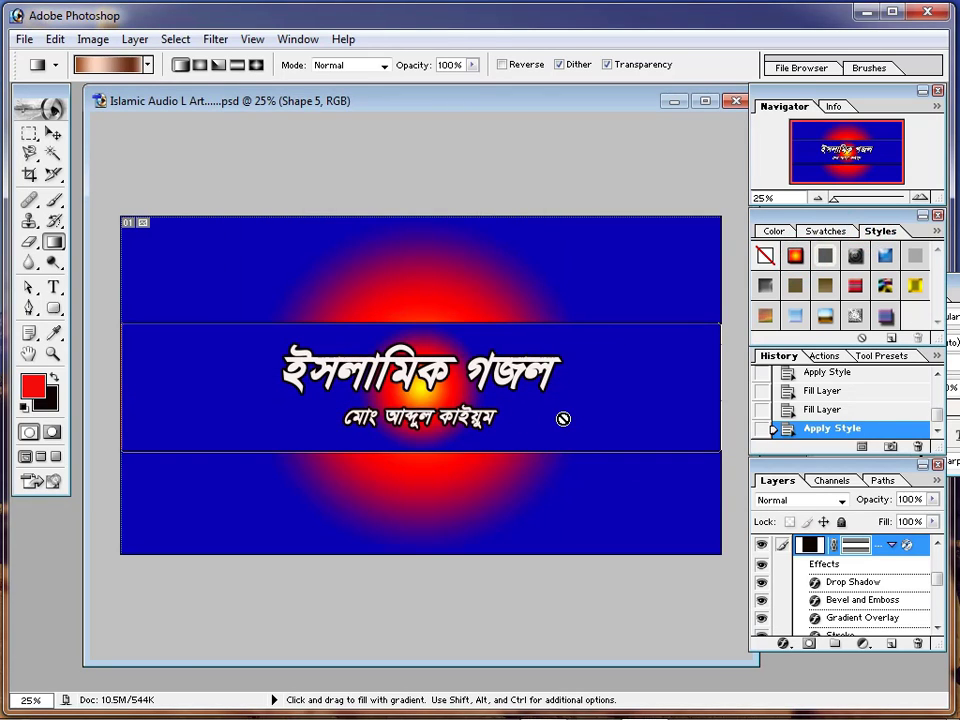
left_click(820, 286)
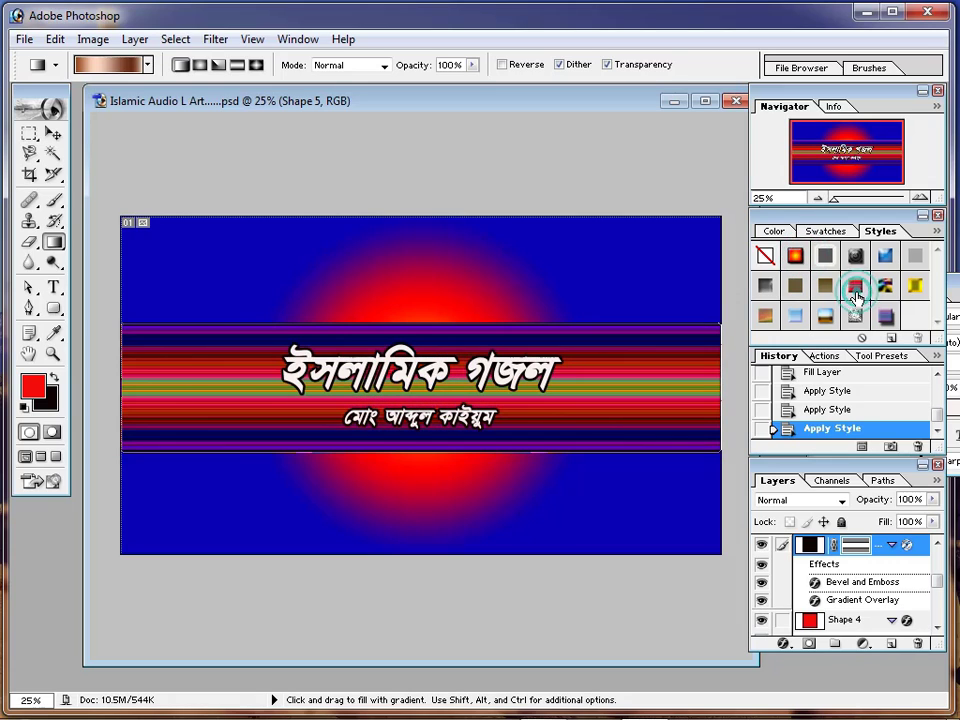
left_click(792, 259)
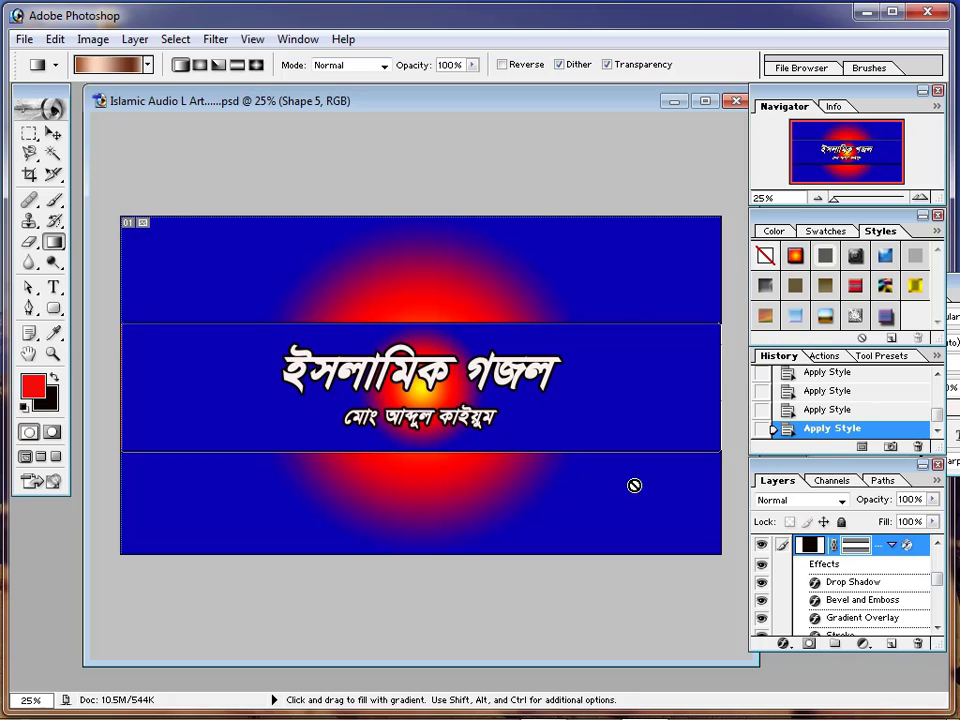
Retry a gradient on the band, dismissing the error messages again
left_click(583, 414)
left_click(394, 288)
right_click(392, 287)
left_click(655, 385)
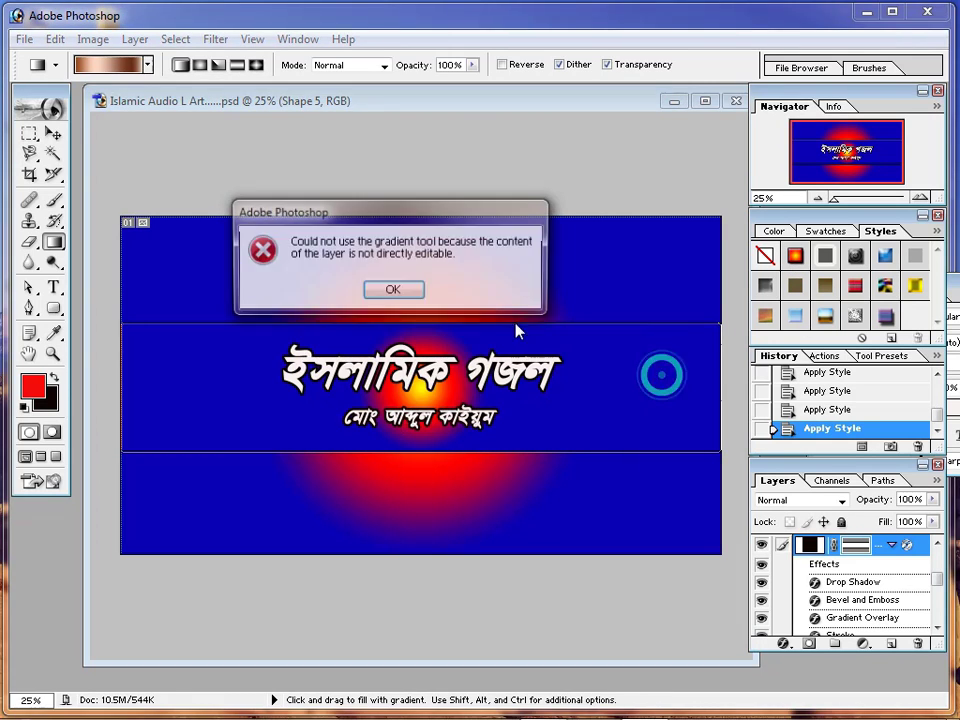
left_click(392, 289)
Switch to the Move tool and scroll to review the banner
left_click(53, 133)
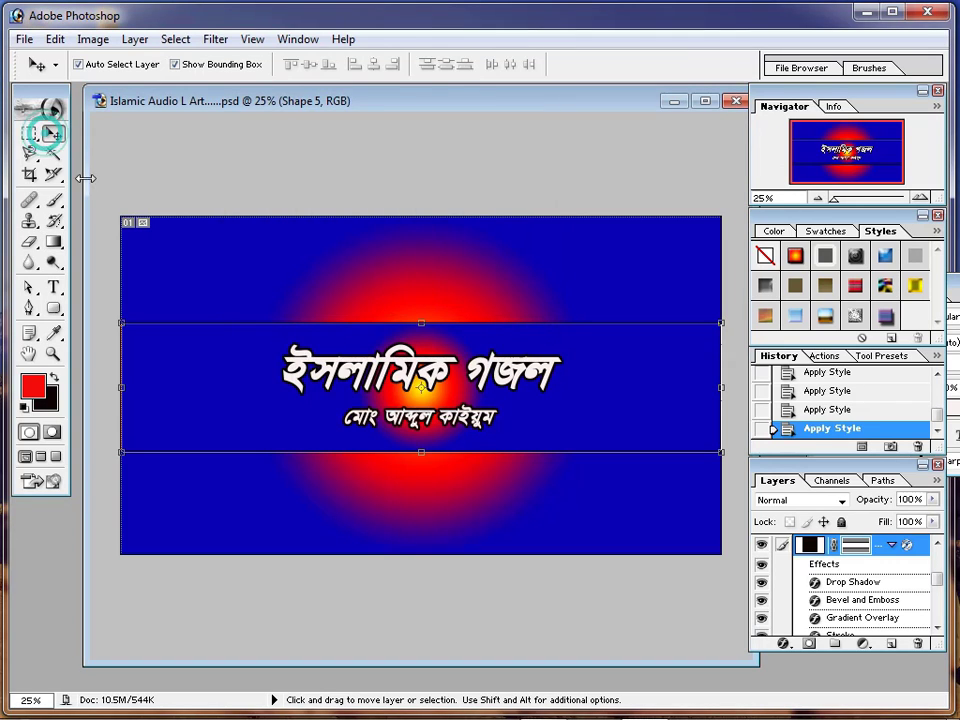
scroll(408, 388, "down", 1)
scroll(408, 388, "up", 2)
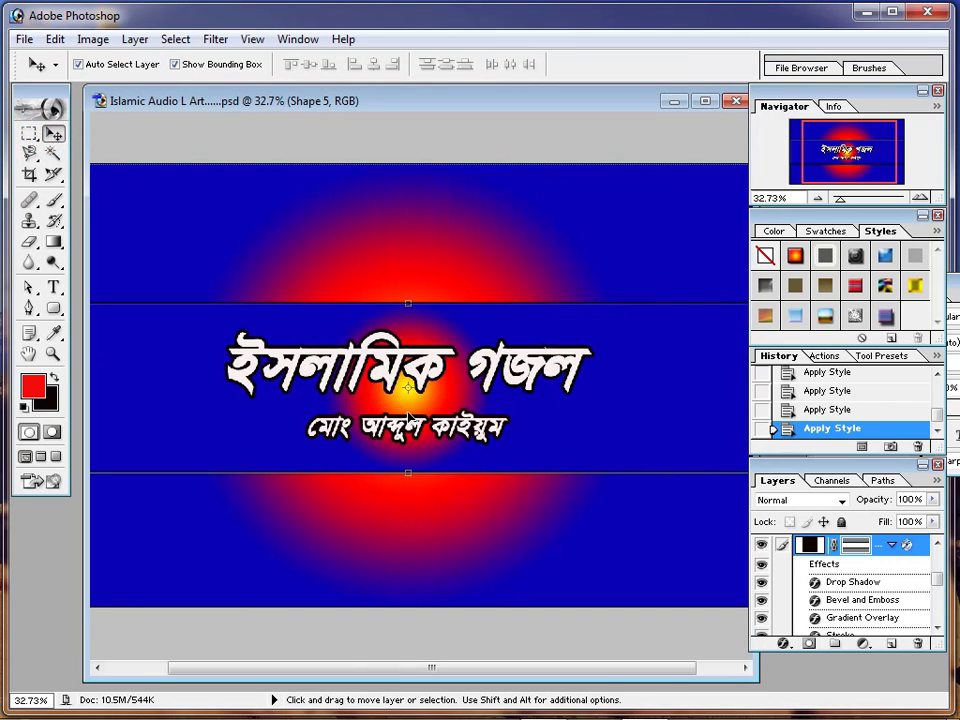
scroll(408, 415, "down", 3)
scroll(408, 415, "up", 3)
scroll(410, 418, "down", 1)
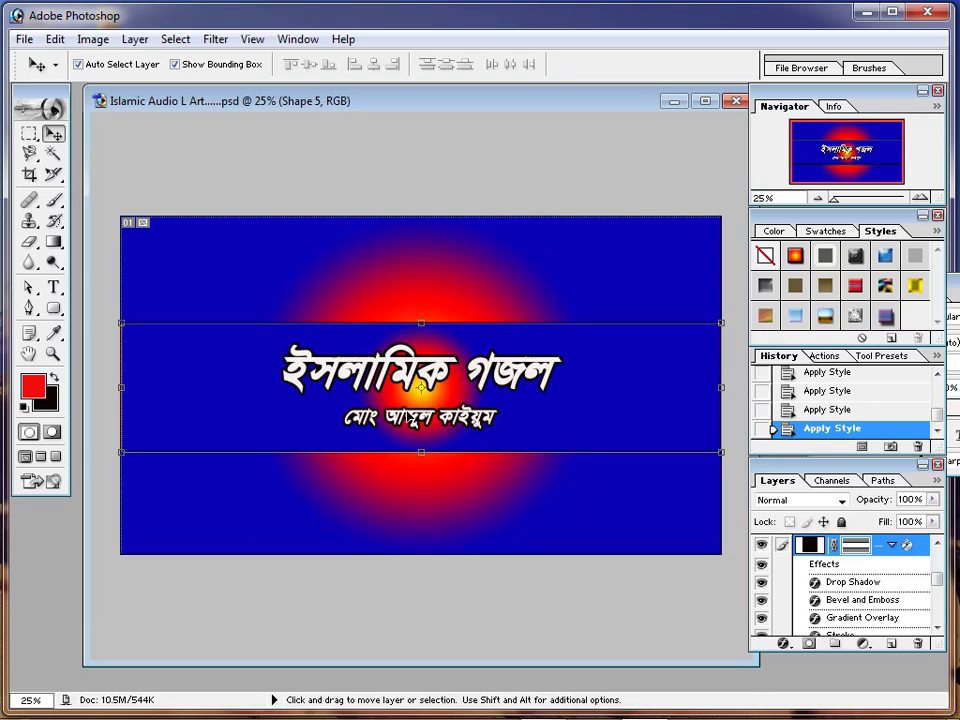
left_click(24, 39)
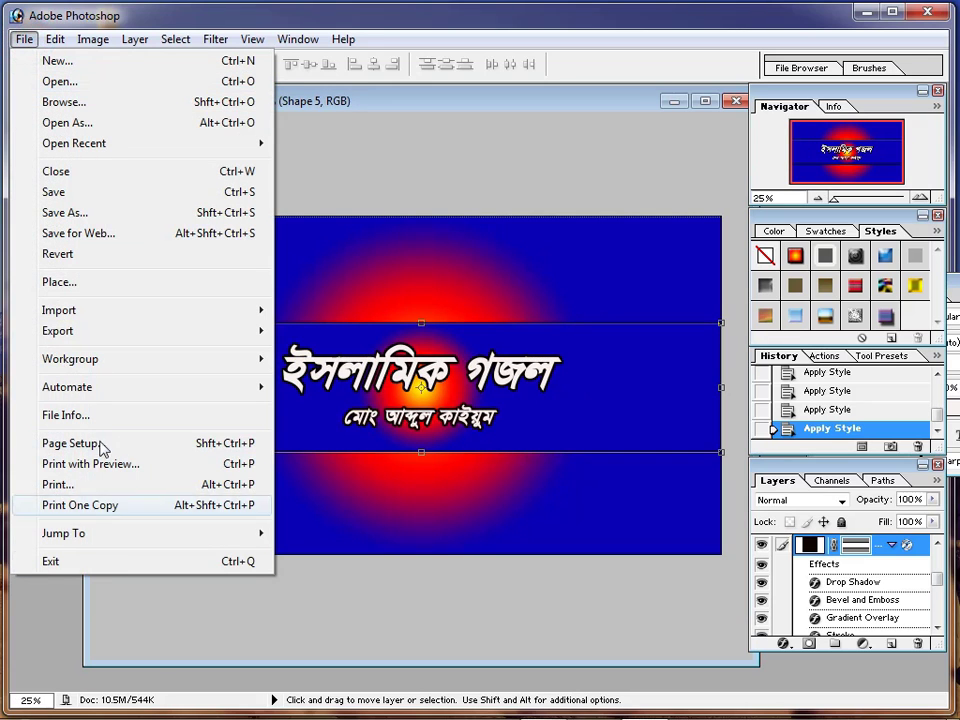
Save a PNG copy named Islamic Audio L Art.....7 to My Pictures
left_click(65, 212)
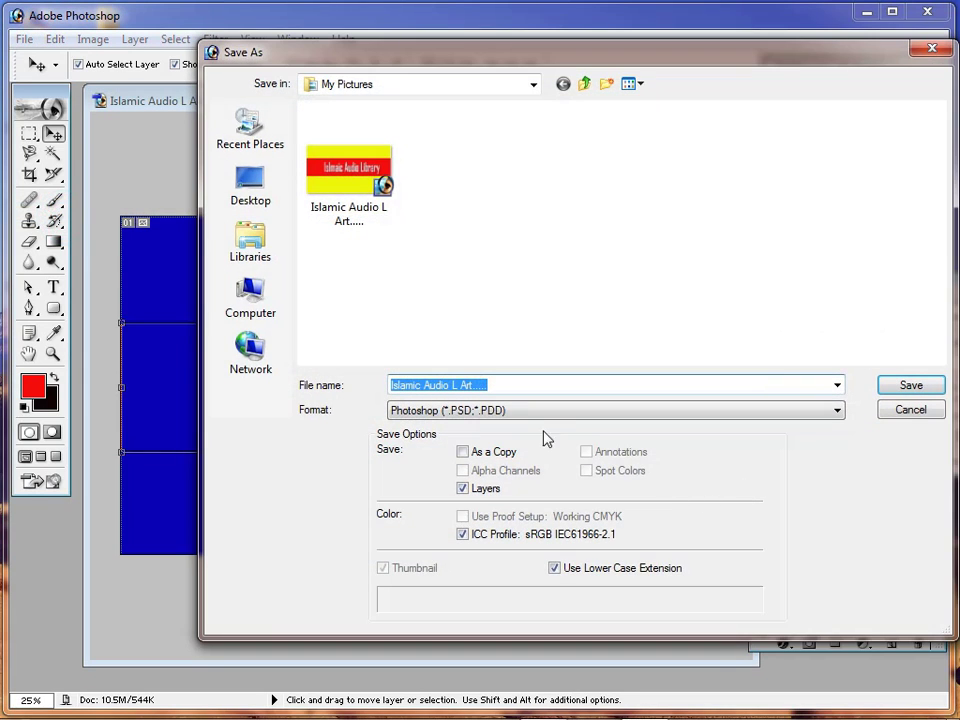
left_click(519, 417)
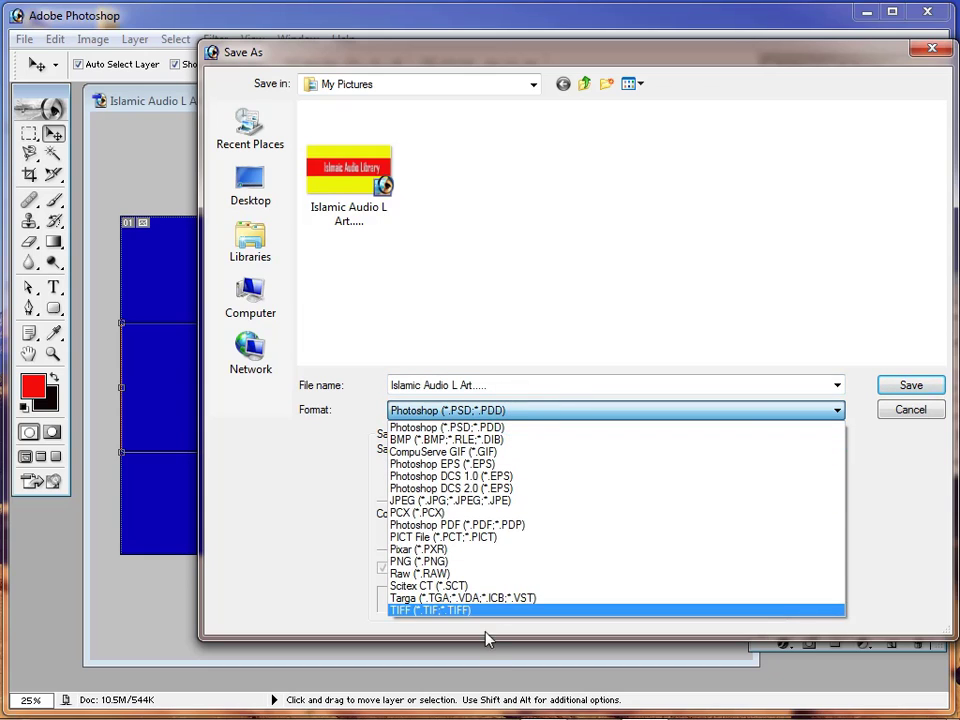
left_click(450, 563)
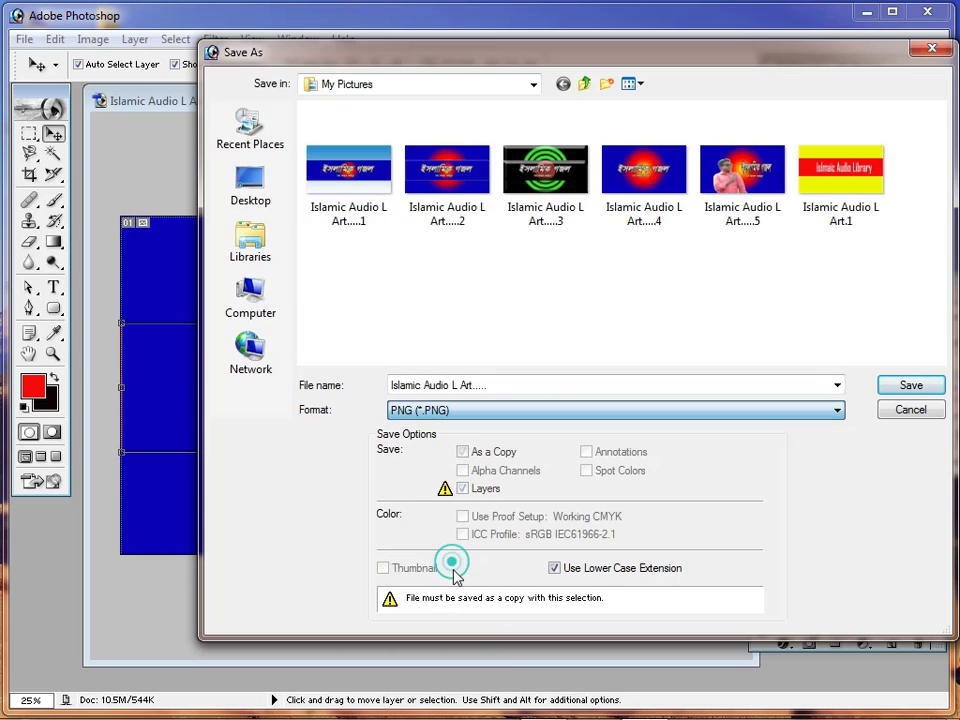
left_click(493, 386)
left_click(493, 386)
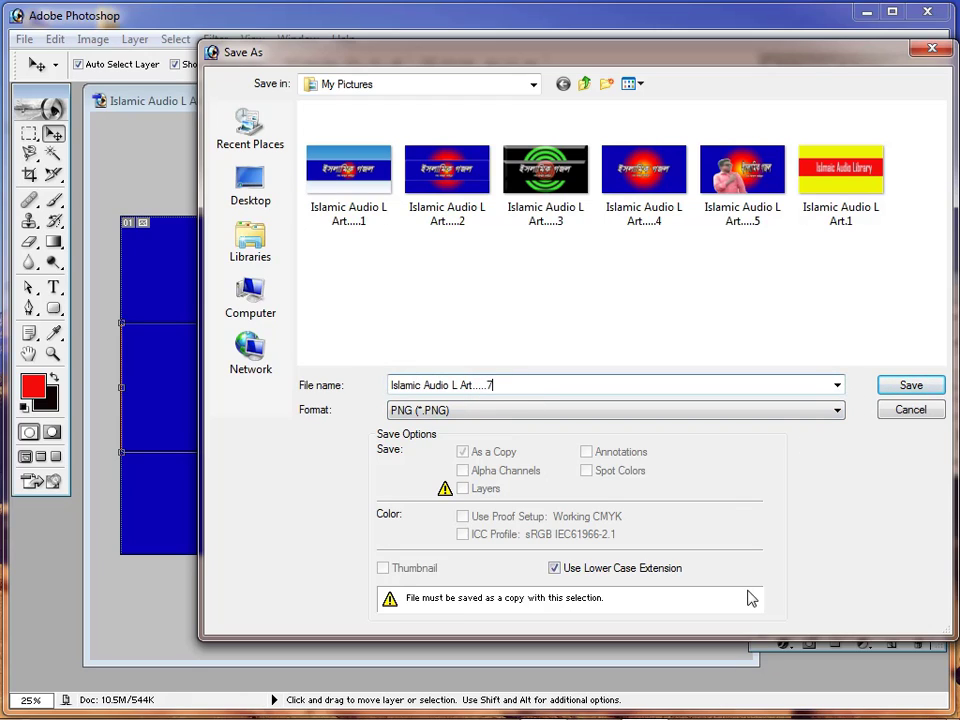
left_click(930, 386)
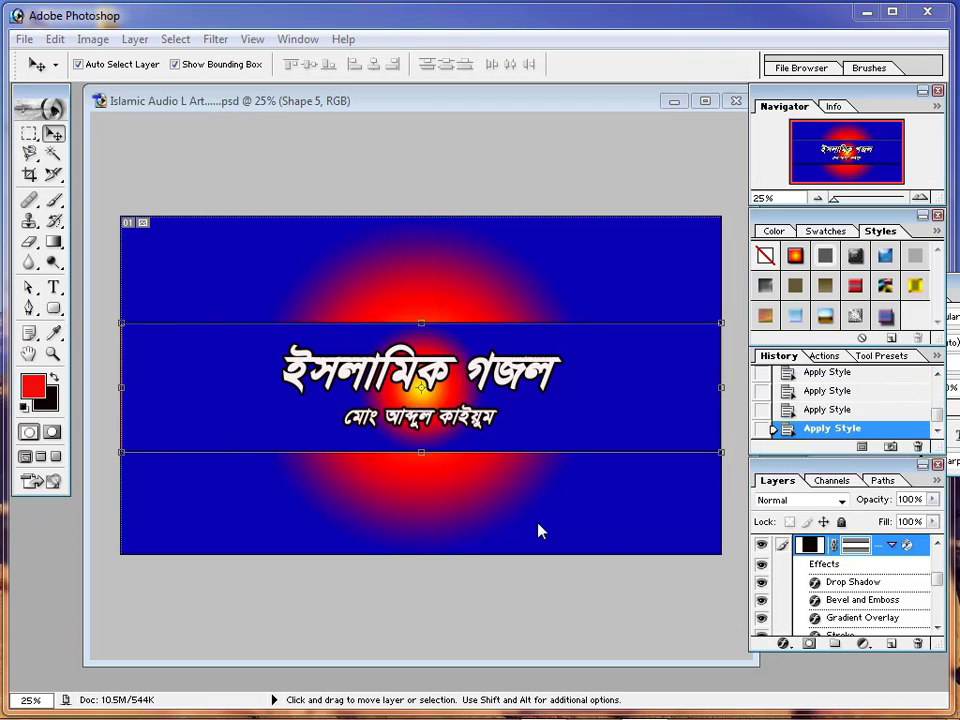
Accept the PNG Options with OK to write the banner file
left_click(550, 348)
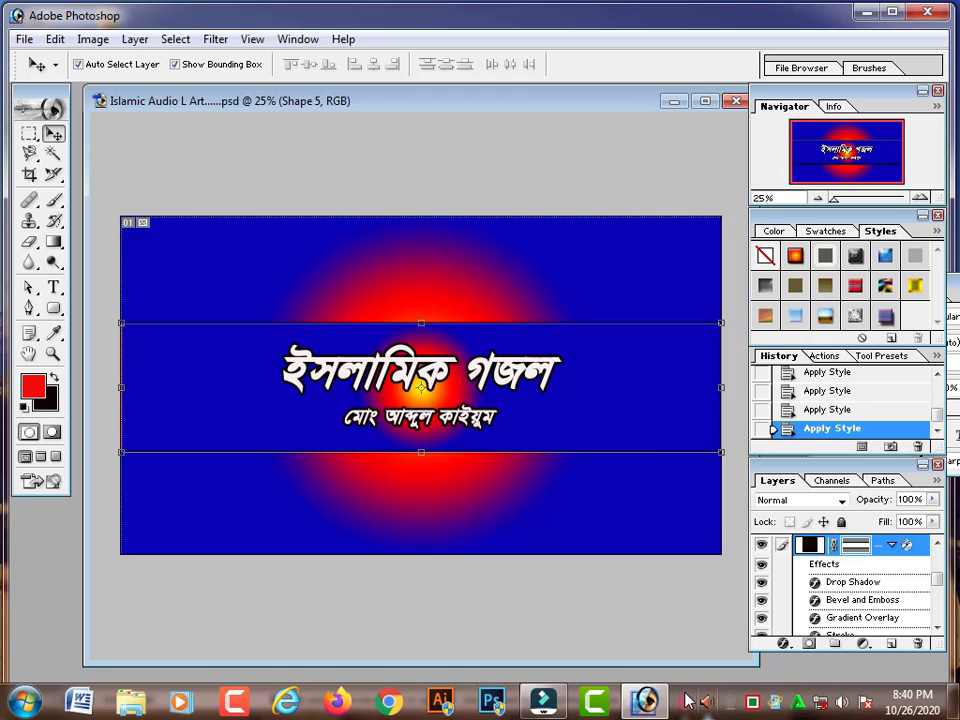
right_click(681, 694)
left_click(705, 691)
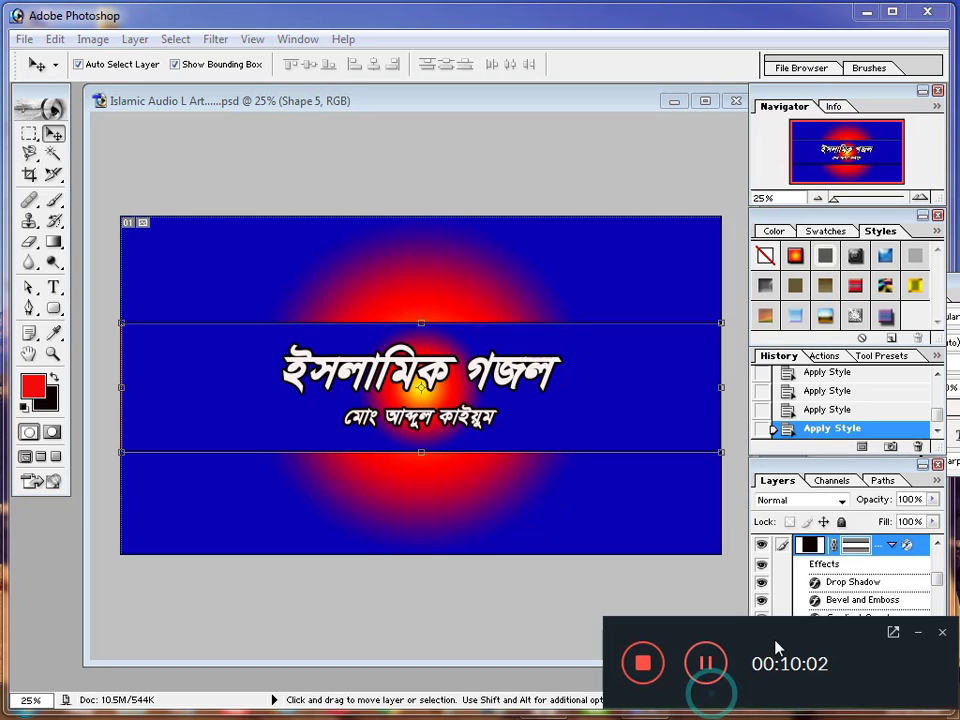